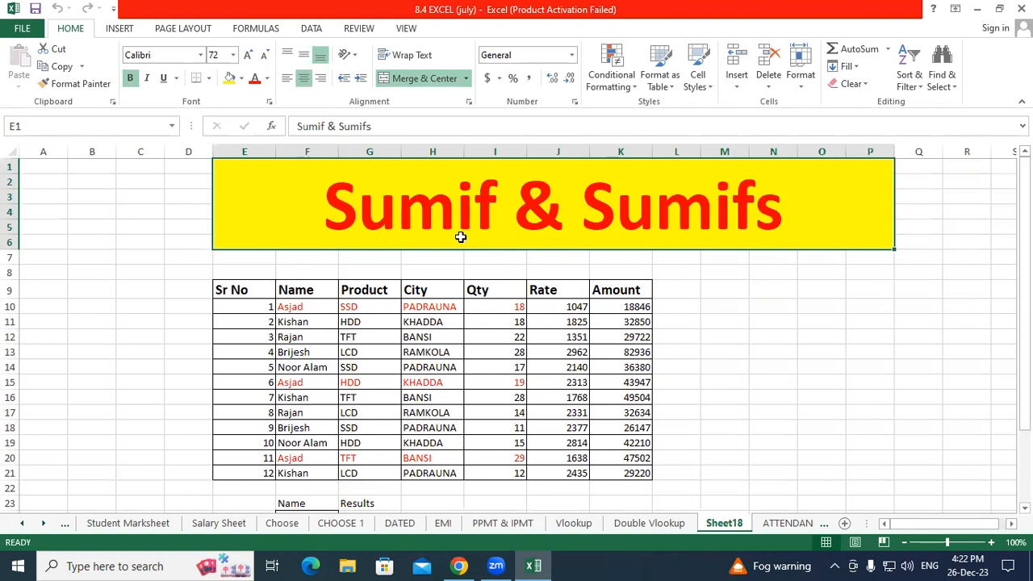
# Review the sales table in E9:K21, especially its Name, Product and City columns, and the existing result cells beneath it
pyautogui.click(529, 322)
pyautogui.scroll(-3, 528, 323)
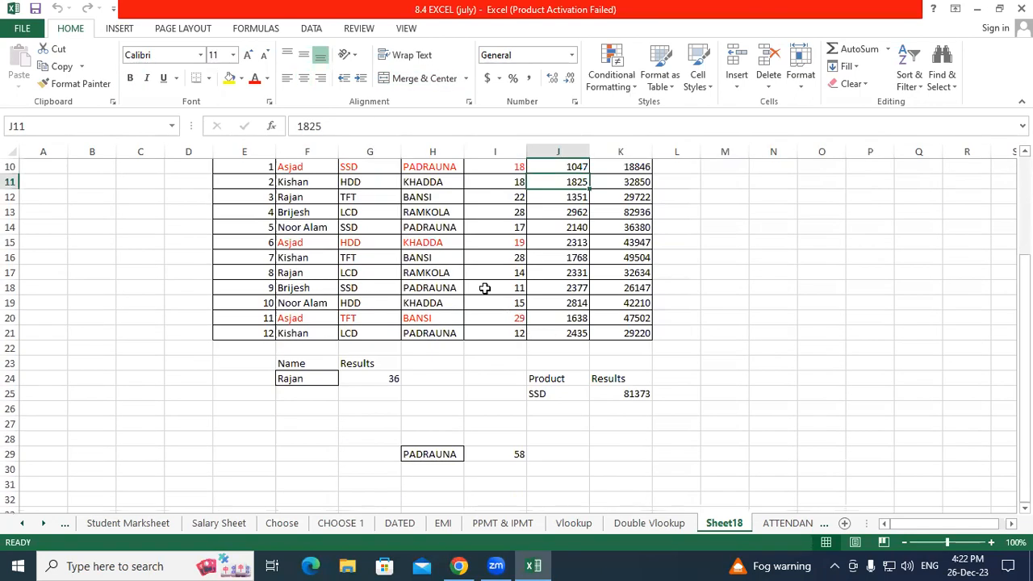
pyautogui.scroll(2, 484, 288)
pyautogui.moveTo(358, 262); pyautogui.dragTo(360, 399)
pyautogui.scroll(-1, 355, 388)
pyautogui.moveTo(256, 205); pyautogui.dragTo(629, 382)
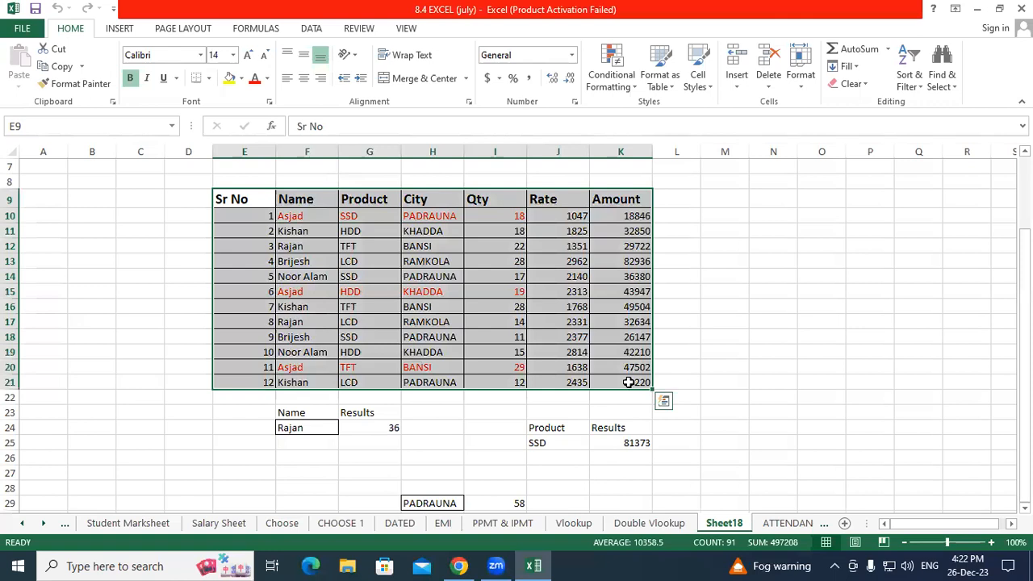
pyautogui.scroll(-2, 312, 350)
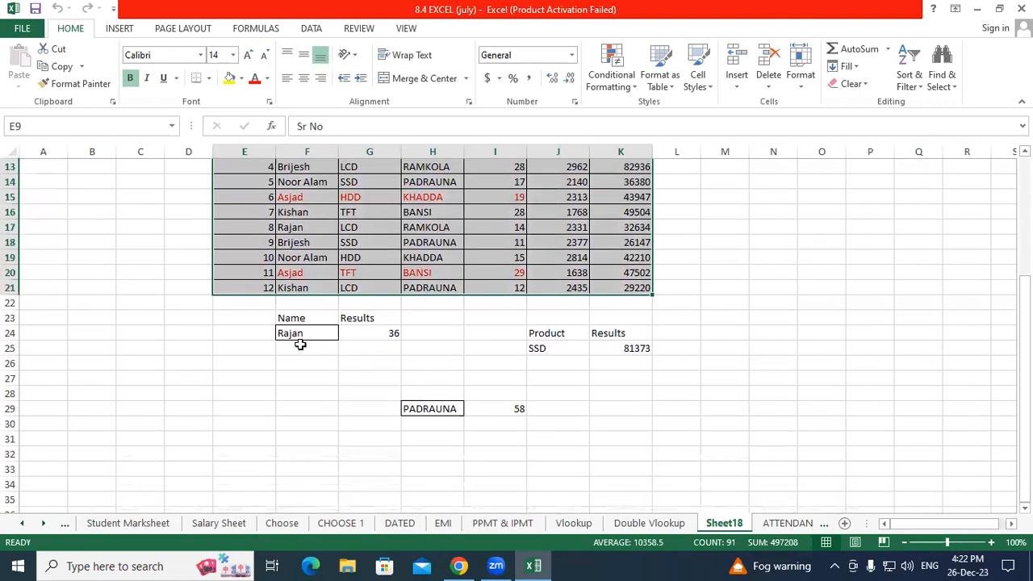
pyautogui.click(313, 388)
pyautogui.scroll(3, 323, 347)
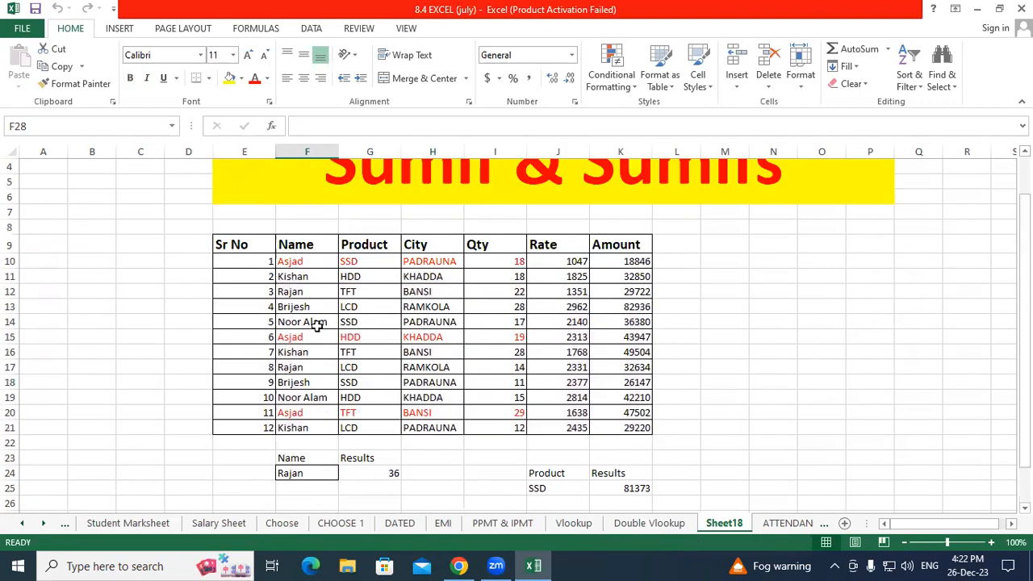
pyautogui.moveTo(295, 262); pyautogui.dragTo(307, 426)
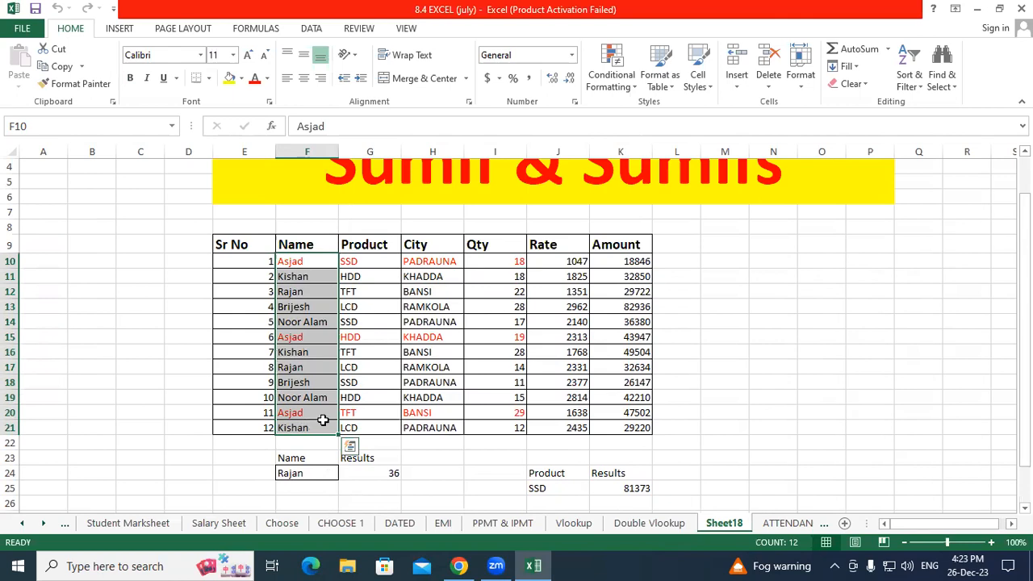
pyautogui.moveTo(376, 261); pyautogui.dragTo(377, 439)
pyautogui.moveTo(430, 261); pyautogui.dragTo(426, 432)
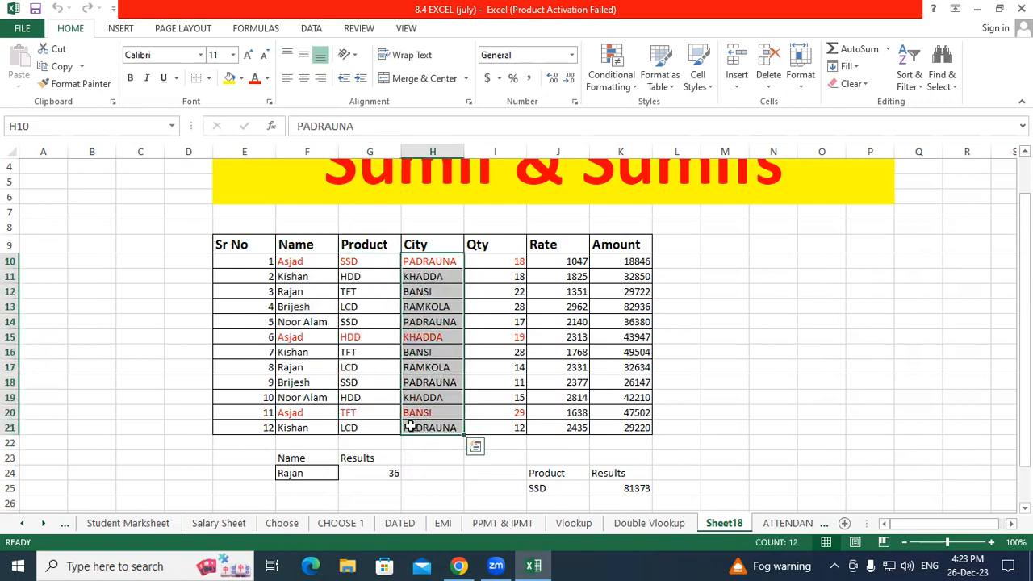
# Clear everything, contents and borders, from the old city result cells in G28:J29
pyautogui.scroll(-3, 409, 426)
pyautogui.moveTo(391, 392); pyautogui.dragTo(541, 415)
pyautogui.click(851, 83)
pyautogui.click(844, 103)
pyautogui.scroll(1, 646, 387)
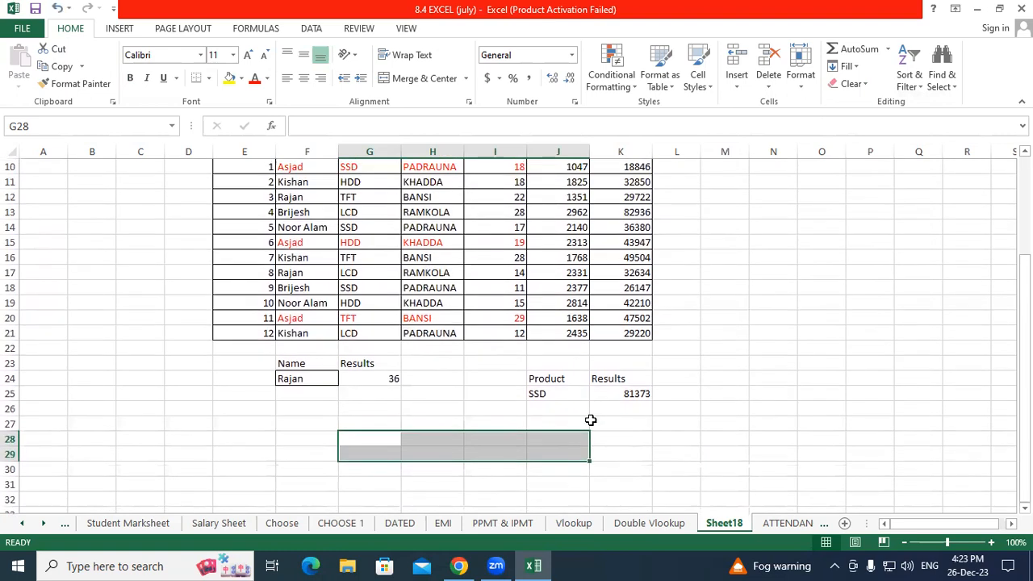
# Clear everything from the old product and result entries in J25:K25, keeping the headings above them
pyautogui.click(594, 422)
pyautogui.moveTo(548, 395); pyautogui.dragTo(622, 395)
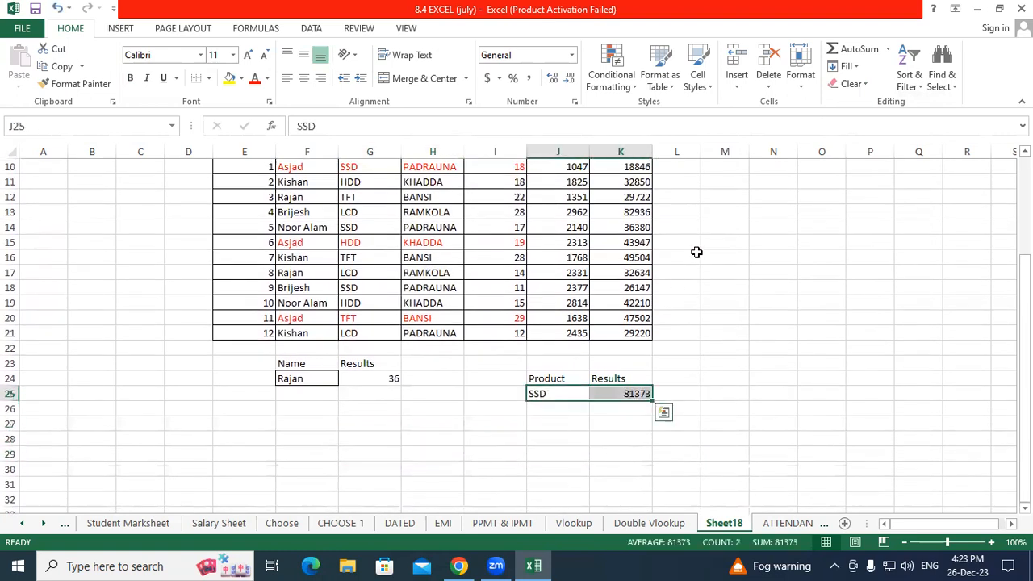
pyautogui.click(851, 83)
pyautogui.click(852, 109)
pyautogui.click(773, 288)
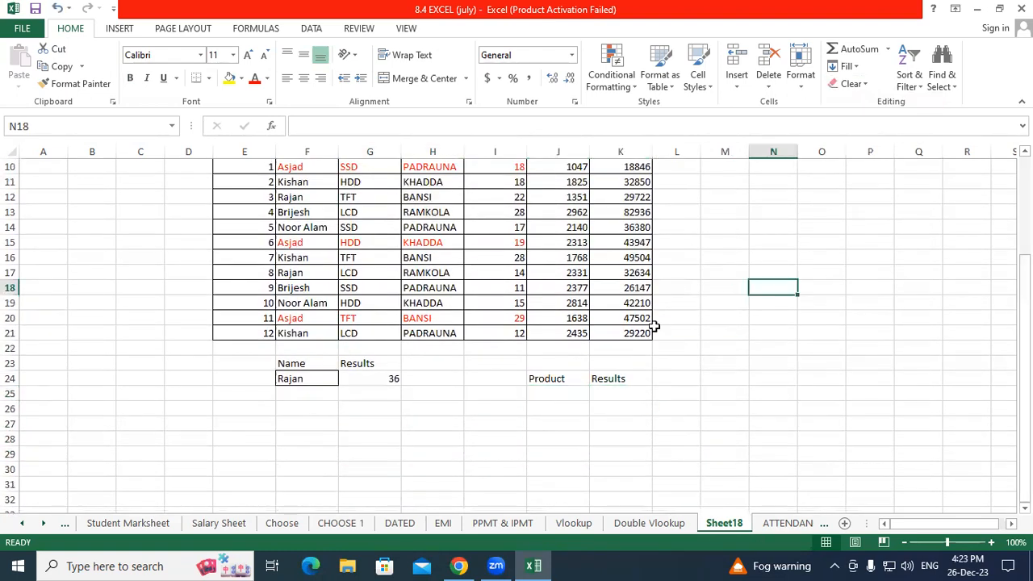
# Enter TFT as the product criterion in cell J25, under the Product heading
pyautogui.scroll(1, 363, 306)
pyautogui.click(364, 246)
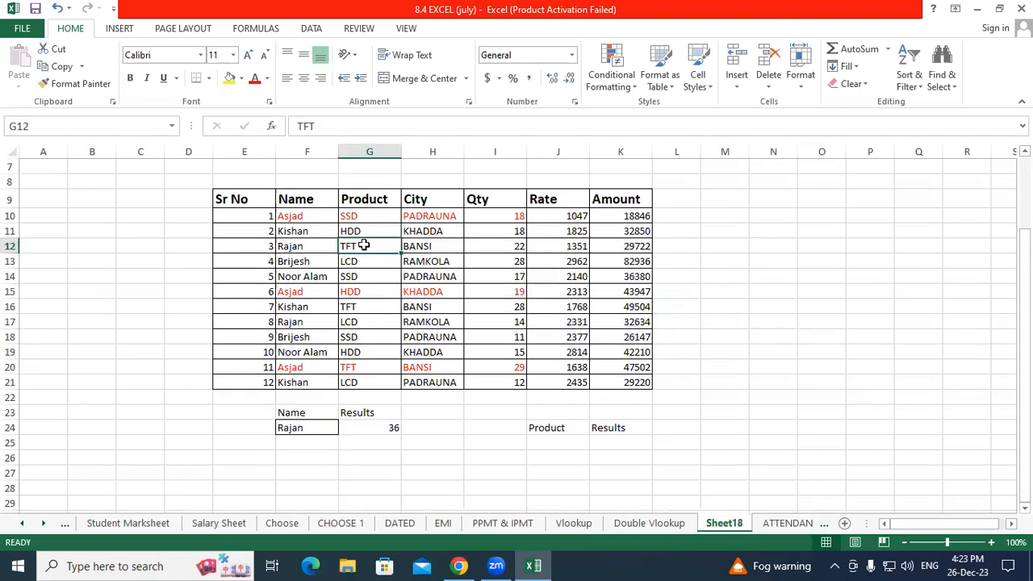
pyautogui.moveTo(610, 231); pyautogui.dragTo(612, 330)
pyautogui.click(550, 439)
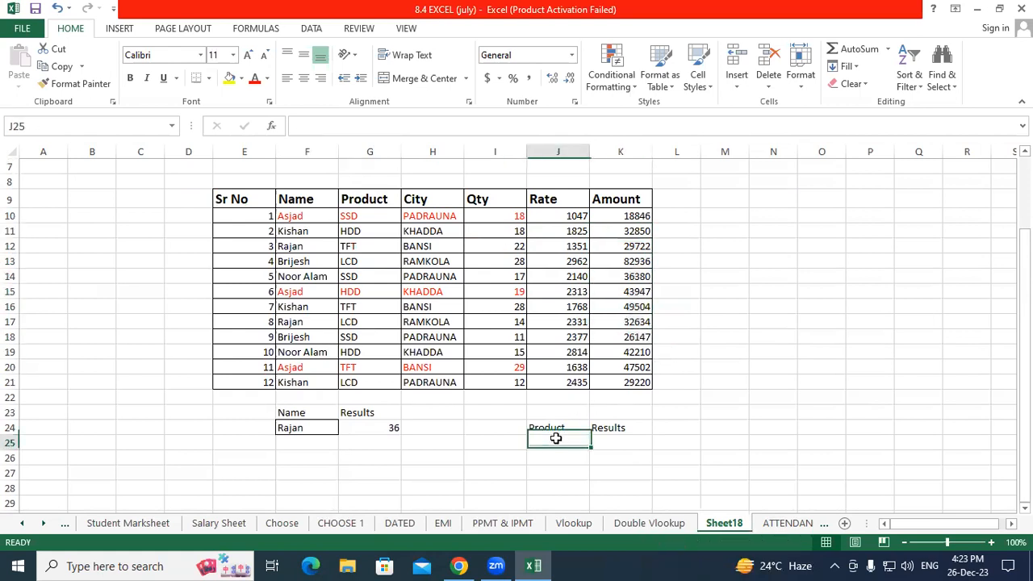
pyautogui.write('TFT')
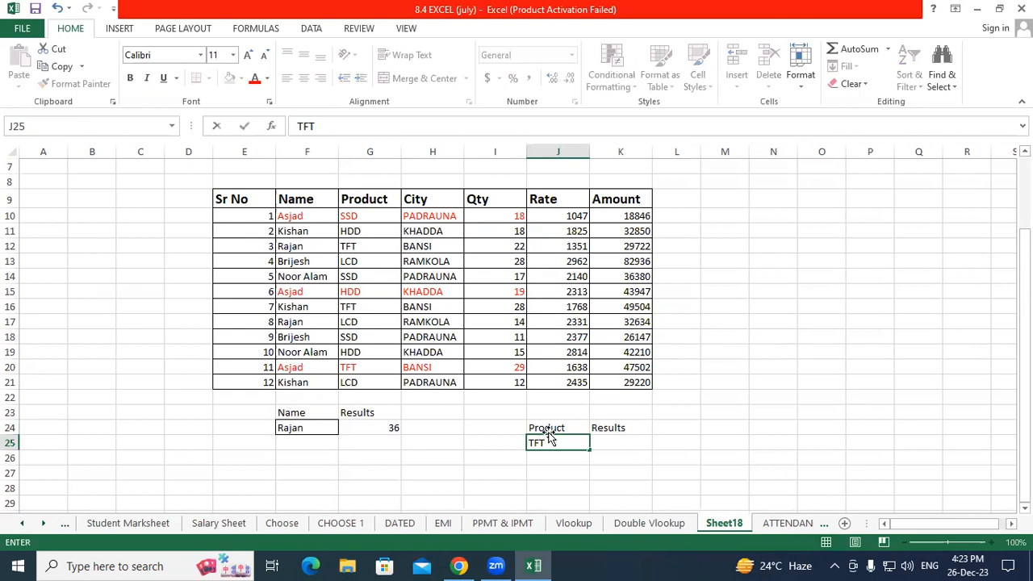
pyautogui.press('Tab')
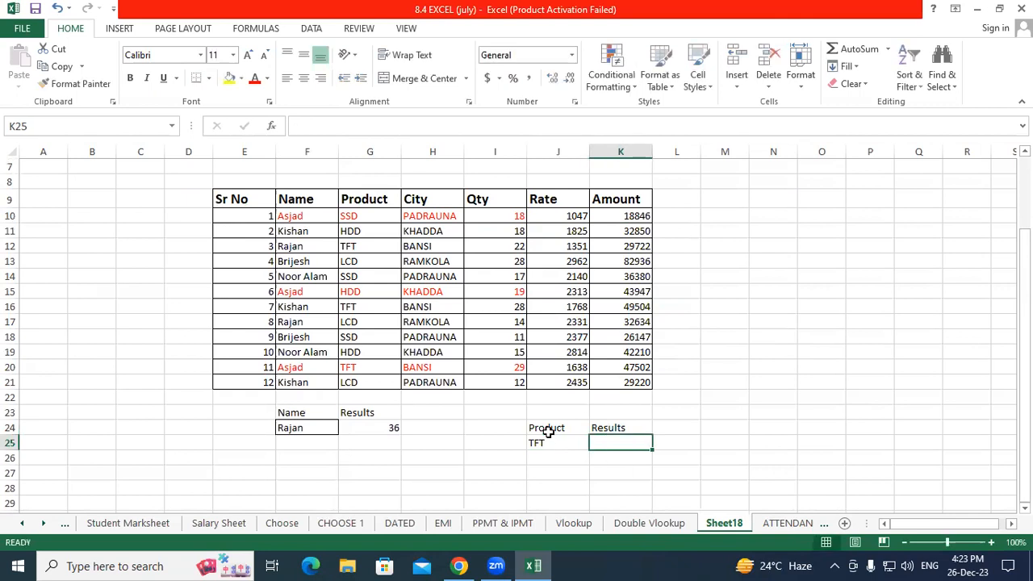
# Total the amounts for the product in J25 by entering =SUMIF(G9:G21,J25,K9:K21) in cell K25
pyautogui.scroll(-1, 620, 436)
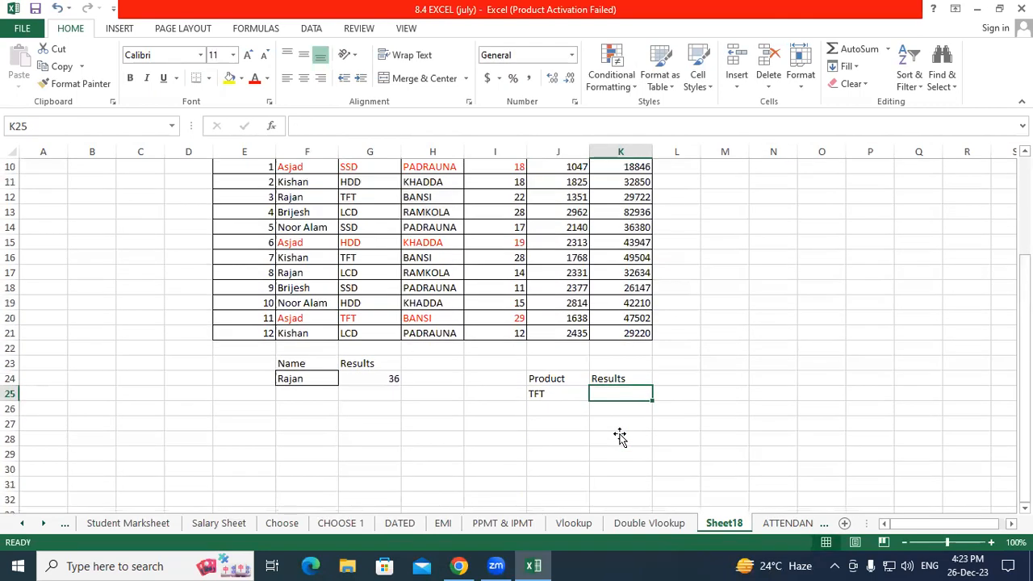
pyautogui.write('=su')
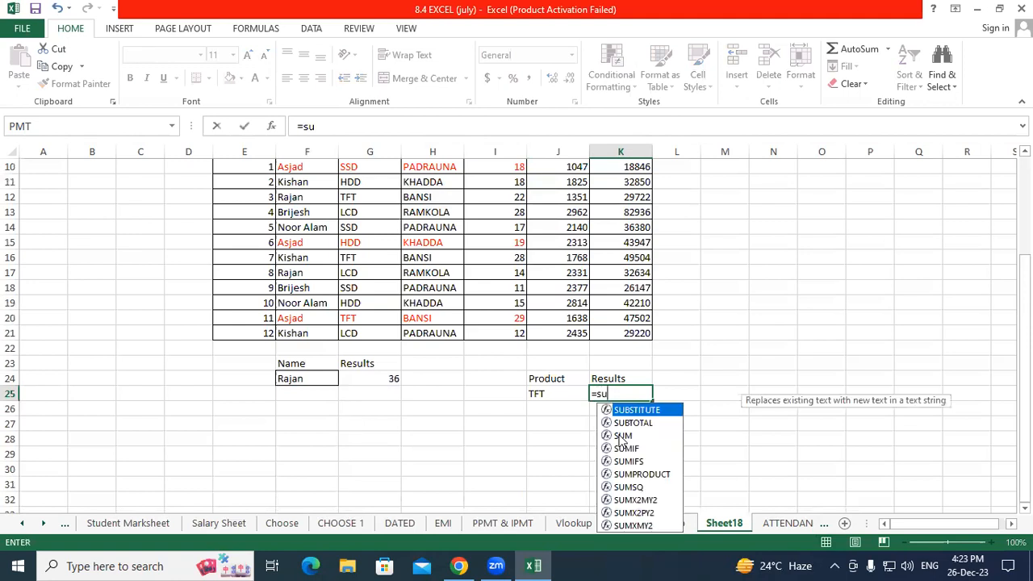
pyautogui.write('mi')
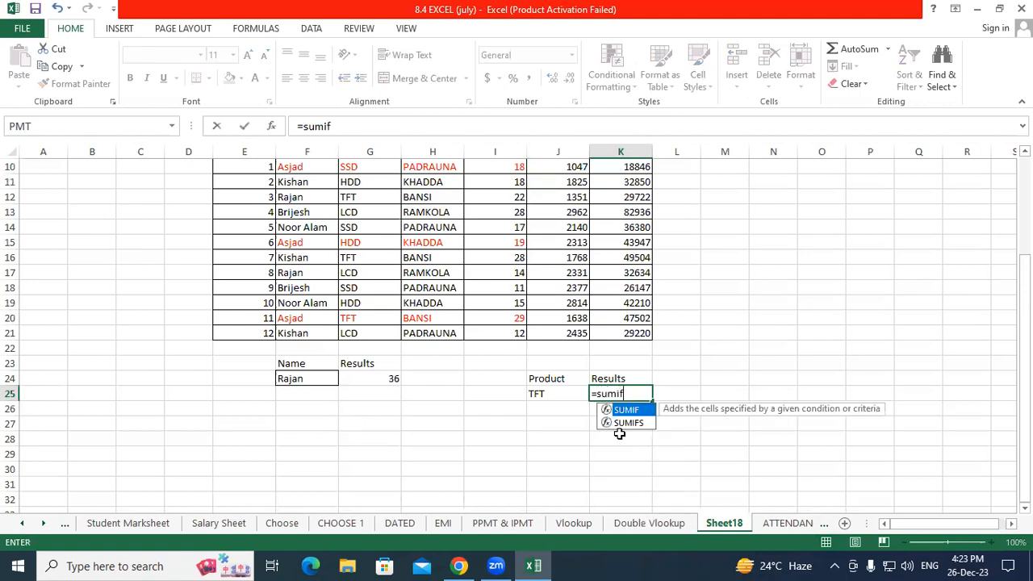
pyautogui.write('f')
pyautogui.press('Tab')
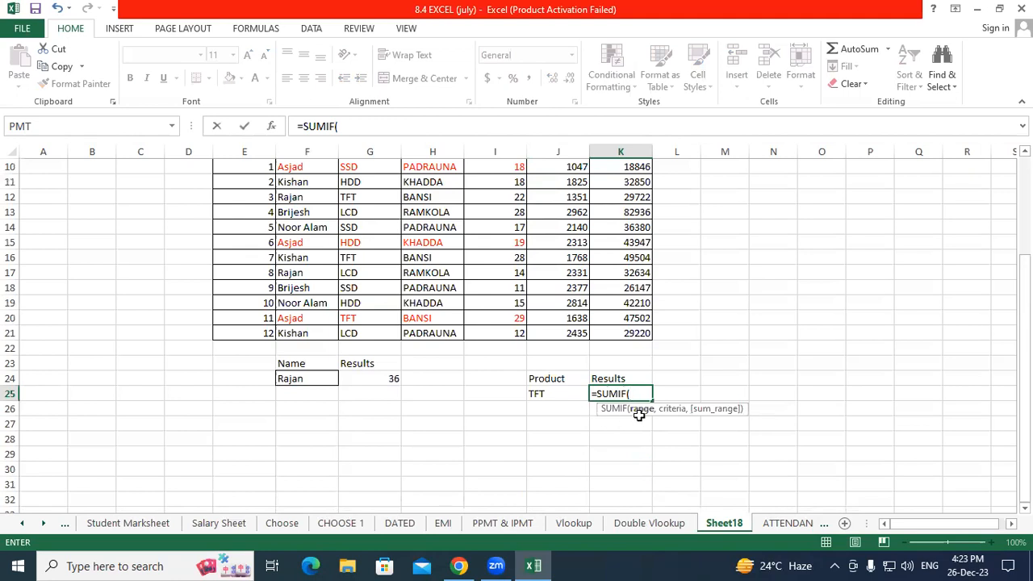
pyautogui.scroll(1, 575, 418)
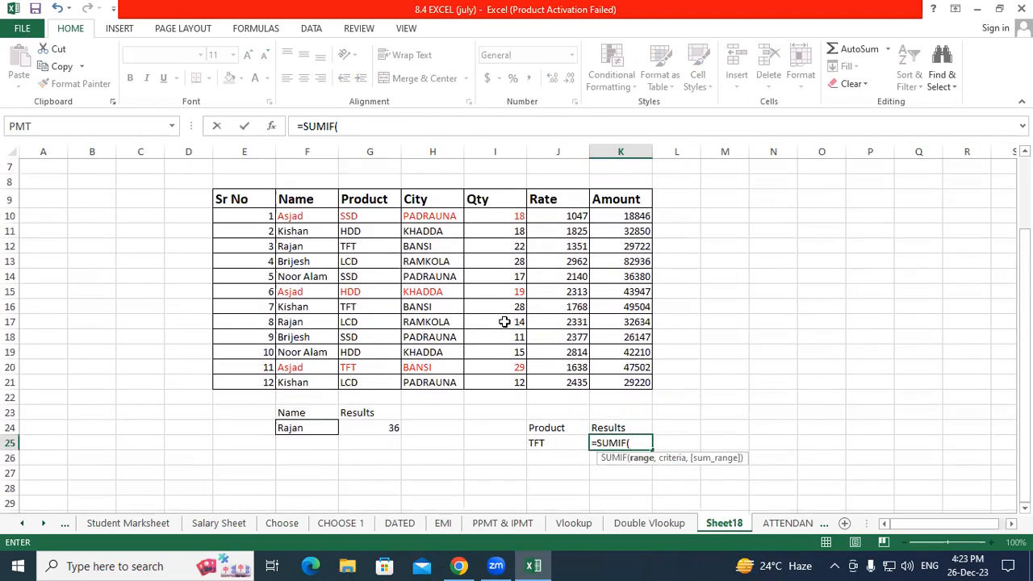
pyautogui.moveTo(367, 206); pyautogui.dragTo(360, 382)
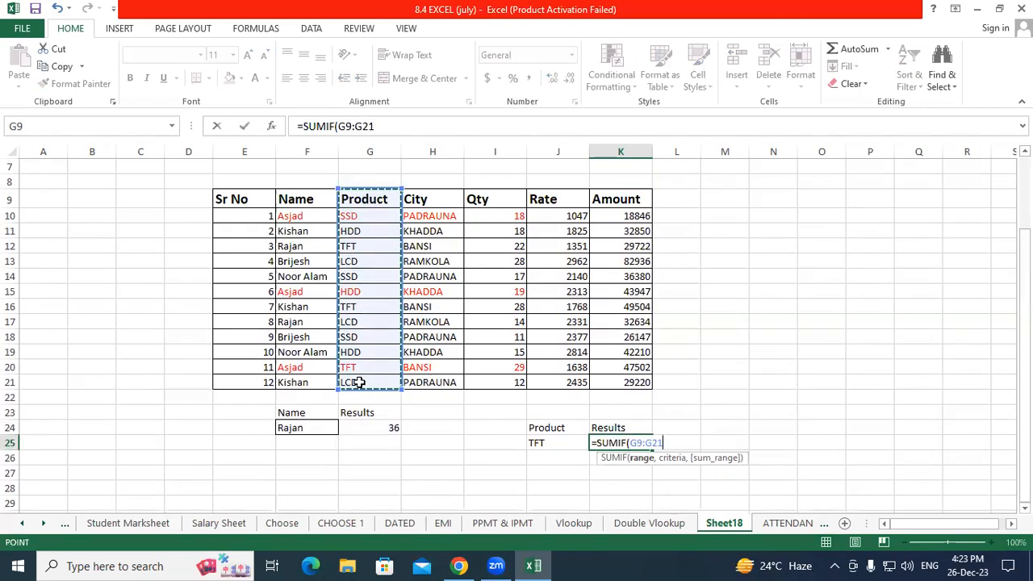
pyautogui.write(',')
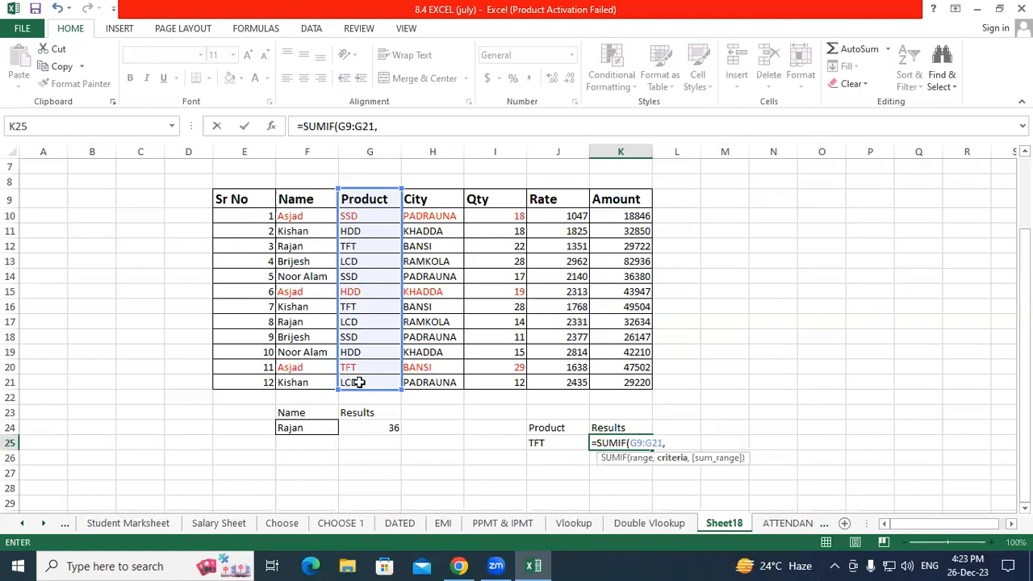
pyautogui.click(546, 443)
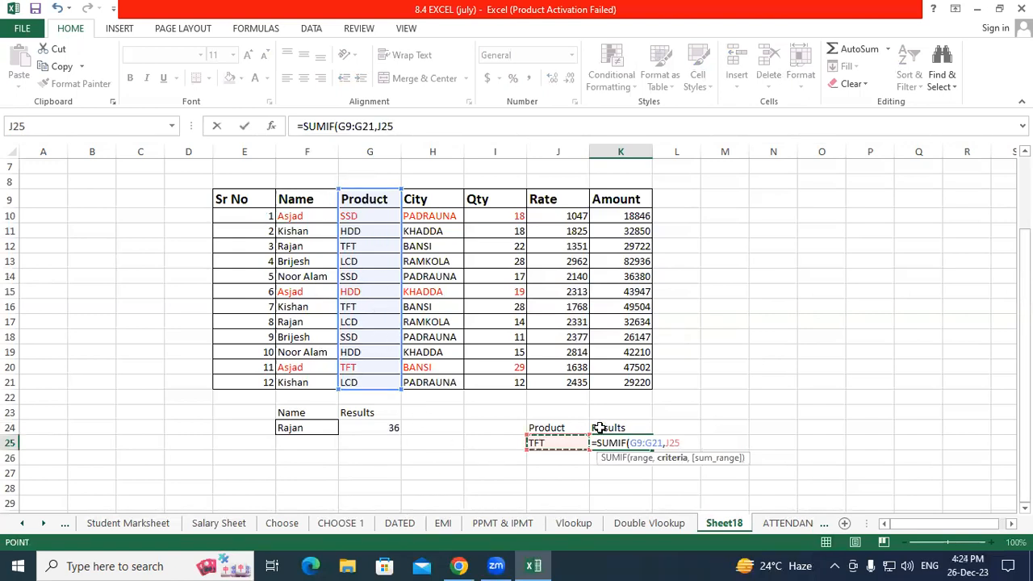
pyautogui.write(',')
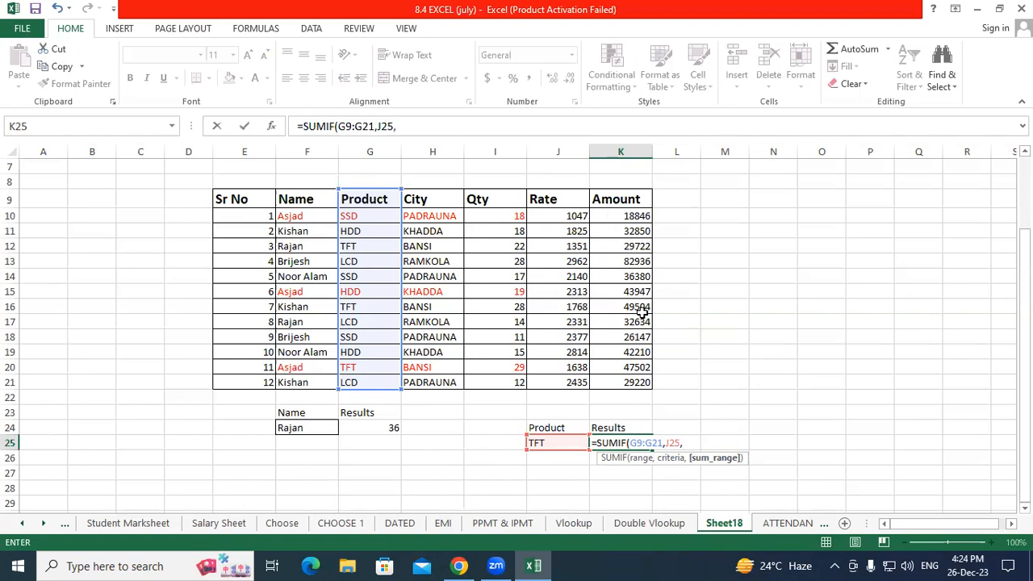
pyautogui.moveTo(638, 201); pyautogui.dragTo(638, 383)
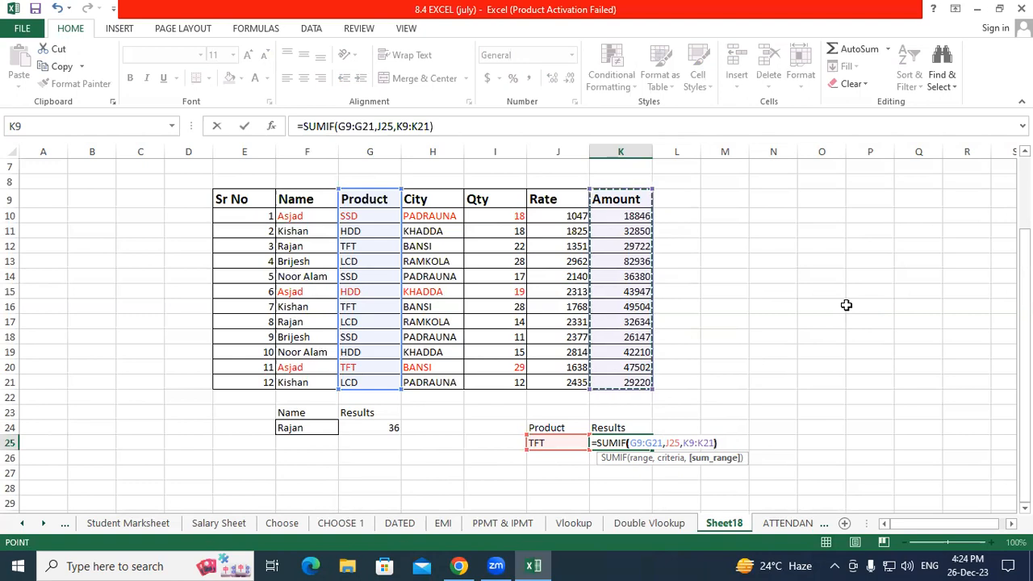
pyautogui.write(')')
pyautogui.press('Return')
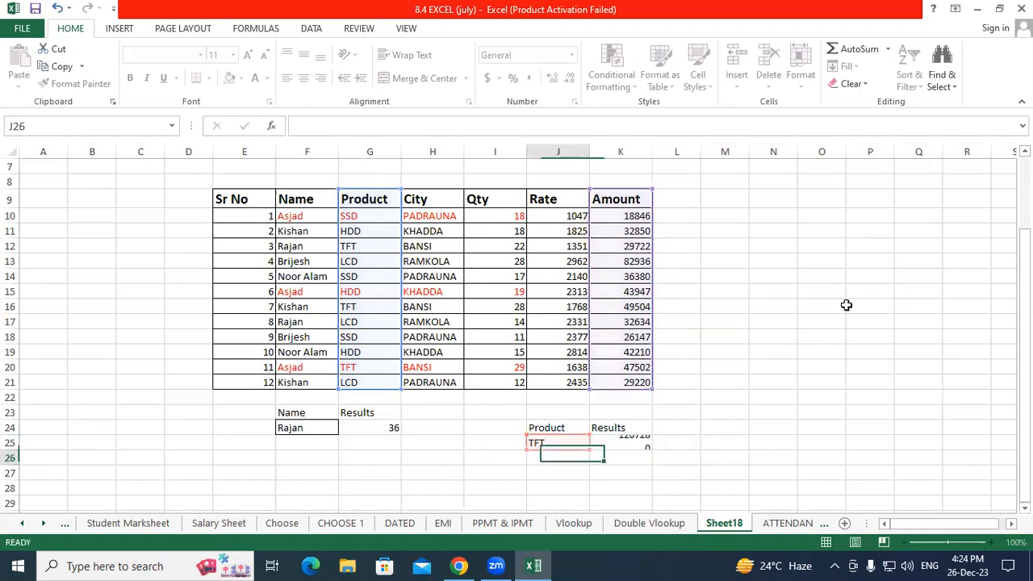
pyautogui.click(559, 444)
pyautogui.click(599, 443)
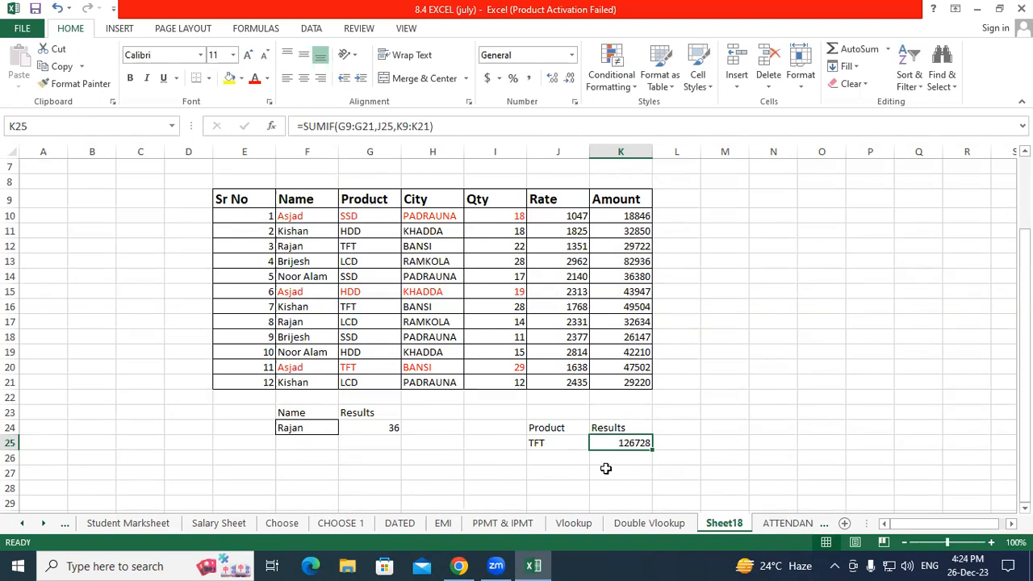
# Highlight the three TFT records in yellow from Product to Amount, in rows 20, 16 and 12
pyautogui.click(516, 397)
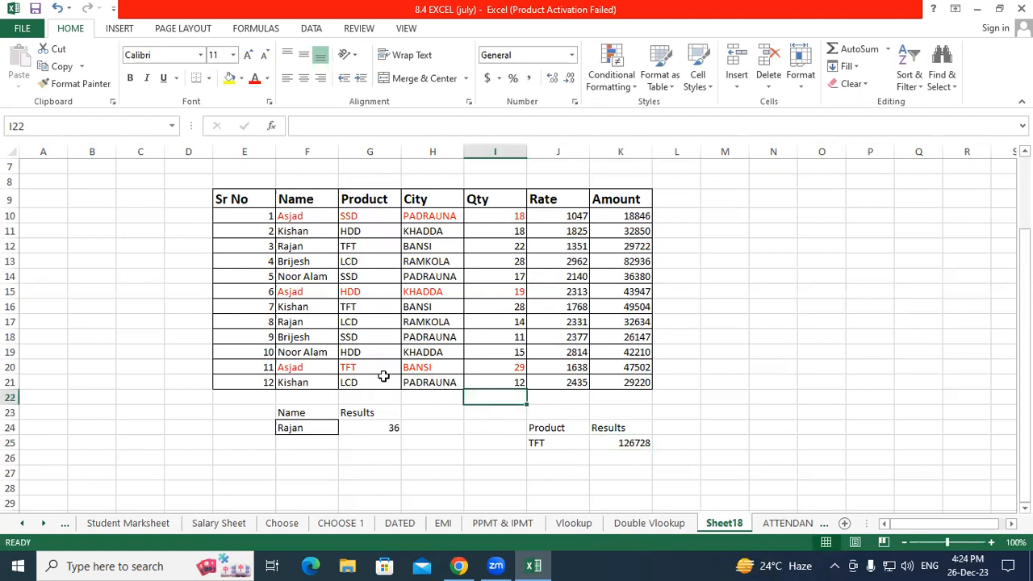
pyautogui.moveTo(367, 367); pyautogui.dragTo(638, 367)
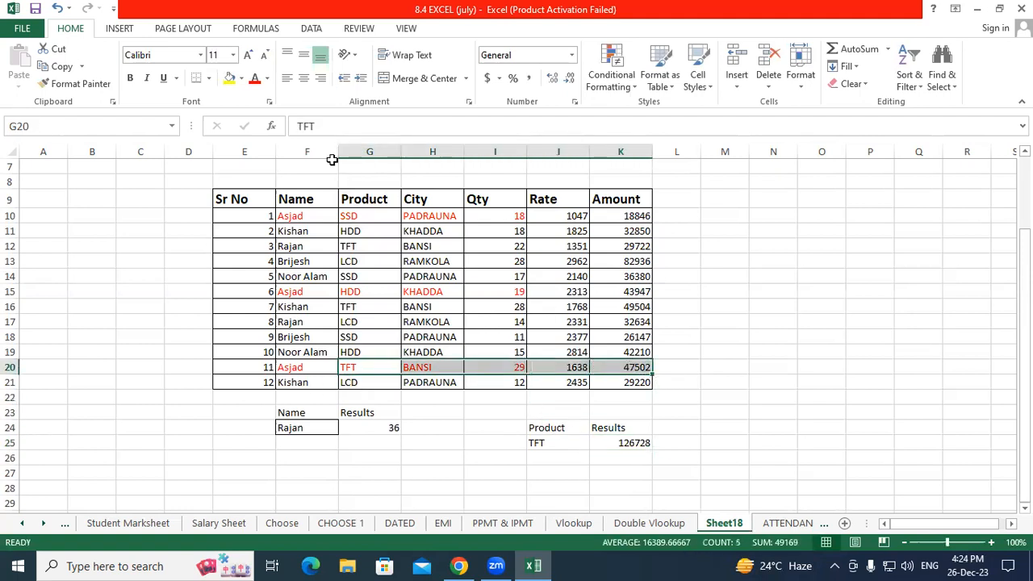
pyautogui.click(230, 78)
pyautogui.moveTo(351, 313); pyautogui.dragTo(626, 307)
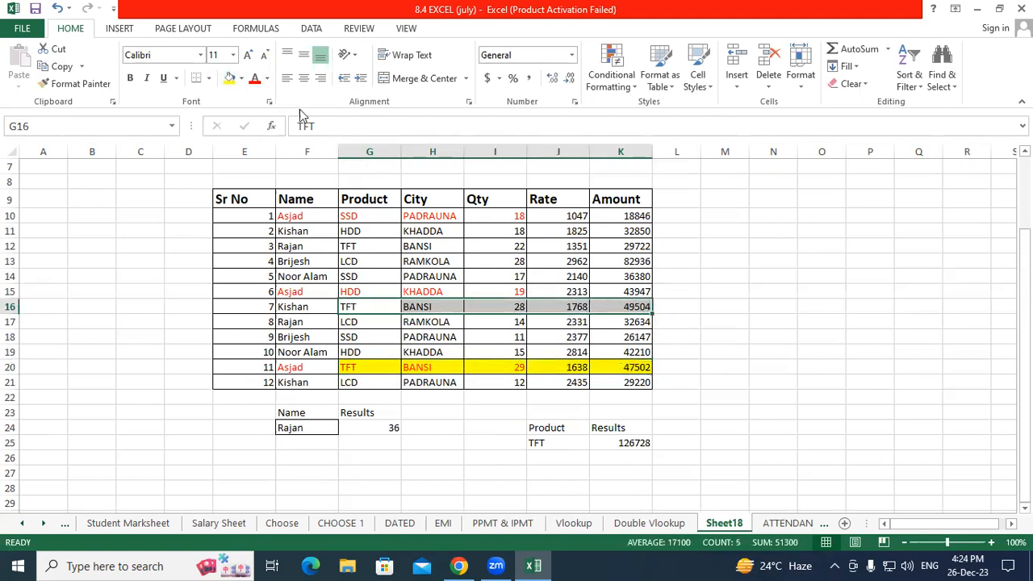
pyautogui.click(230, 79)
pyautogui.moveTo(347, 250); pyautogui.dragTo(639, 248)
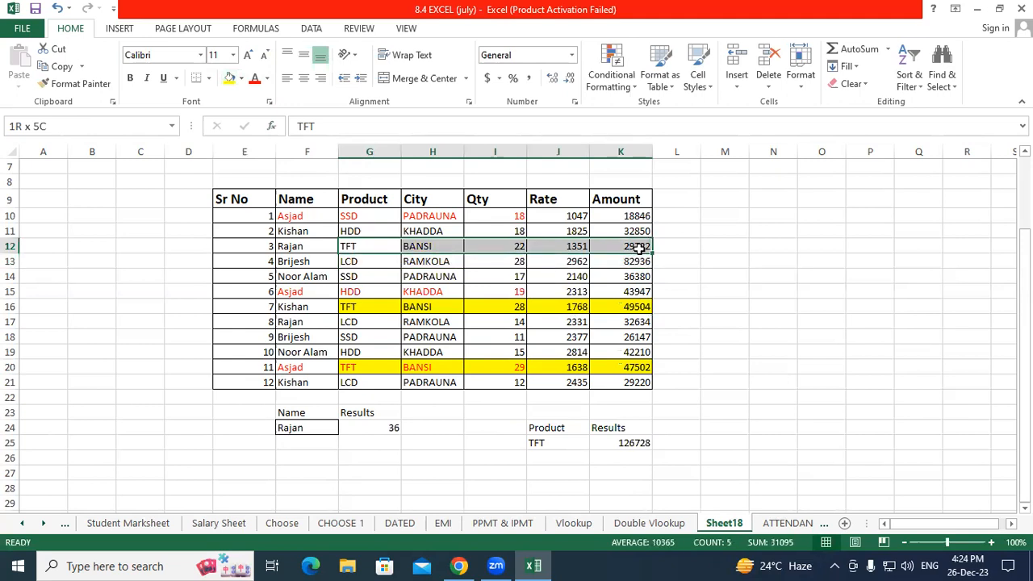
pyautogui.click(230, 79)
pyautogui.click(763, 309)
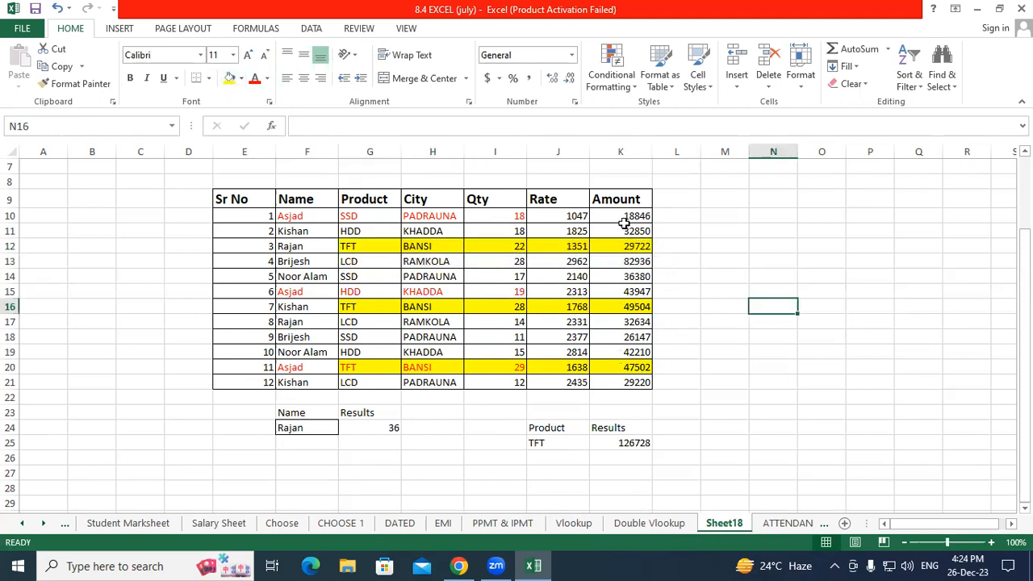
# Cross-check the SUMIF result by adding the three highlighted amounts in M20 with =K12+K16+K20
pyautogui.click(639, 447)
pyautogui.click(726, 369)
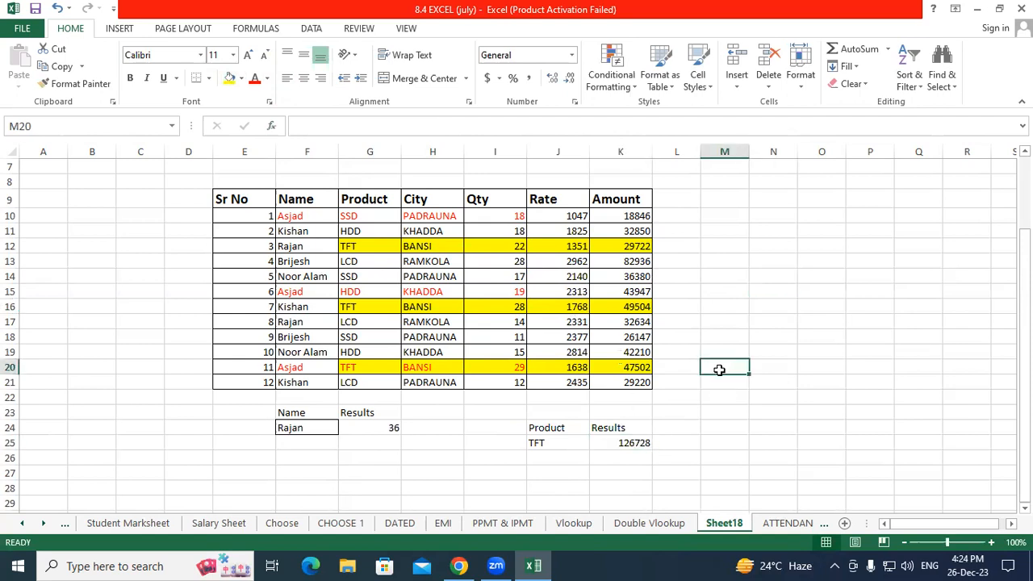
pyautogui.write('=')
pyautogui.click(637, 246)
pyautogui.write('+')
pyautogui.click(637, 307)
pyautogui.write('+')
pyautogui.click(630, 367)
pyautogui.press('Return')
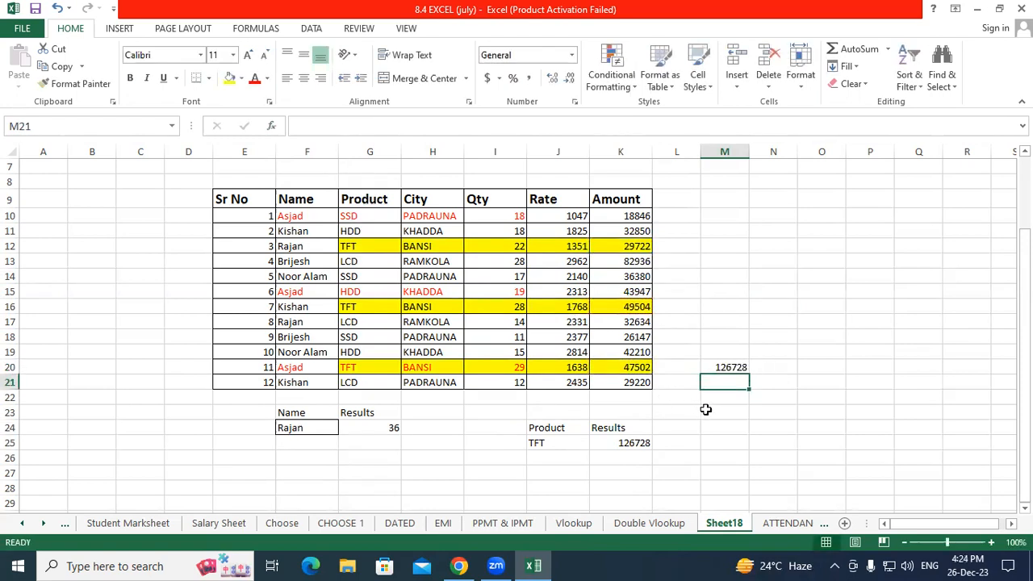
pyautogui.click(625, 444)
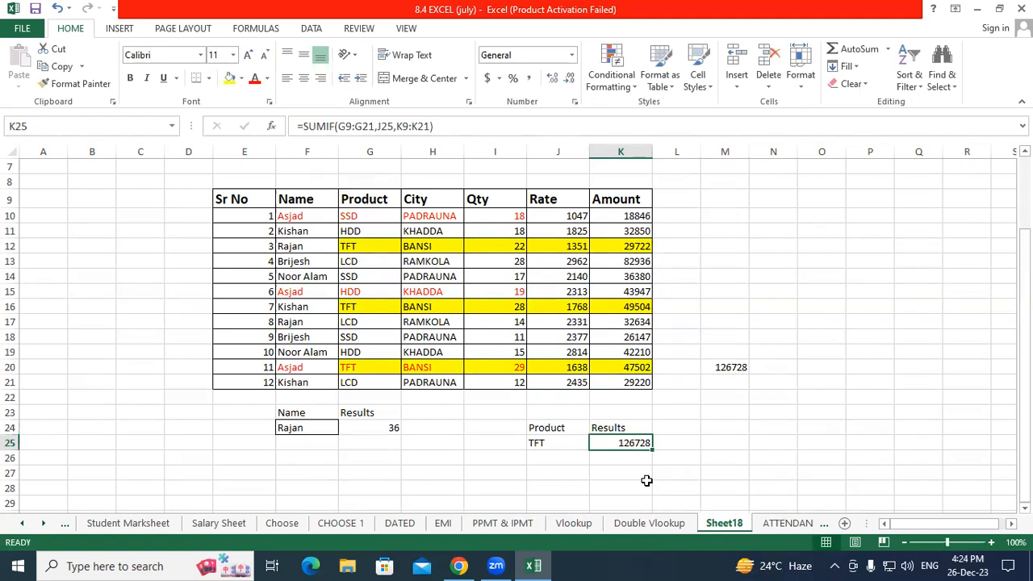
# Change the product criterion in J25 to SSD and check the SUMIF total in K25
pyautogui.click(558, 443)
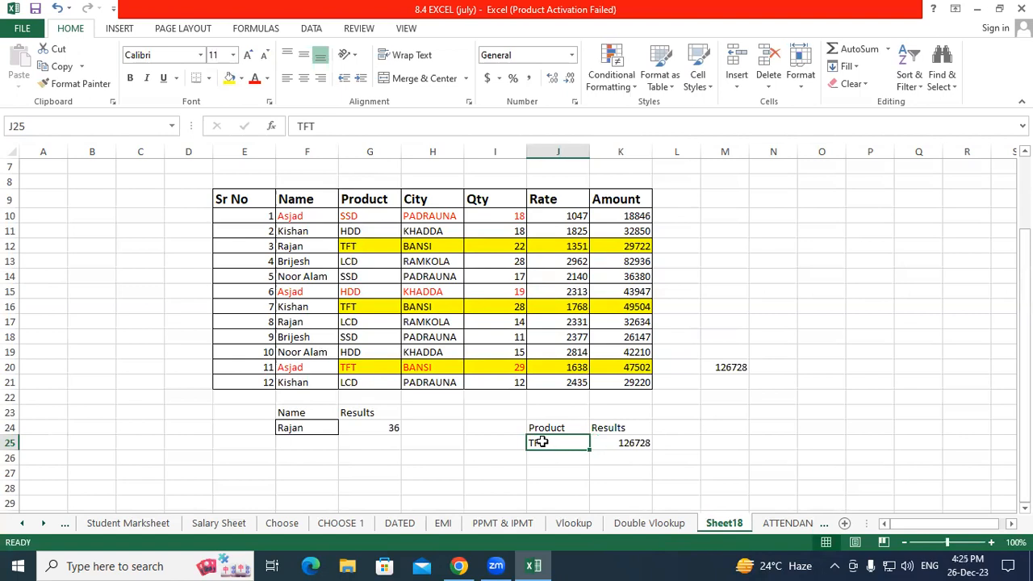
pyautogui.write('SSD')
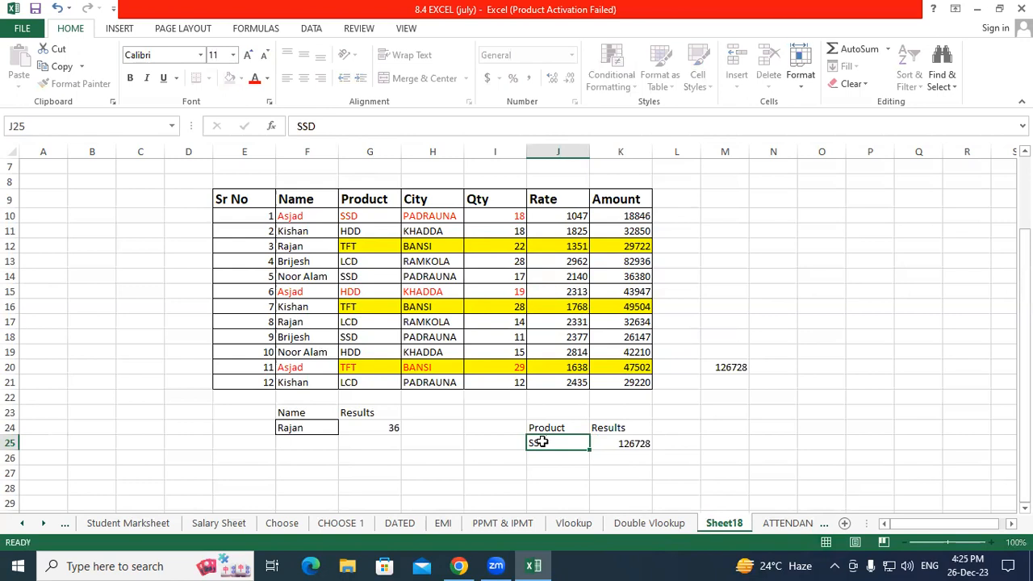
pyautogui.press('Return')
pyautogui.click(618, 444)
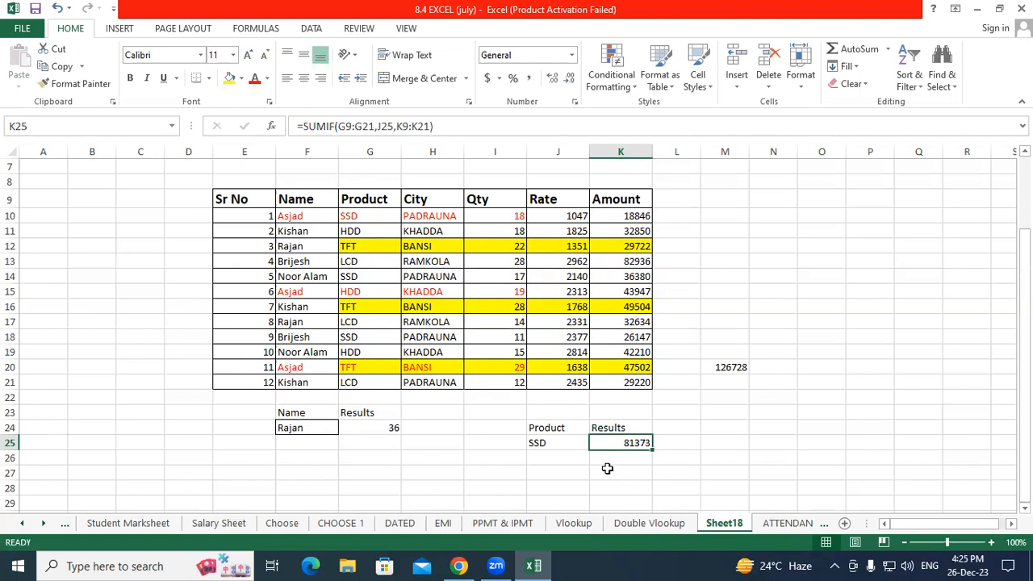
# Replace the product criterion in J25 with HDD and review the recalculated total in K25
pyautogui.click(555, 446)
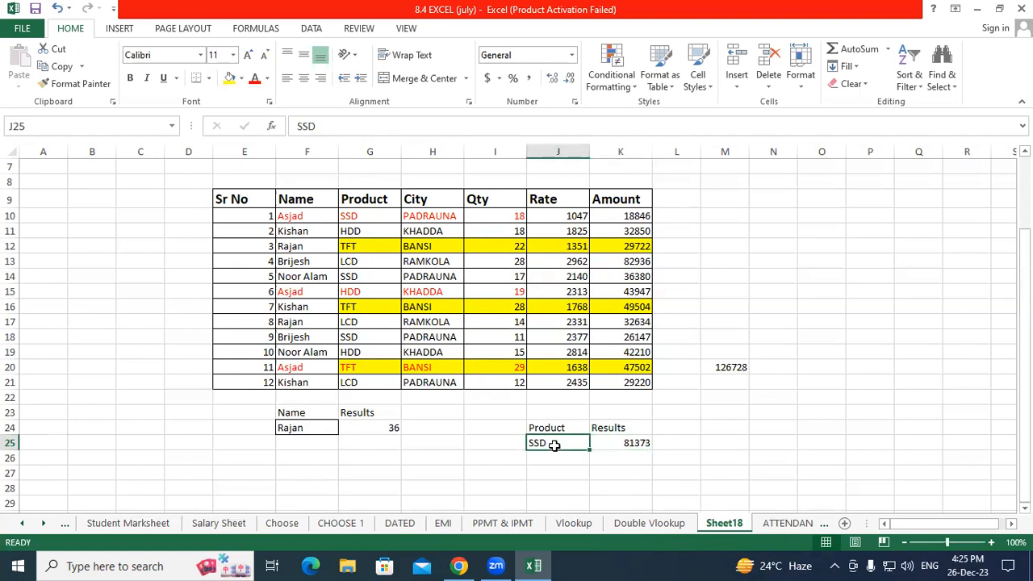
pyautogui.write('HDD')
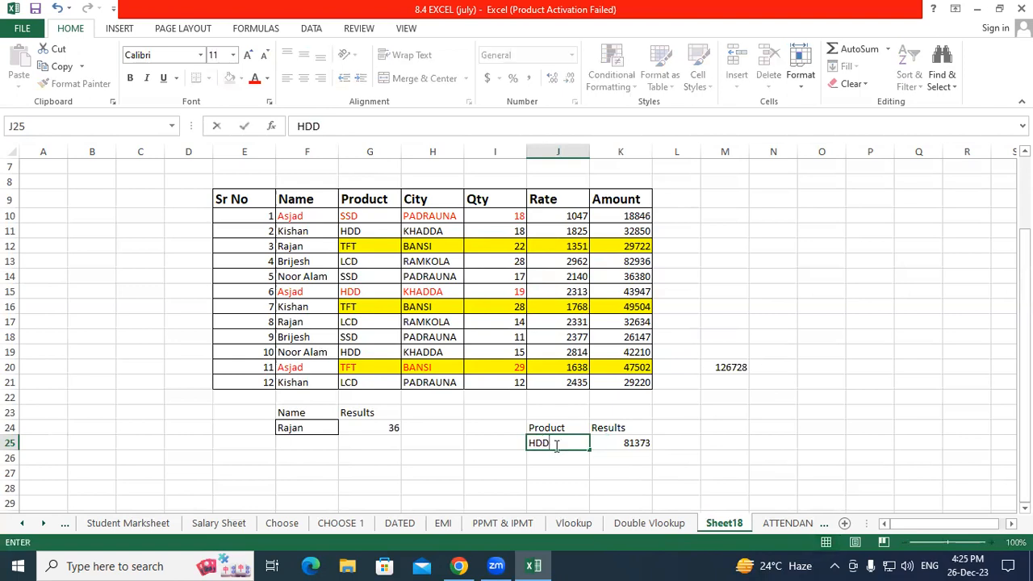
pyautogui.press('Return')
pyautogui.click(607, 443)
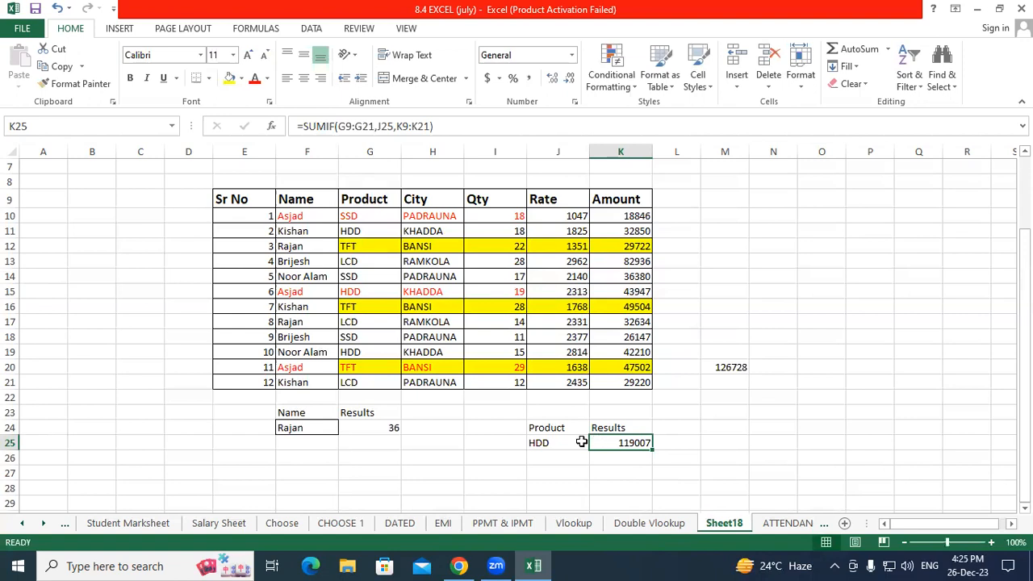
# Test the SUMIF formula with TV, a product missing from the table, as the criterion in J25
pyautogui.click(581, 441)
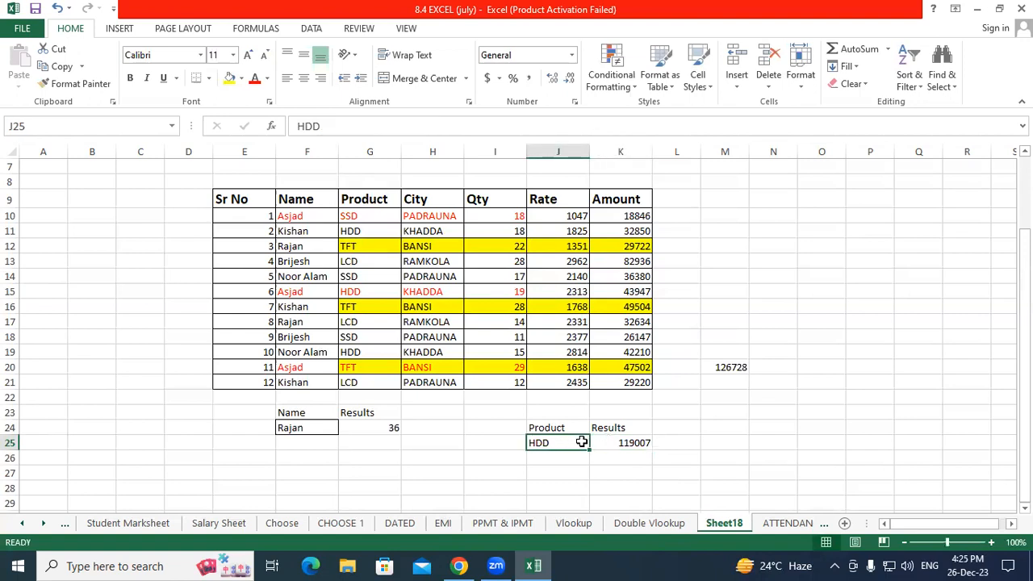
pyautogui.write('TV')
pyautogui.press('Return')
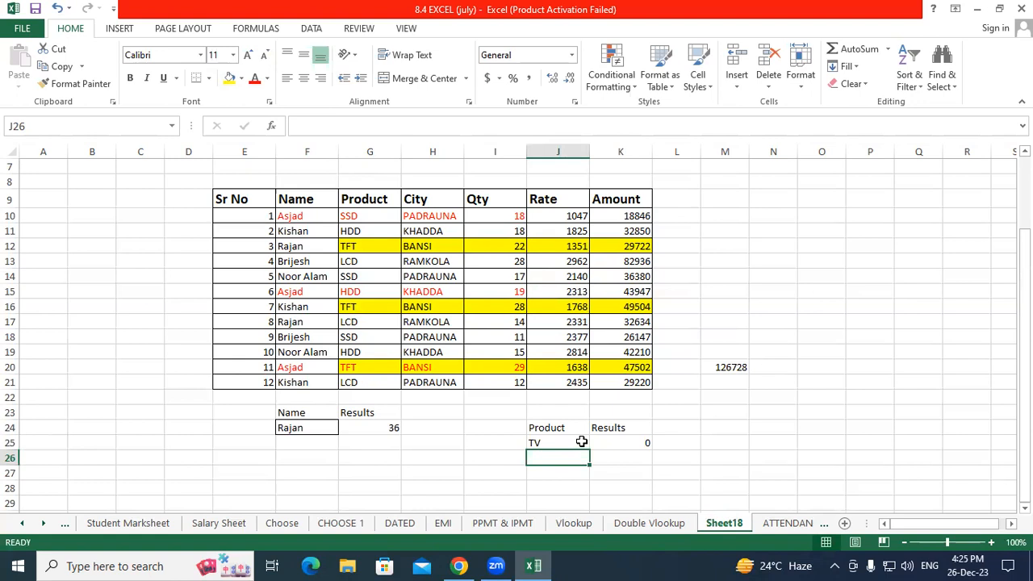
# Clear all contents and formatting from both lookup areas below the table, range F23:L27
pyautogui.moveTo(280, 413); pyautogui.dragTo(662, 467)
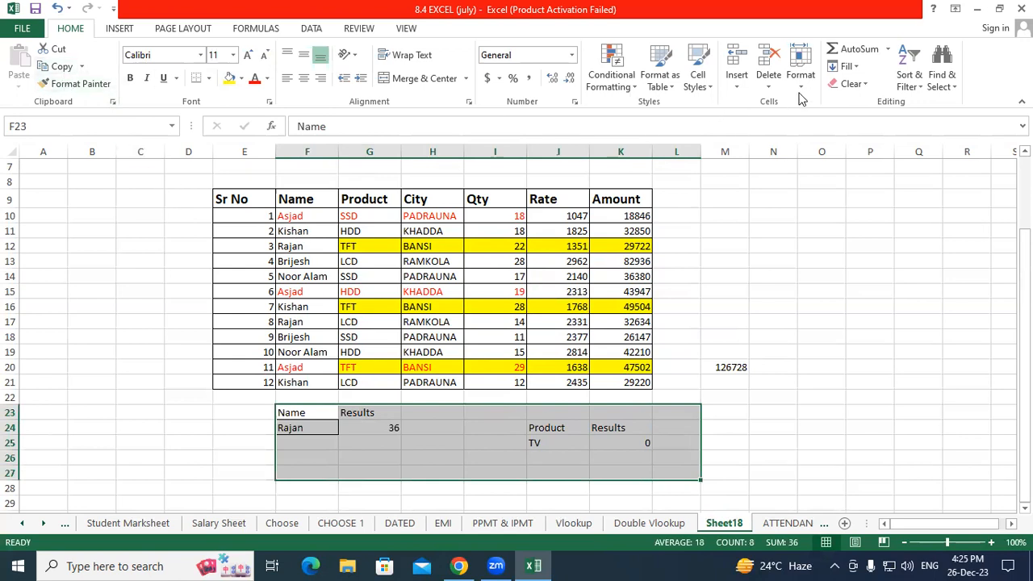
pyautogui.click(851, 83)
pyautogui.click(864, 103)
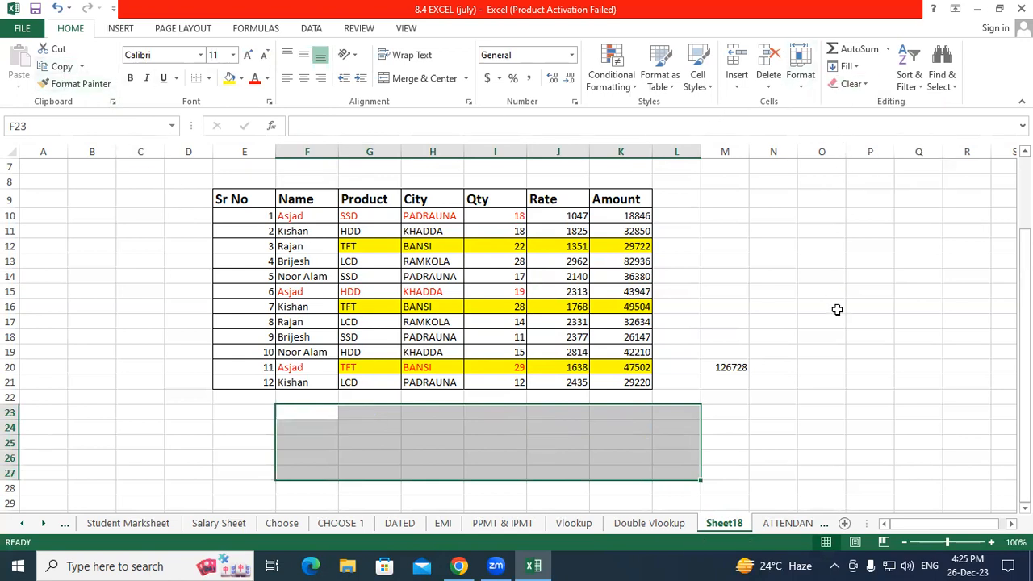
pyautogui.click(837, 306)
pyautogui.moveTo(710, 354); pyautogui.dragTo(718, 369)
pyautogui.click(667, 276)
pyautogui.moveTo(301, 215); pyautogui.dragTo(441, 211)
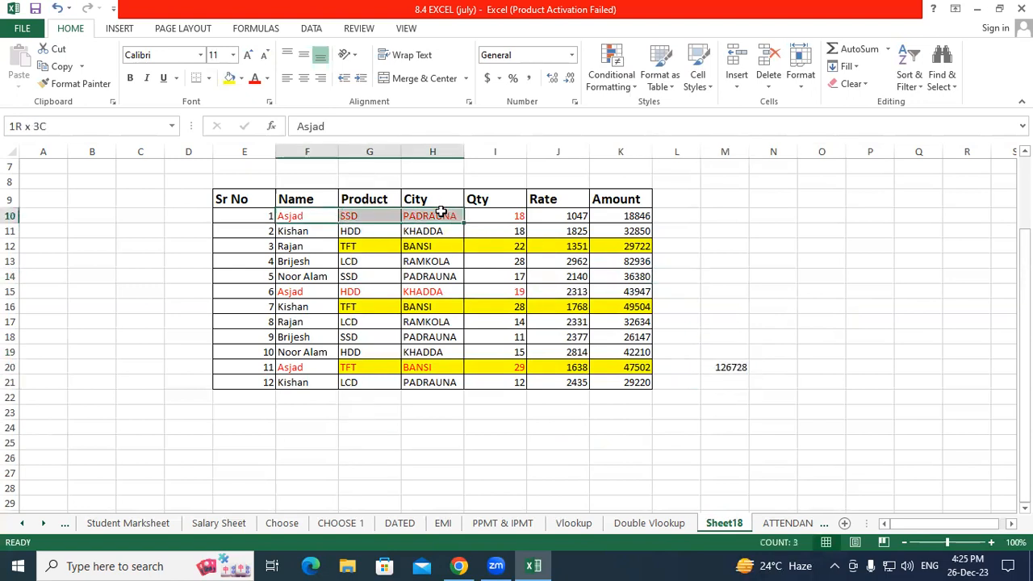
pyautogui.click(387, 215)
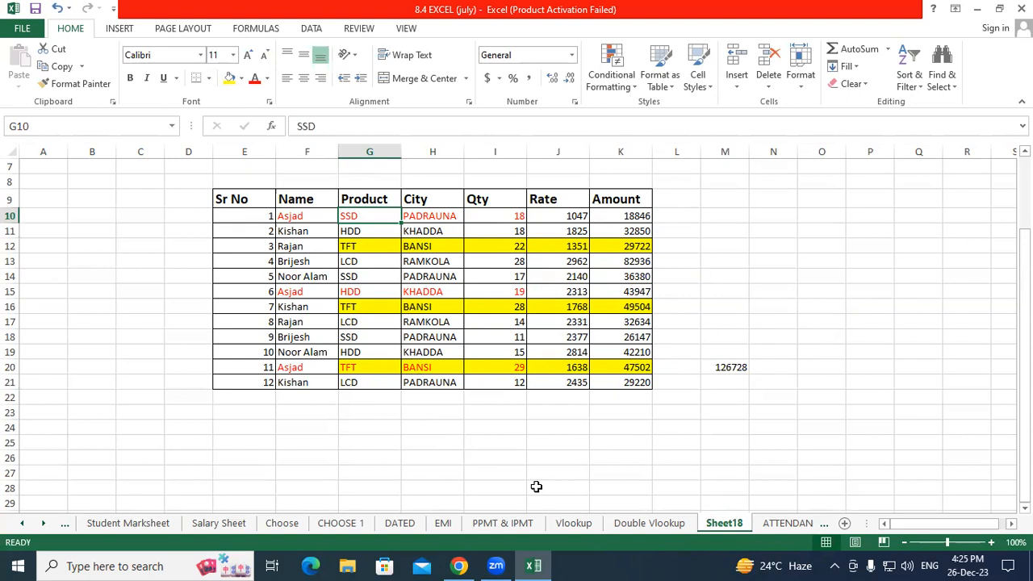
pyautogui.moveTo(300, 198)
pyautogui.mouseDown()
pyautogui.moveTo(323, 166)
pyautogui.moveTo(365, 182)
pyautogui.mouseUp()
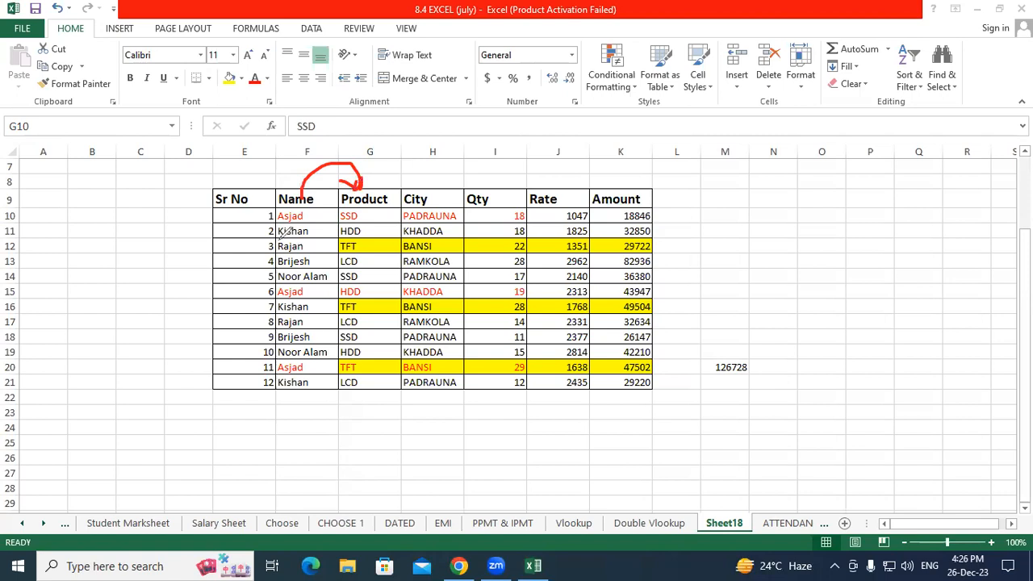
pyautogui.moveTo(286, 209); pyautogui.dragTo(372, 207)
pyautogui.moveTo(701, 202)
pyautogui.mouseDown()
pyautogui.moveTo(699, 212)
pyautogui.moveTo(739, 201)
pyautogui.moveTo(751, 166)
pyautogui.moveTo(748, 188)
pyautogui.moveTo(766, 179)
pyautogui.moveTo(744, 208)
pyautogui.moveTo(764, 190)
pyautogui.mouseUp()
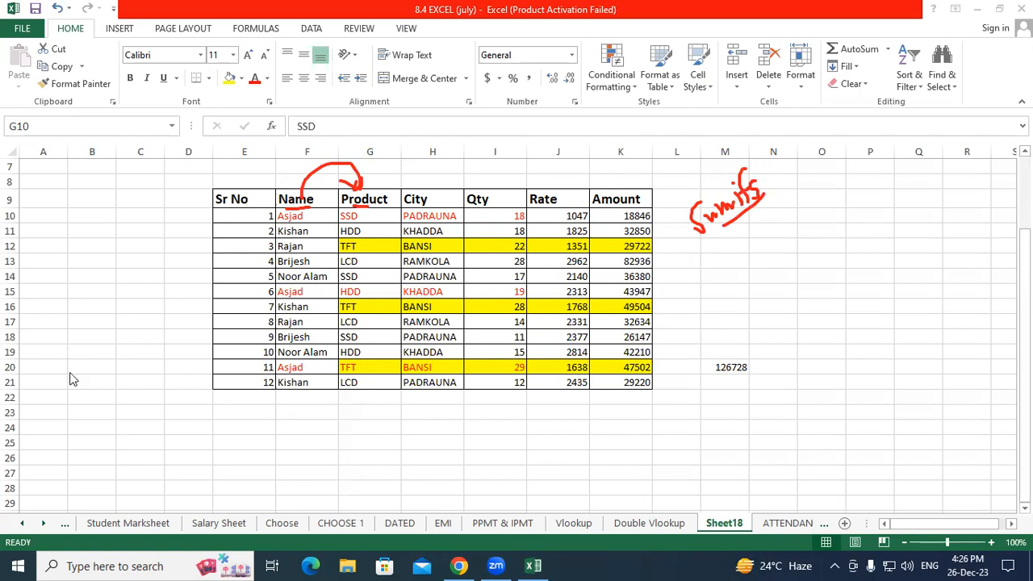
pyautogui.press('Escape')
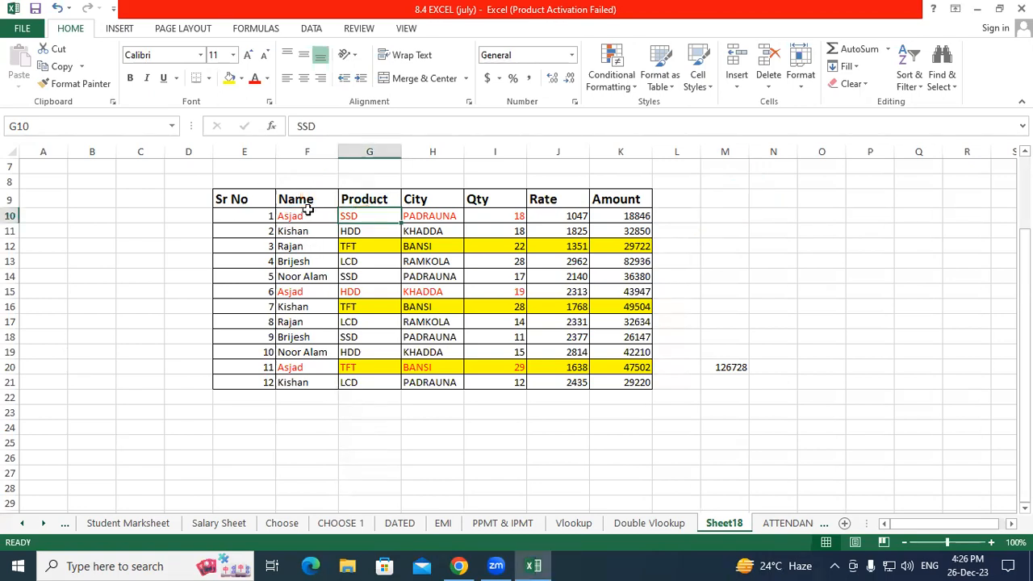
# Copy the Name and Product headings from F9:G9 into G24:H24 below the table
pyautogui.moveTo(302, 198); pyautogui.dragTo(371, 196)
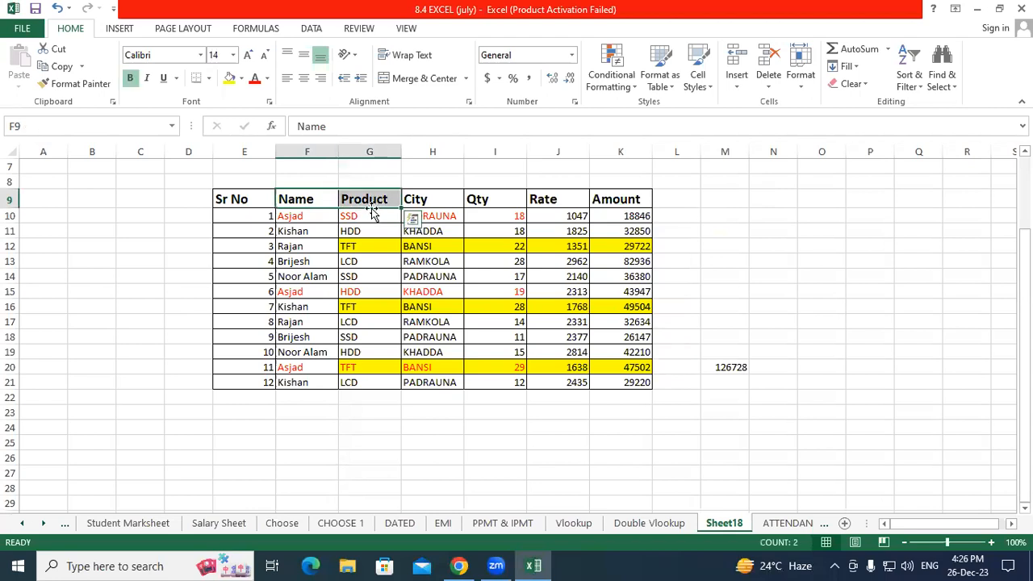
pyautogui.hotkey('ctrl', 'c')
pyautogui.click(378, 413)
pyautogui.click(379, 427)
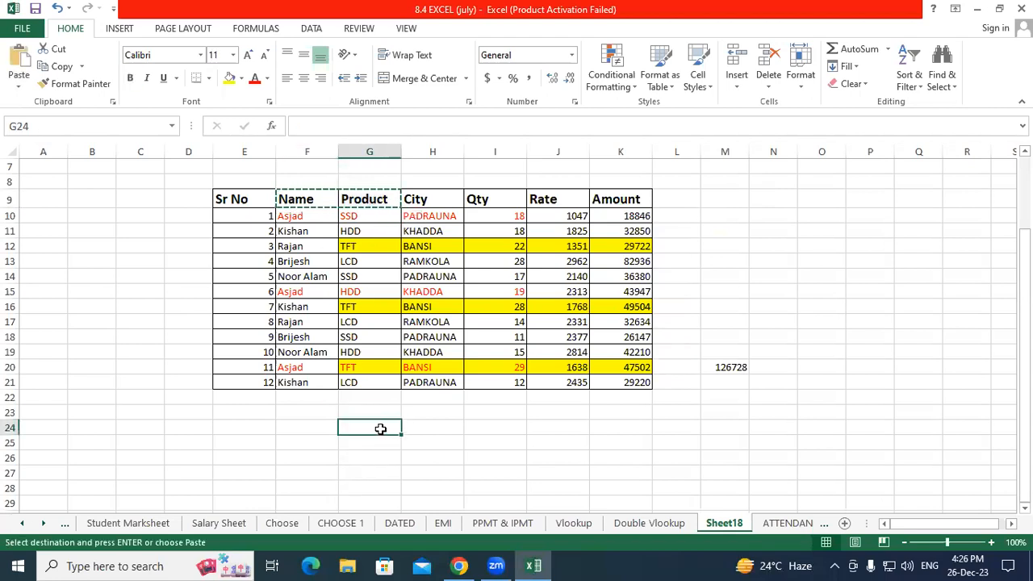
pyautogui.hotkey('ctrl', 'v')
# Add a Results heading in I24 and give it the formatting of the Product heading in H24
pyautogui.click(477, 426)
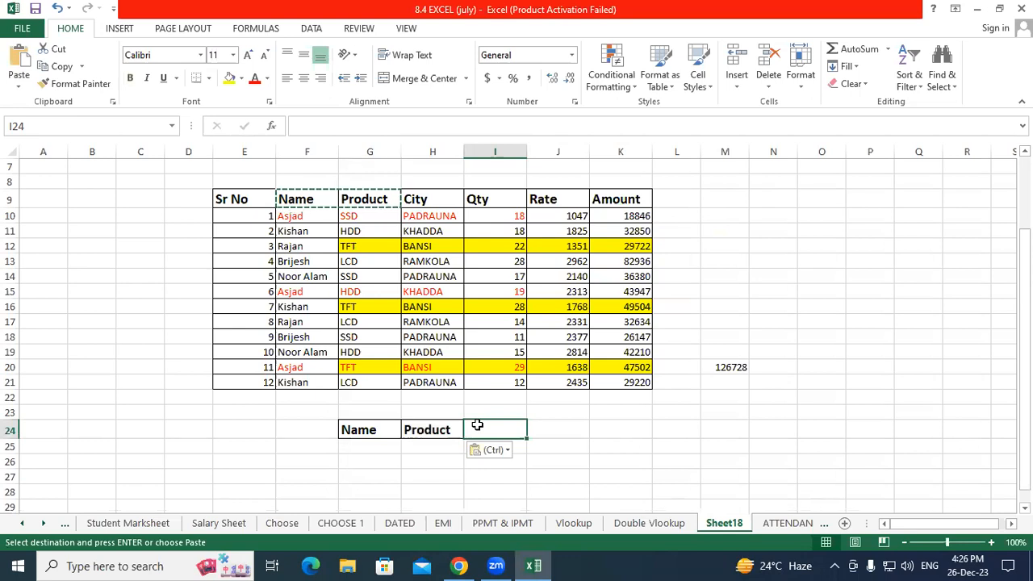
pyautogui.write('Result')
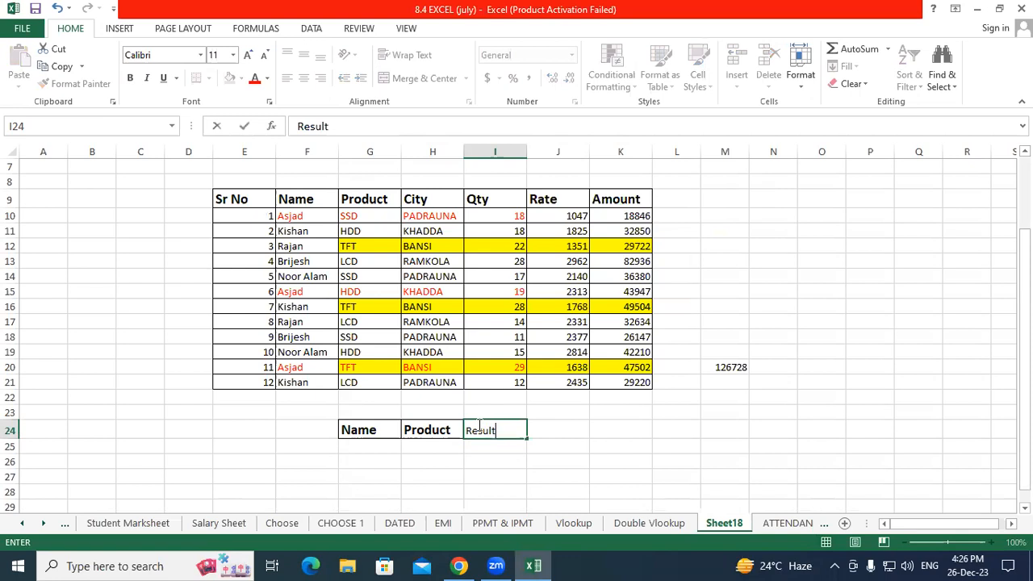
pyautogui.write('s')
pyautogui.click(450, 450)
pyautogui.click(428, 432)
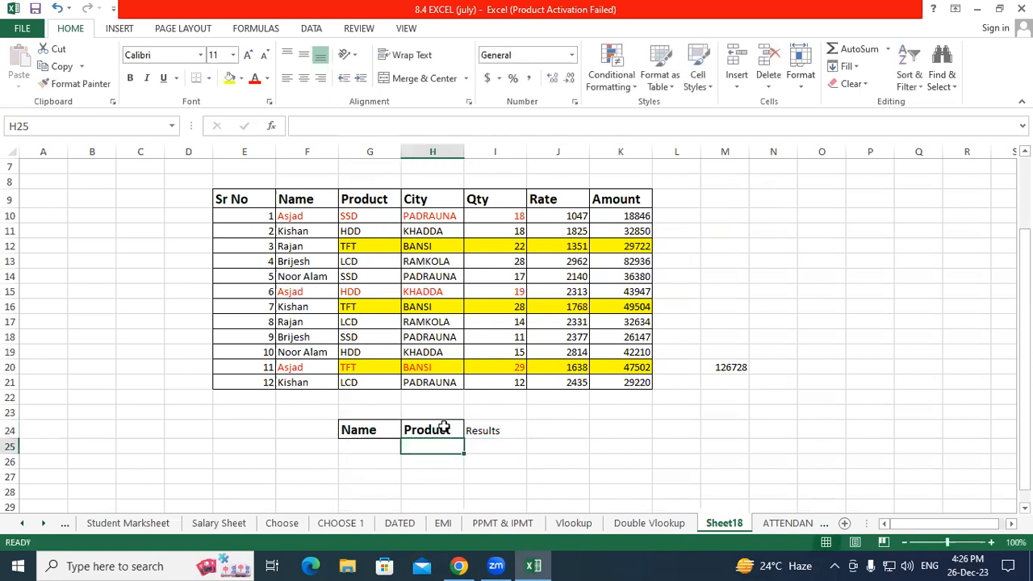
pyautogui.click(75, 83)
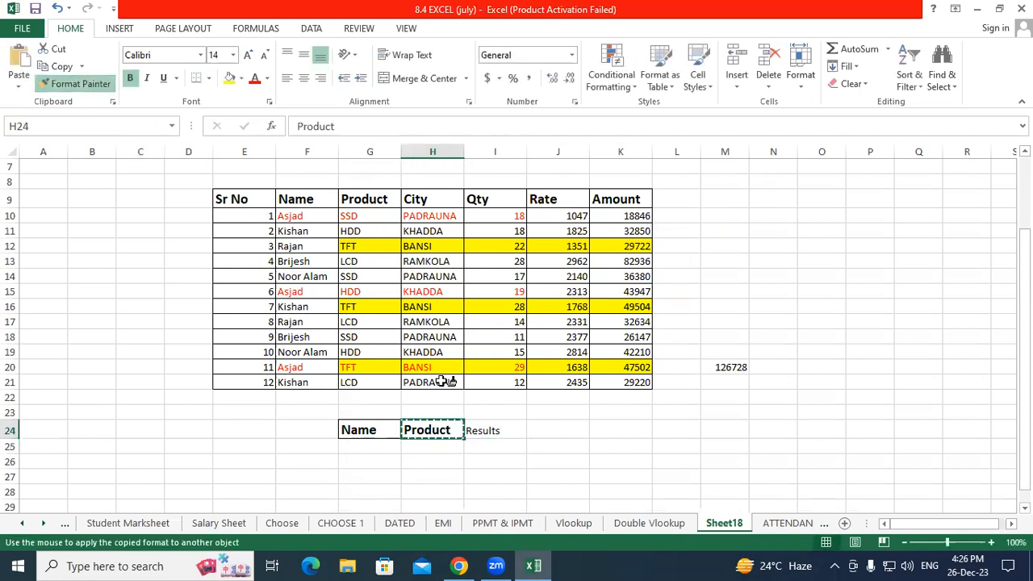
pyautogui.click(489, 425)
pyautogui.click(450, 460)
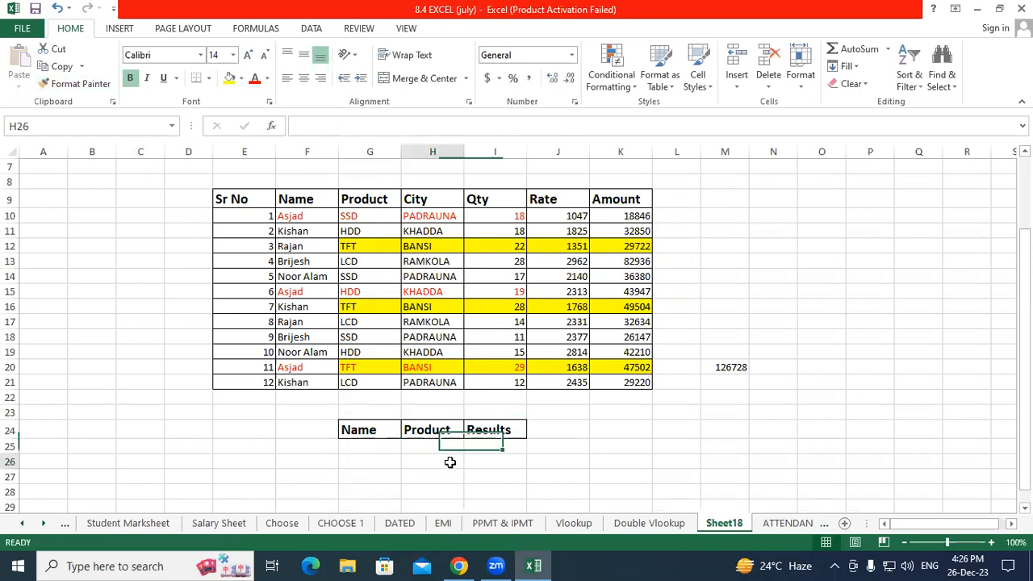
# Copy the first record's name and product, F10:G10, into G25:H25 as the two criteria
pyautogui.scroll(-3, 577, 437)
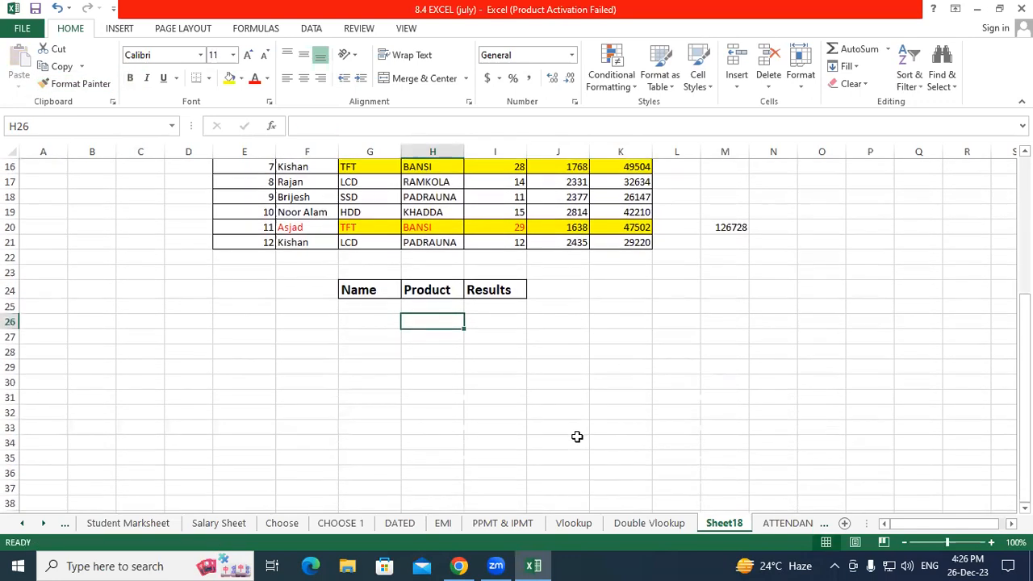
pyautogui.scroll(3, 577, 436)
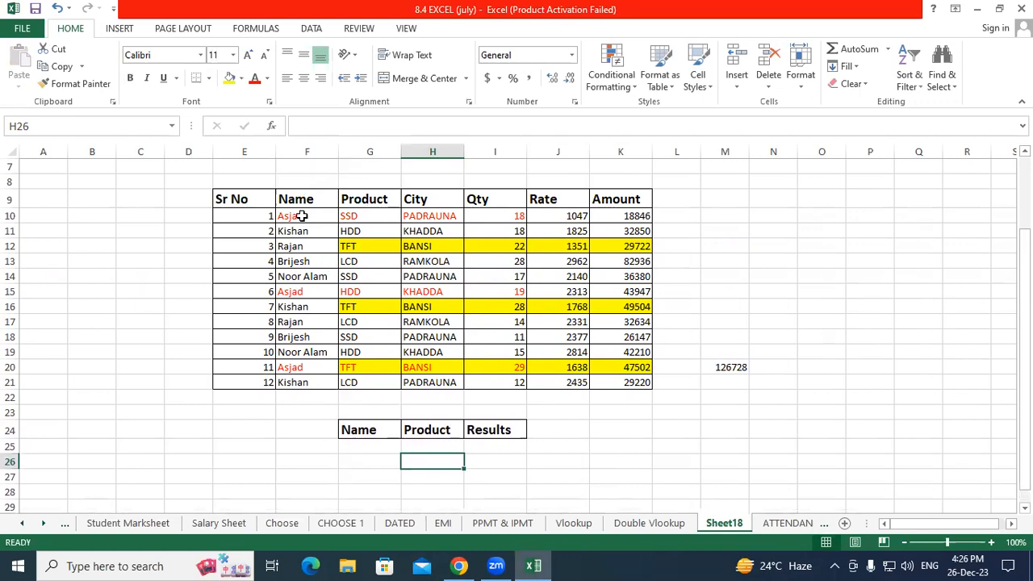
pyautogui.moveTo(301, 215); pyautogui.dragTo(376, 215)
pyautogui.hotkey('ctrl', 'c')
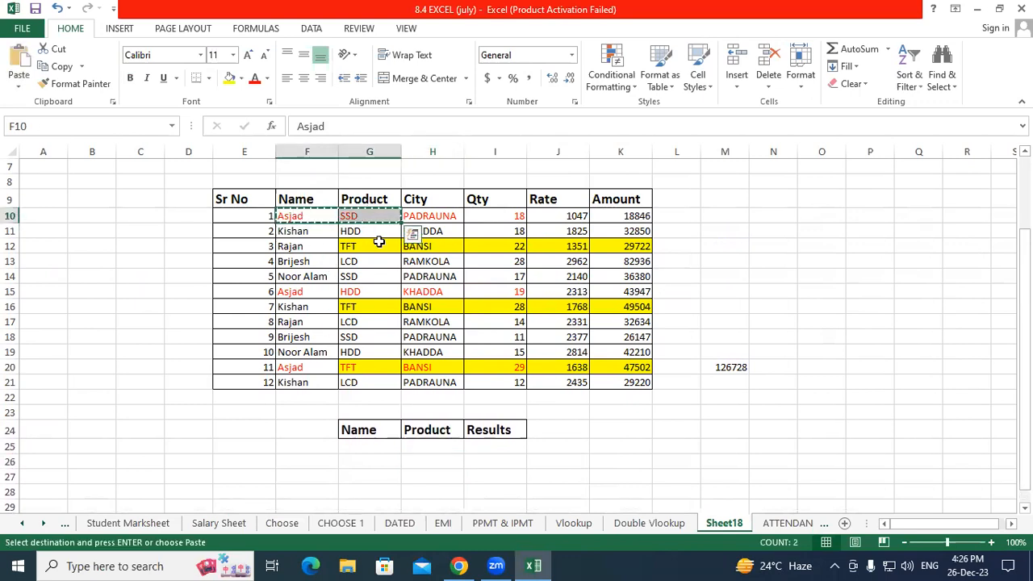
pyautogui.click(368, 447)
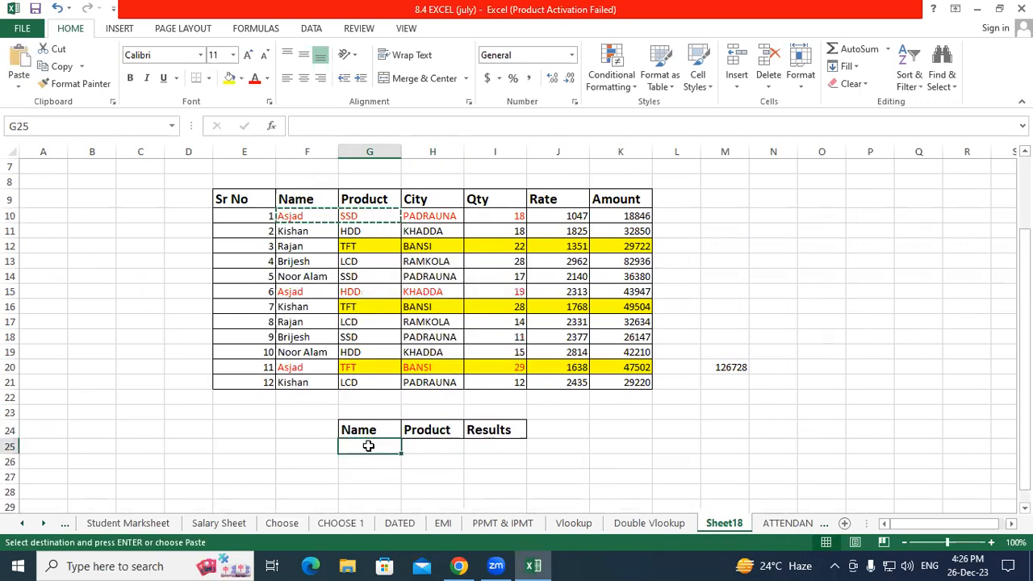
pyautogui.hotkey('ctrl', 'v')
# Start a SUMIFS formula in I25 with the Qty column I9:I21 as the sum range
pyautogui.click(487, 448)
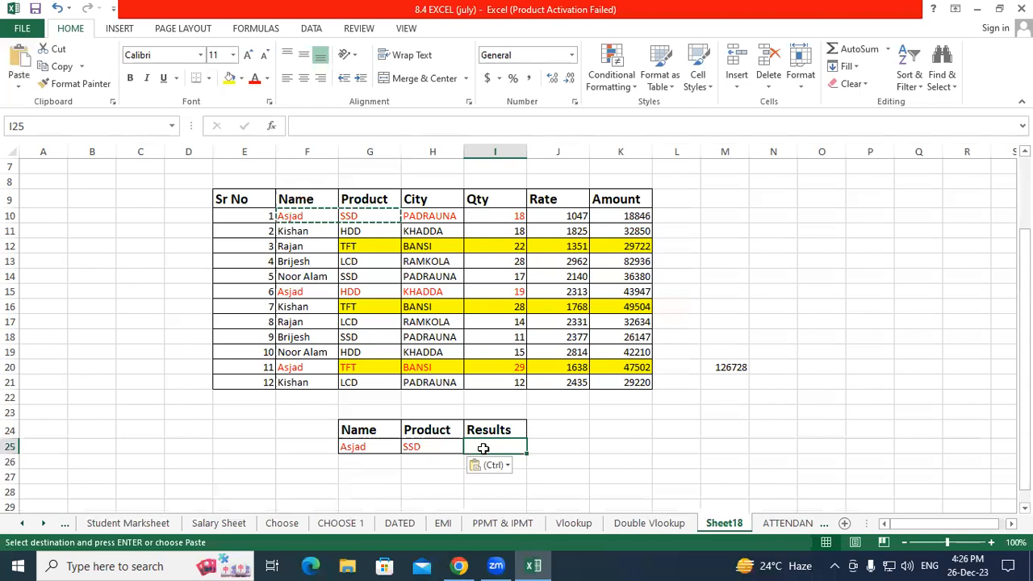
pyautogui.write('=sum')
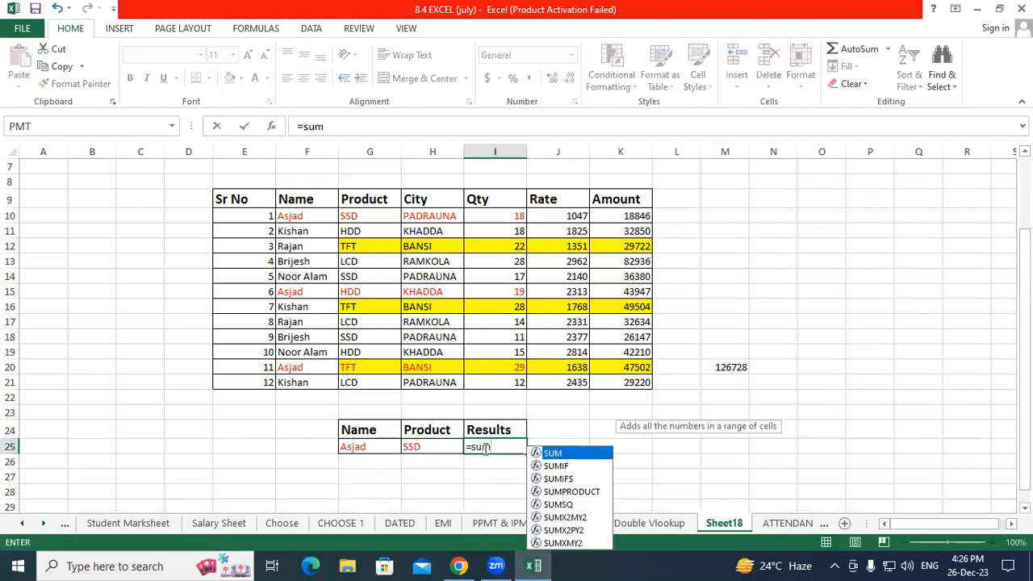
pyautogui.write('ifs')
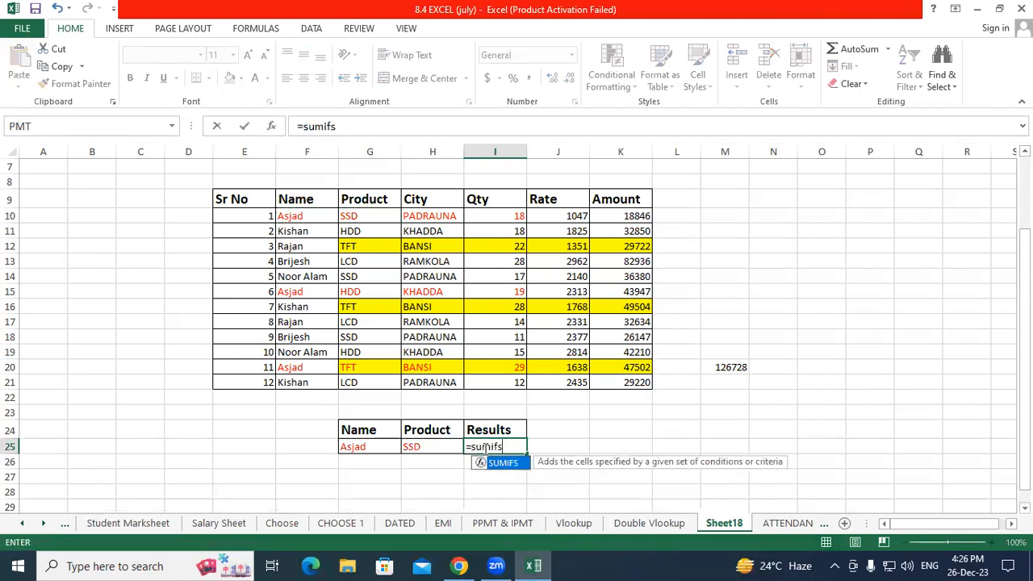
pyautogui.press('Tab')
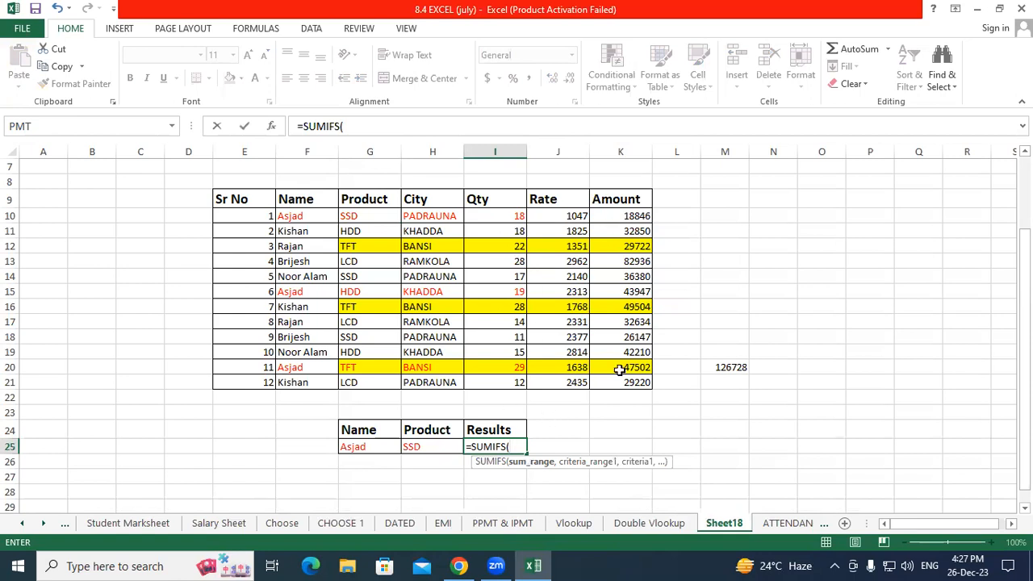
pyautogui.moveTo(505, 203); pyautogui.dragTo(511, 383)
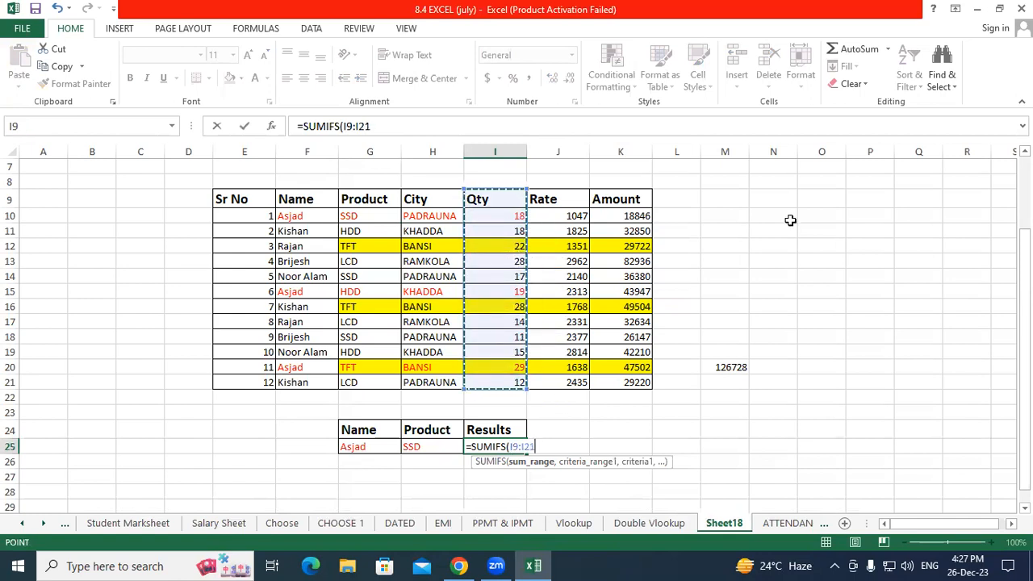
pyautogui.write(',')
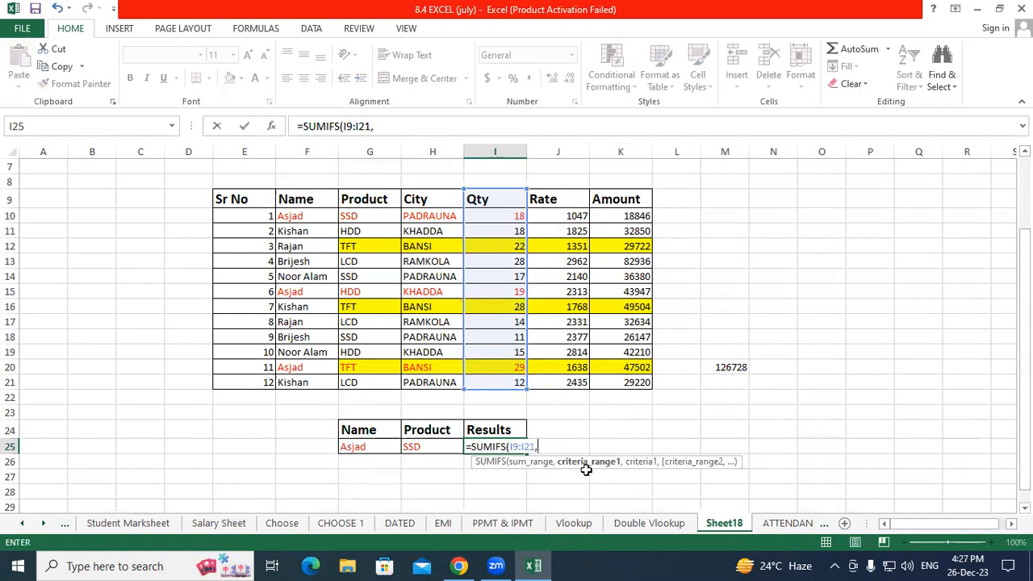
# Complete the SUMIFS formula in I25, matching names F9:F21 to criterion G25 and products G9:G21 to criterion H25
pyautogui.moveTo(302, 201); pyautogui.dragTo(303, 379)
pyautogui.write(',')
pyautogui.click(367, 447)
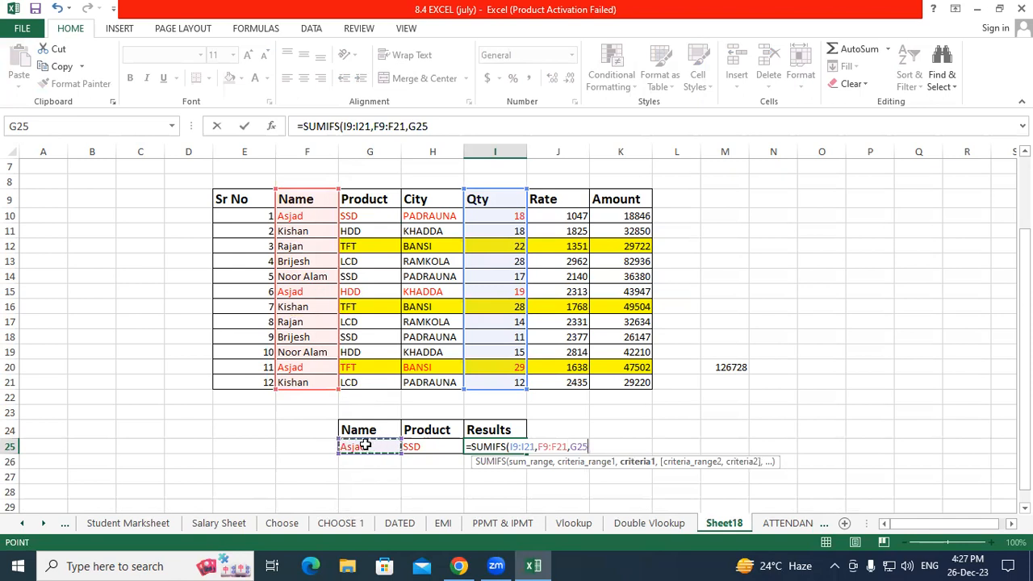
pyautogui.write(',')
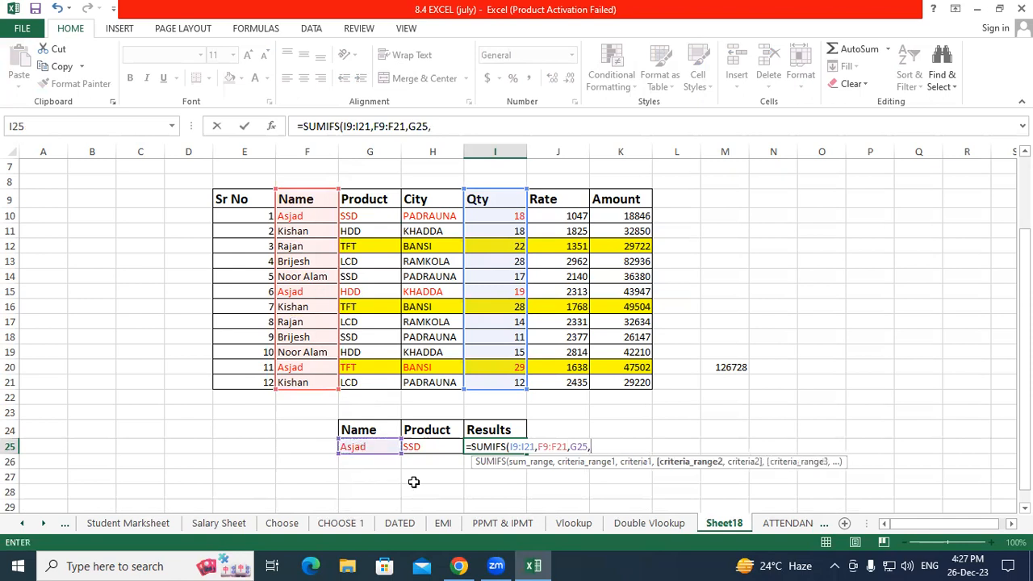
pyautogui.moveTo(372, 201); pyautogui.dragTo(376, 383)
pyautogui.write(',')
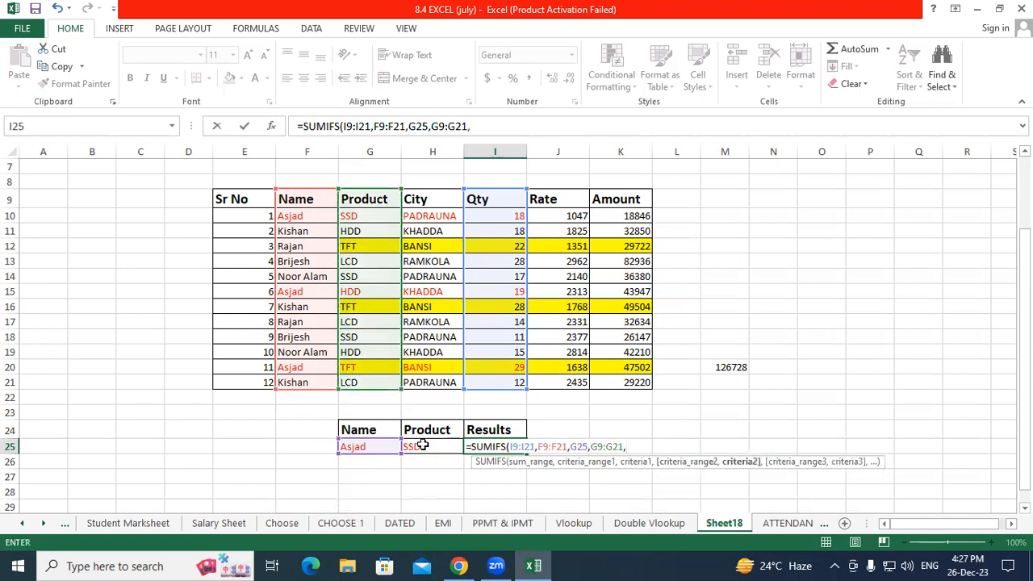
pyautogui.click(423, 447)
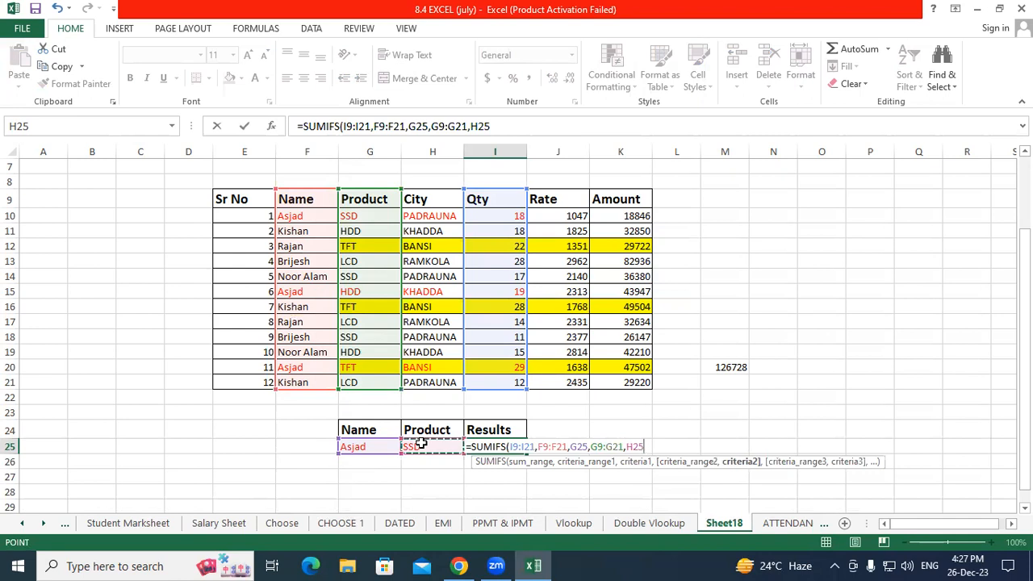
pyautogui.write(')')
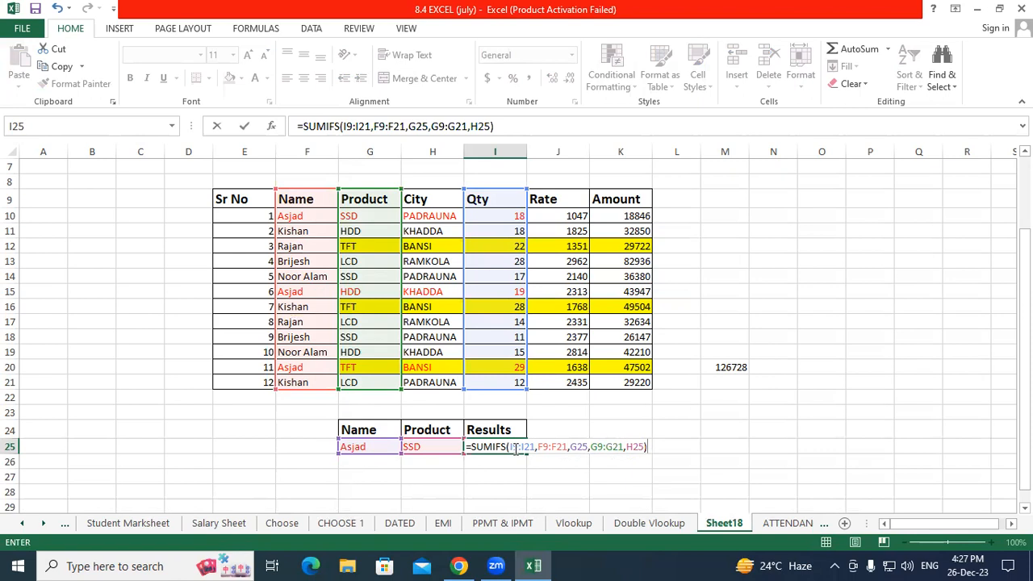
pyautogui.press('Return')
# Check the criteria and result in row 25 against the first record's quantity, and examine the sixth record's name, product and quantity
pyautogui.click(403, 473)
pyautogui.click(377, 445)
pyautogui.click(408, 445)
pyautogui.click(489, 447)
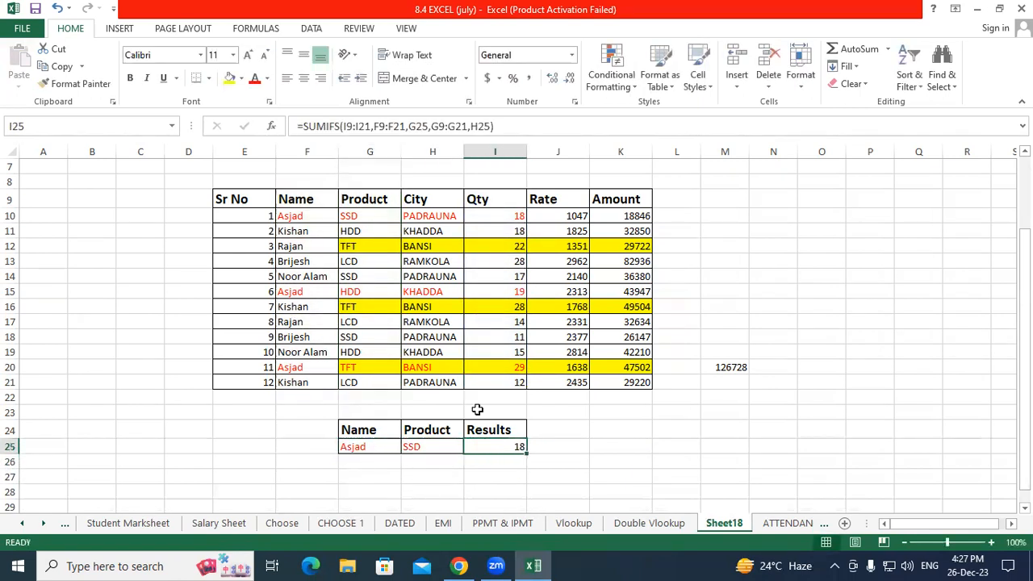
pyautogui.click(493, 216)
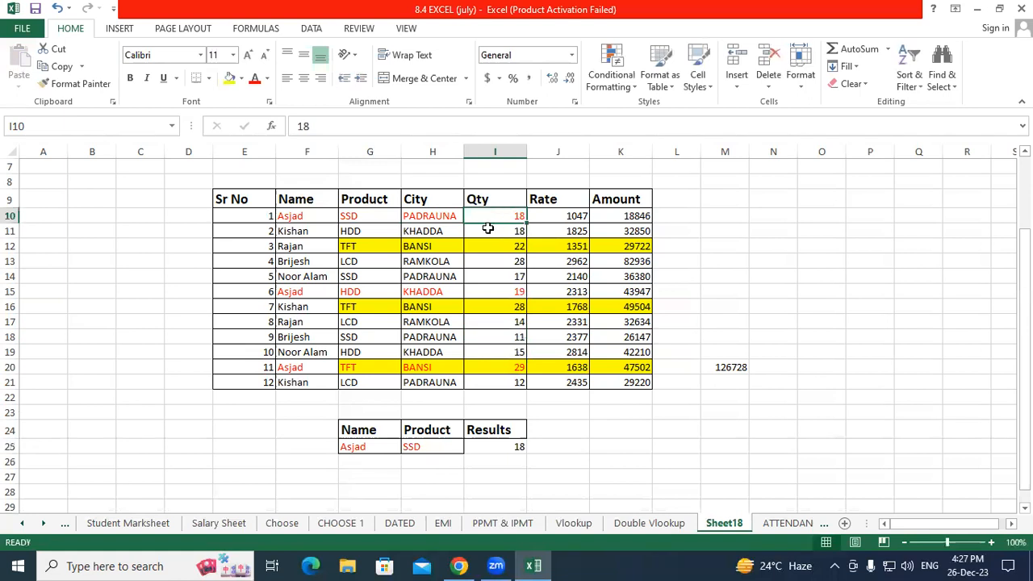
pyautogui.click(307, 292)
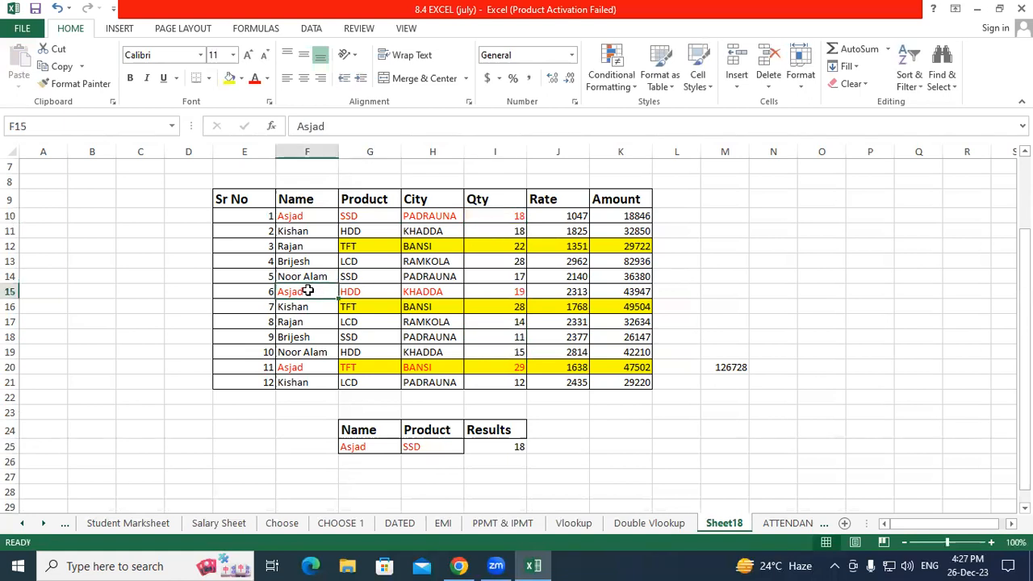
pyautogui.click(390, 292)
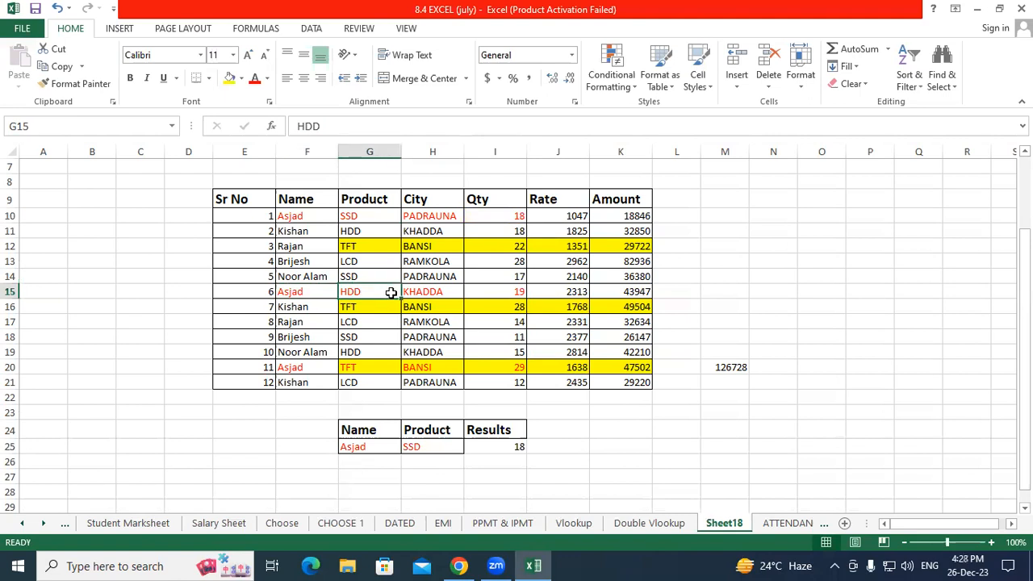
pyautogui.click(483, 292)
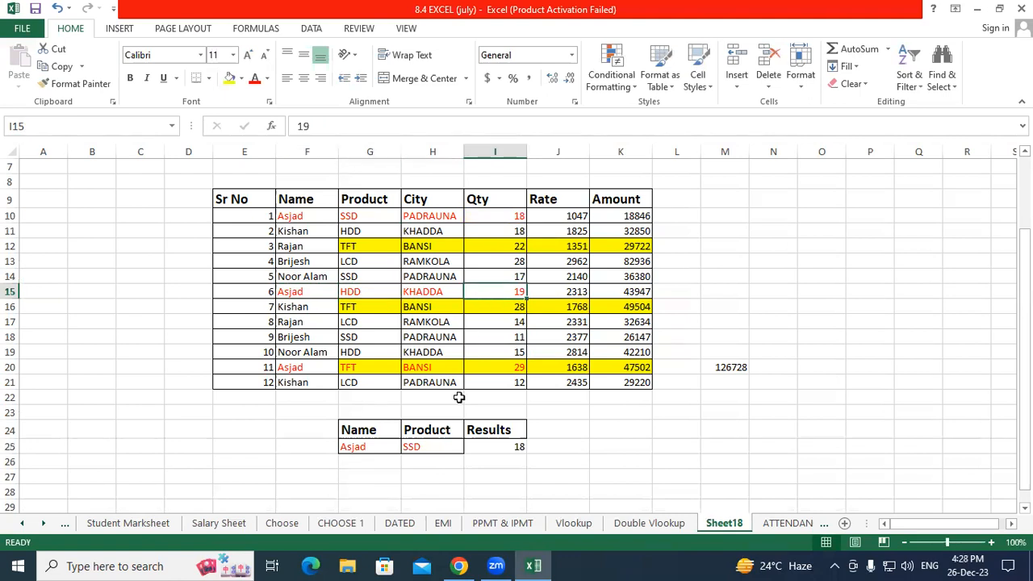
# Change the product criterion in H25 to HDD to test the SUMIFS formula
pyautogui.click(437, 449)
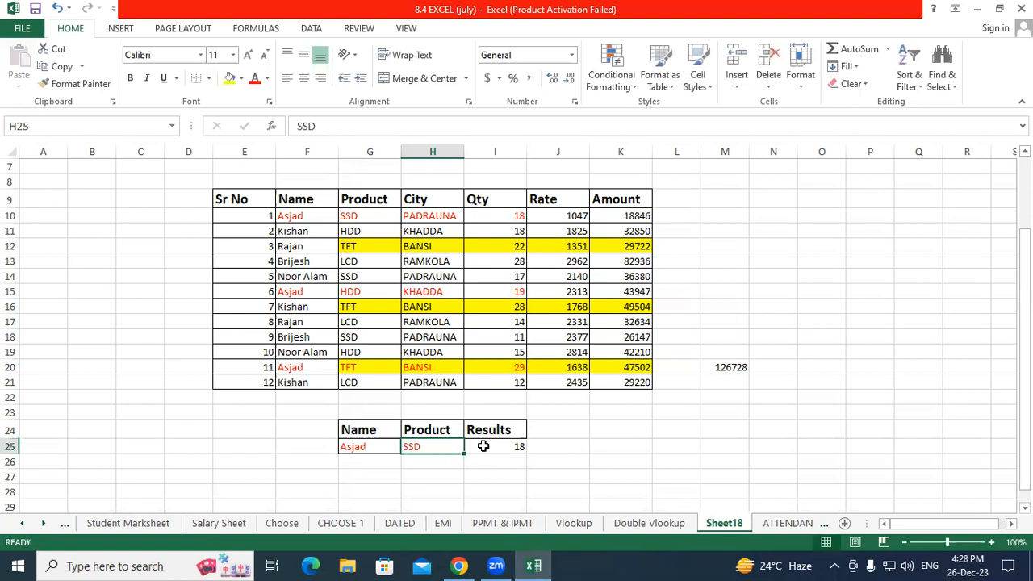
pyautogui.write('HDD')
pyautogui.press('Return')
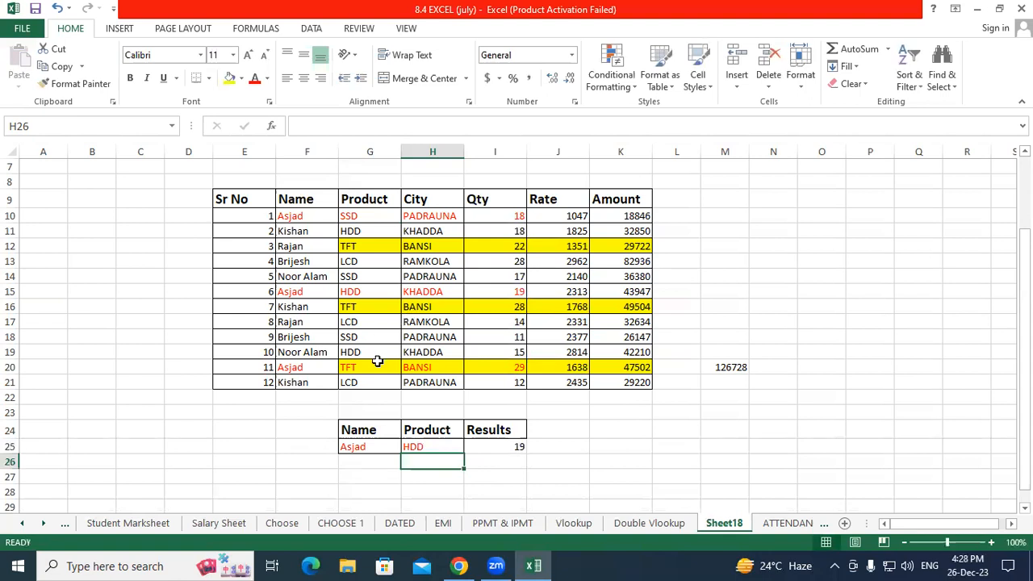
pyautogui.moveTo(358, 446); pyautogui.dragTo(416, 449)
pyautogui.click(510, 478)
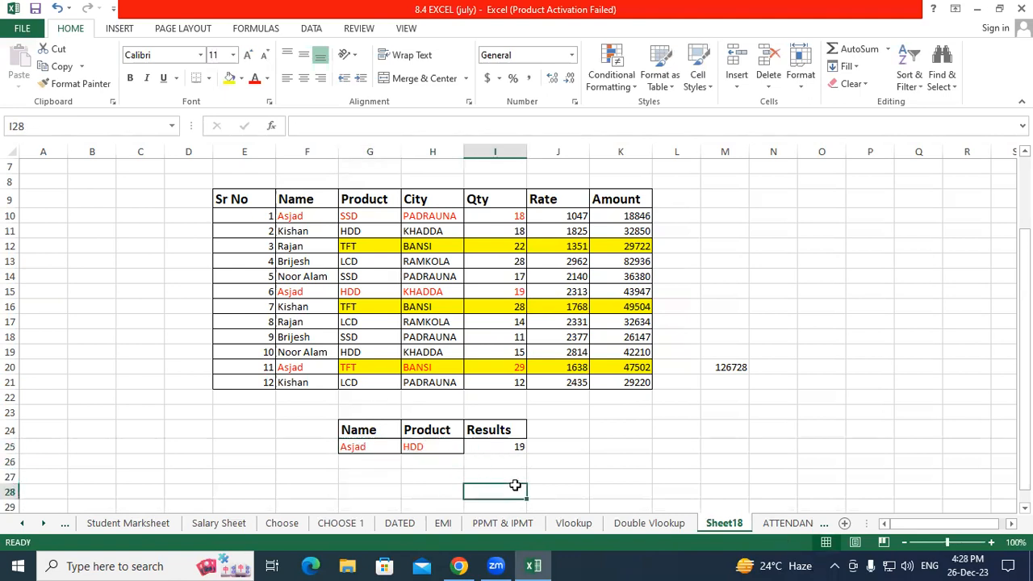
# Change the product criterion in H25 to TFT and check the formula's result in I25
pyautogui.click(424, 450)
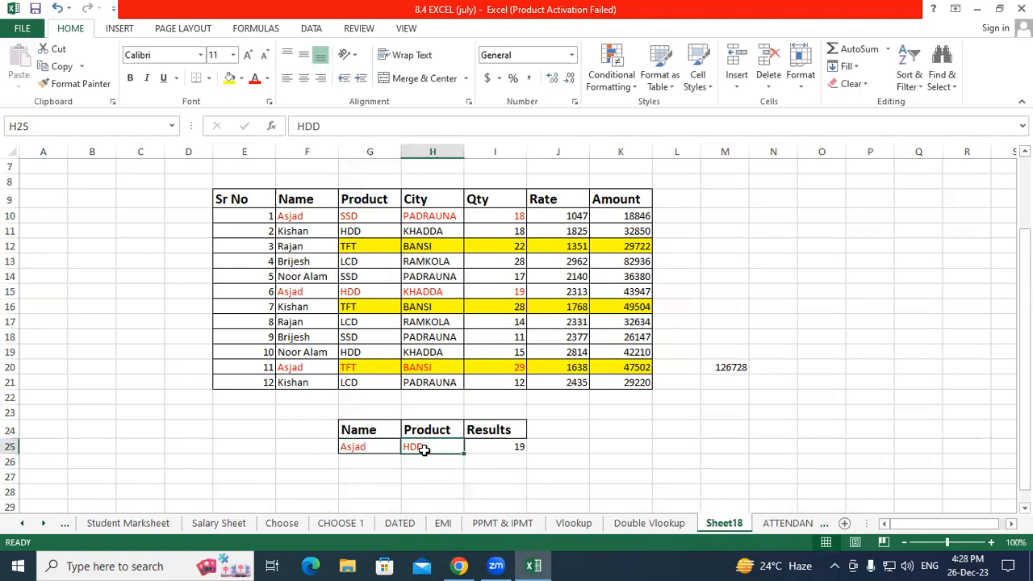
pyautogui.write('TD')
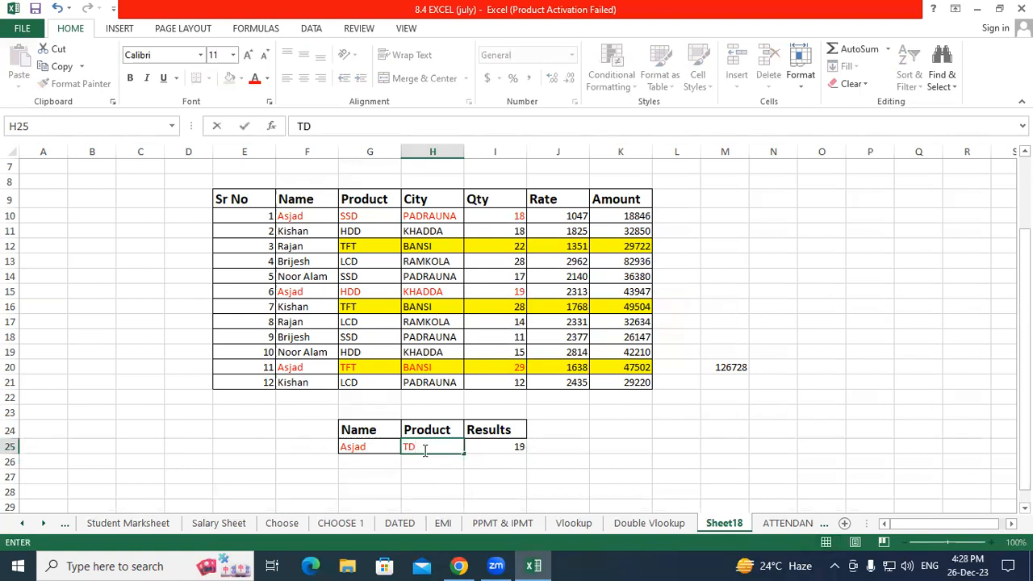
pyautogui.write('T')
pyautogui.press('Return')
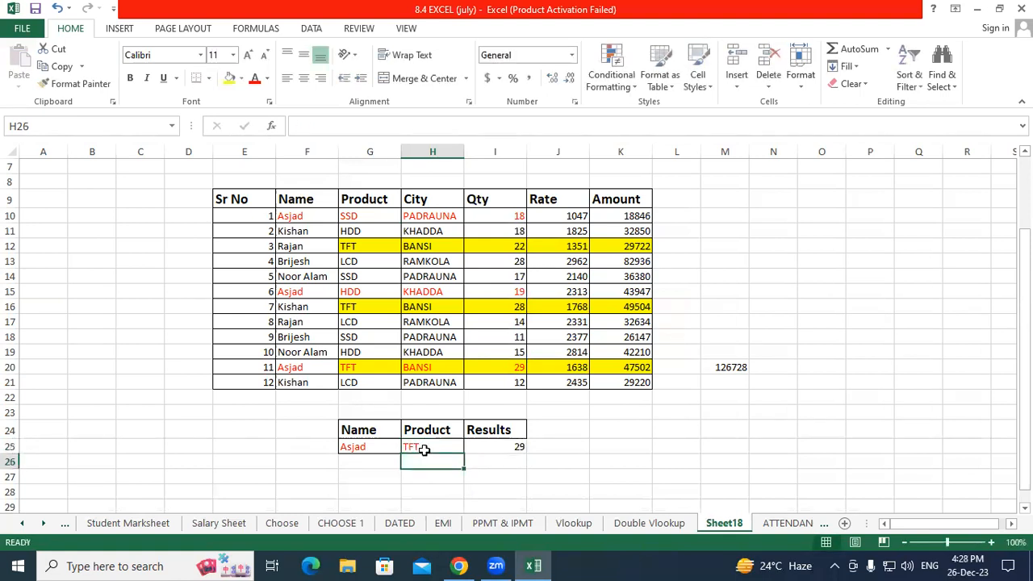
pyautogui.click(472, 445)
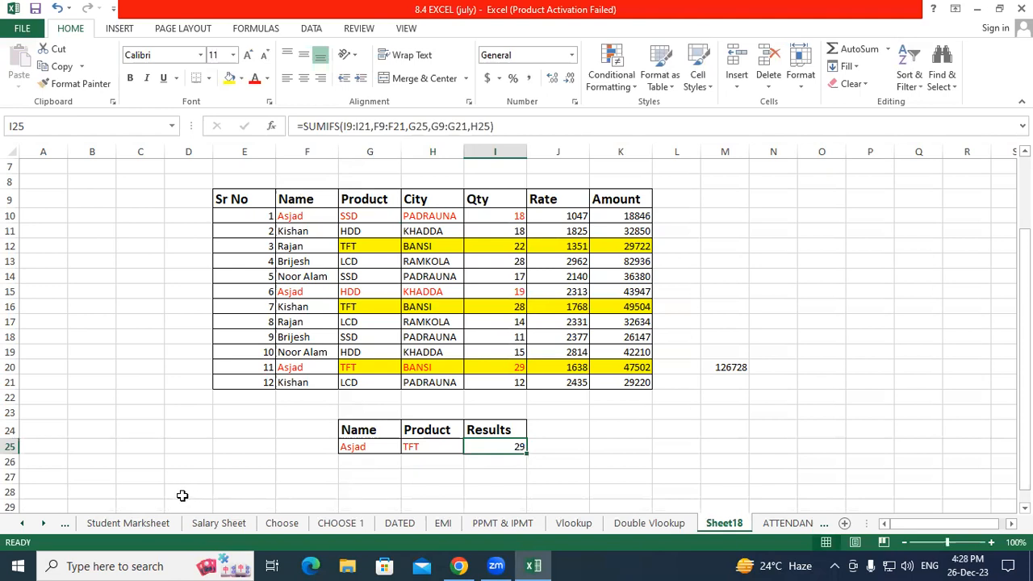
# Change the sixth record's product in G15 to SSD
pyautogui.click(357, 293)
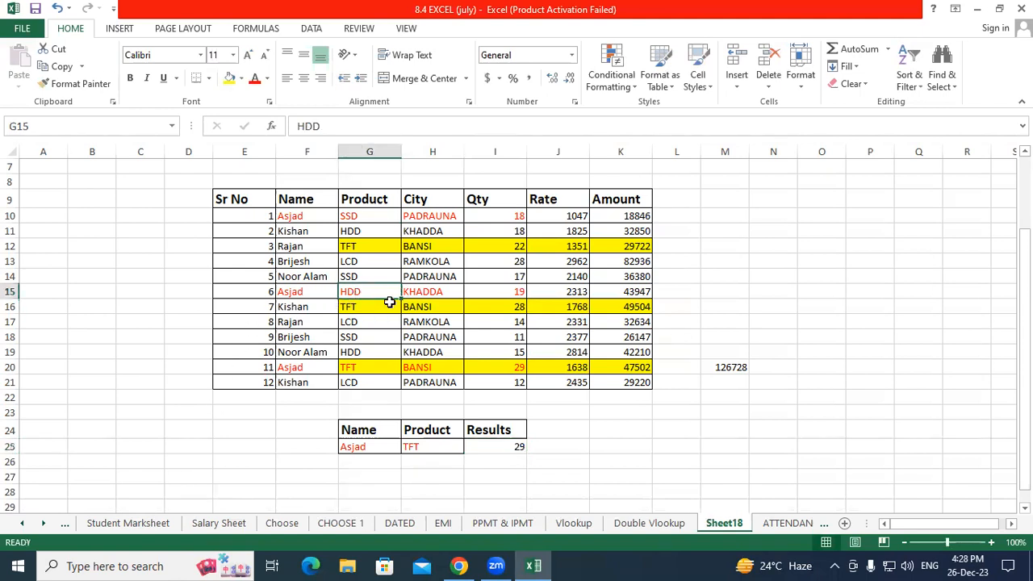
pyautogui.write('SSD')
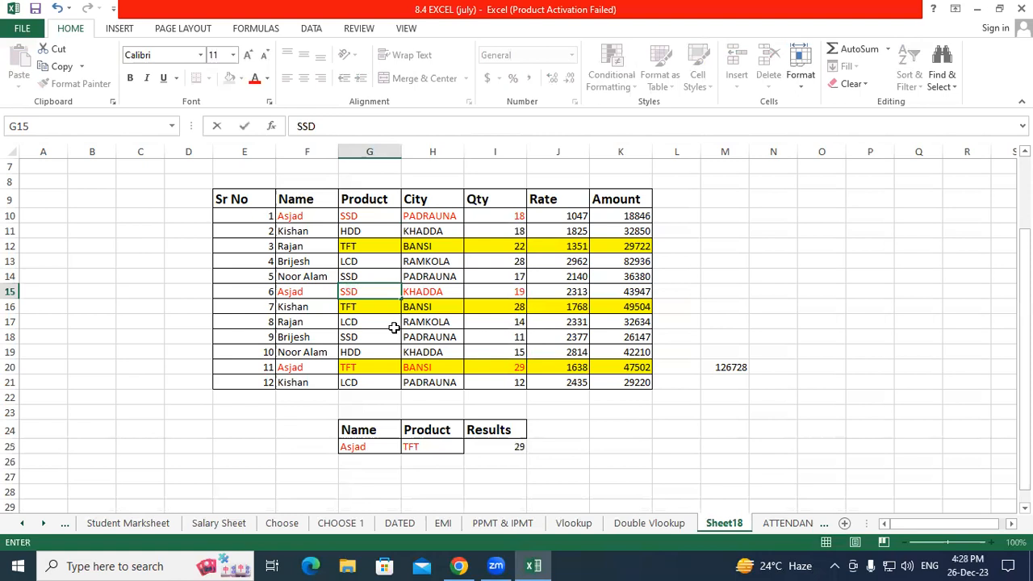
pyautogui.click(394, 326)
# Set the product criterion in H25 to SSD and check the total against the first and sixth records' quantities
pyautogui.click(417, 444)
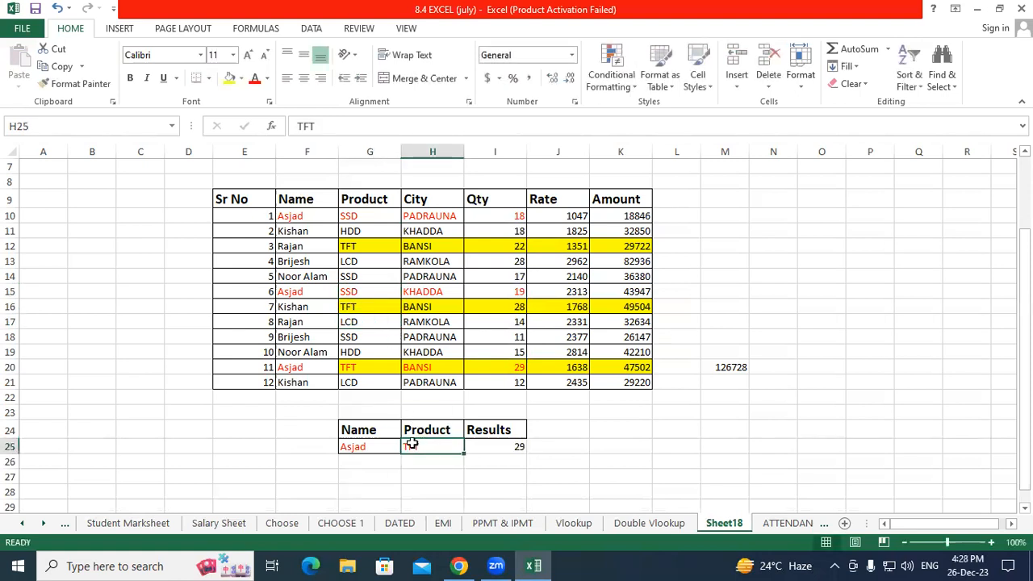
pyautogui.write('S')
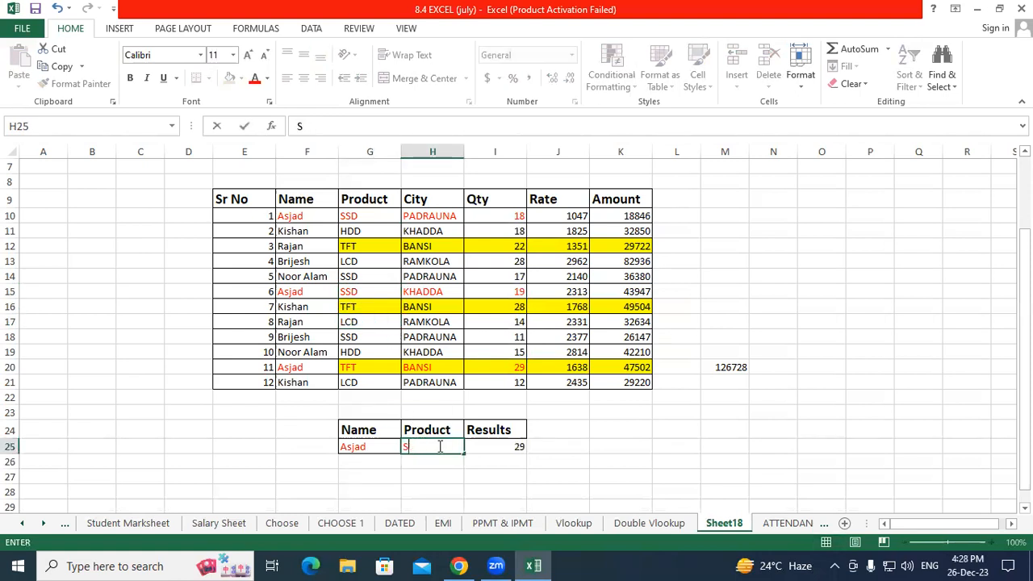
pyautogui.write('SD')
pyautogui.click(505, 485)
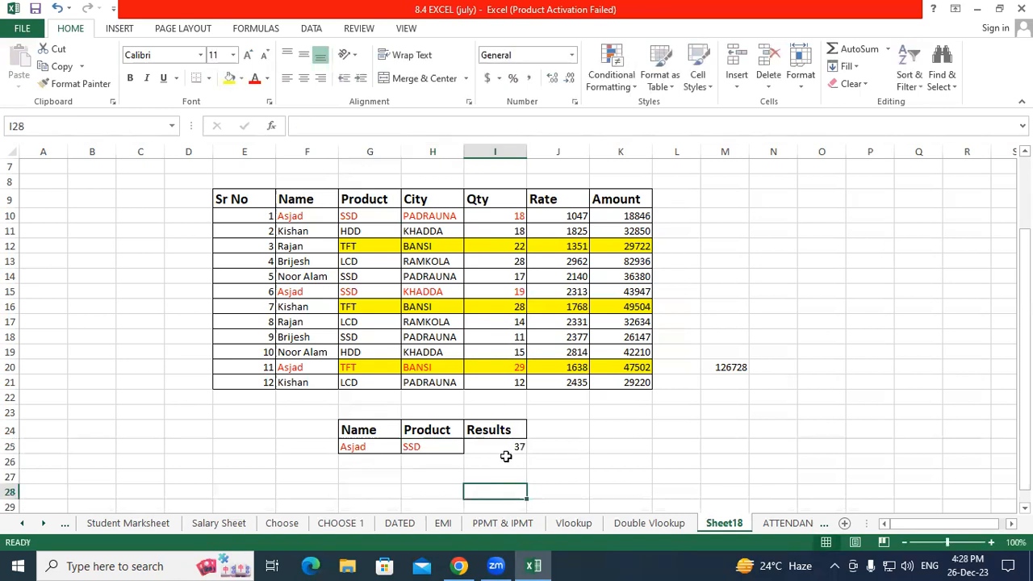
pyautogui.click(503, 448)
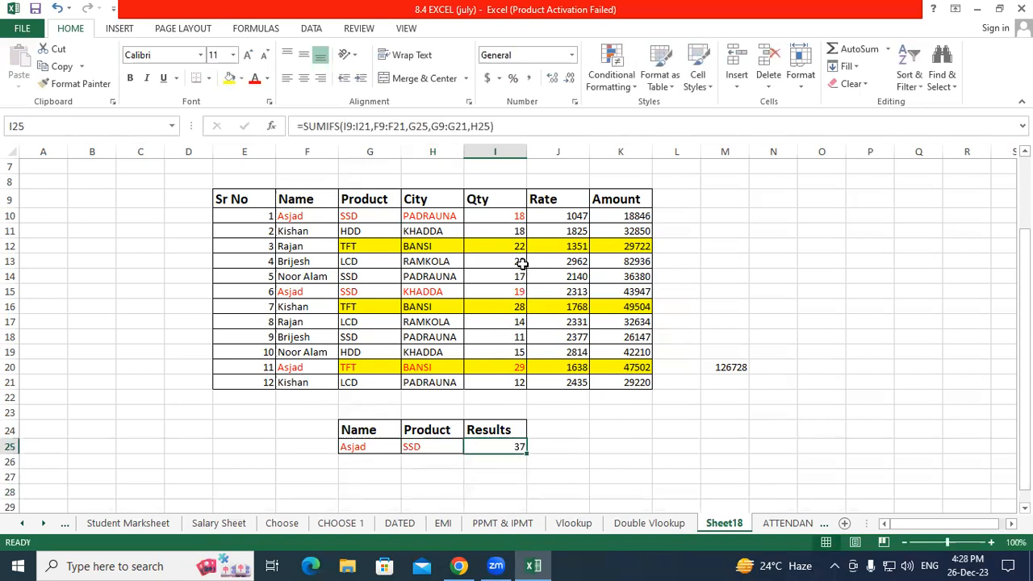
pyautogui.click(507, 214)
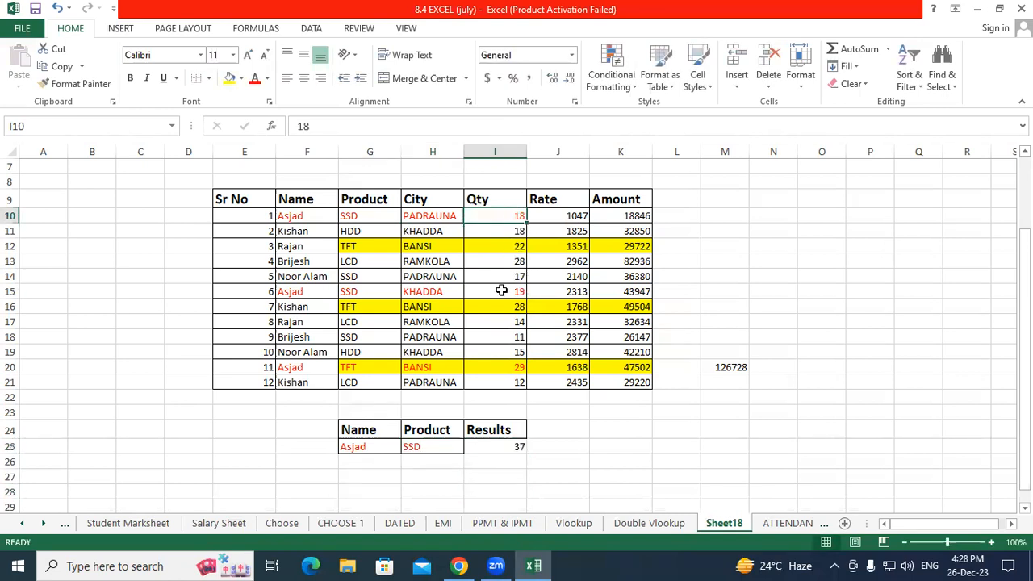
pyautogui.moveTo(508, 213); pyautogui.dragTo(512, 292)
pyautogui.click(493, 446)
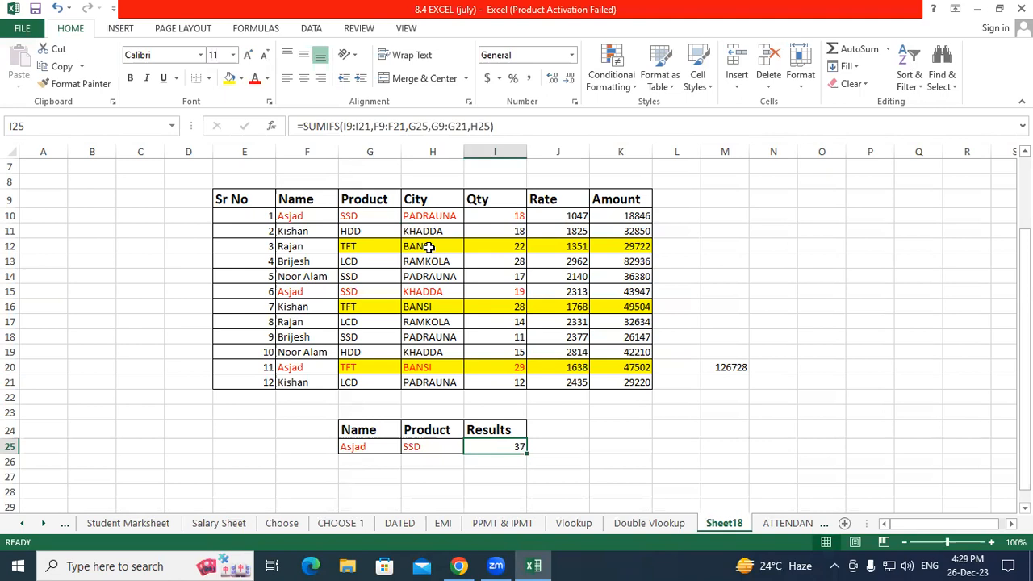
# Copy the Name and Product criteria block G24:H25 to G27:H28 for a second SUMIFS example
pyautogui.moveTo(335, 216); pyautogui.dragTo(414, 216)
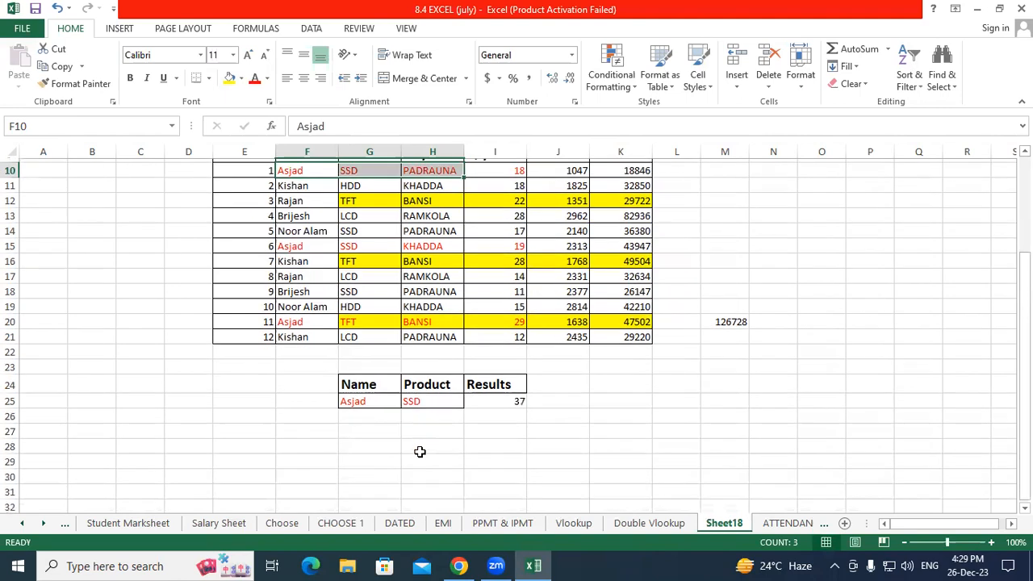
pyautogui.scroll(-2, 422, 448)
pyautogui.moveTo(369, 334); pyautogui.dragTo(427, 370)
pyautogui.moveTo(404, 379); pyautogui.dragTo(392, 417)
pyautogui.click(479, 385)
pyautogui.scroll(1, 477, 381)
pyautogui.scroll(3, 476, 381)
pyautogui.moveTo(415, 246); pyautogui.dragTo(507, 494)
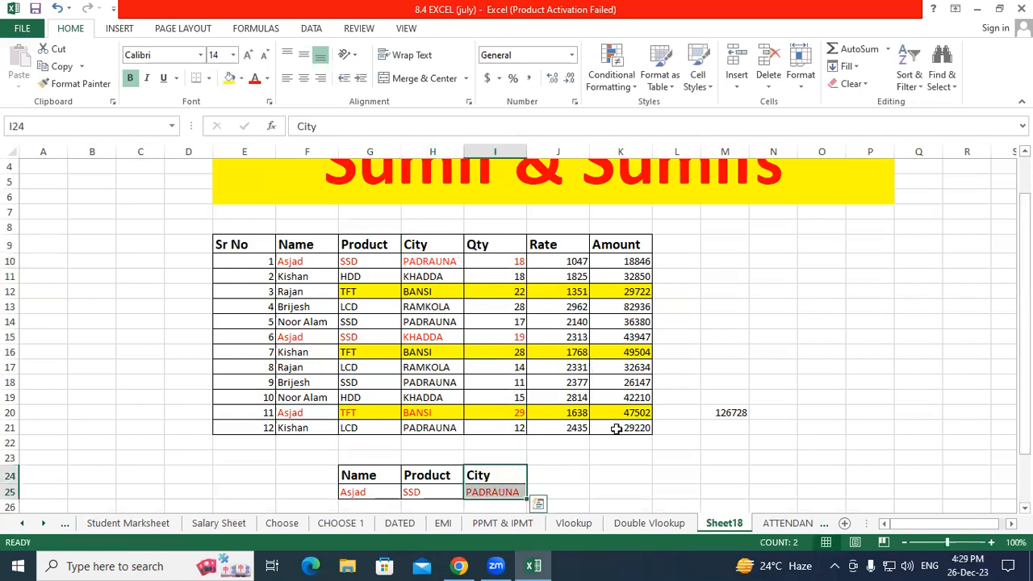
pyautogui.scroll(-2, 594, 380)
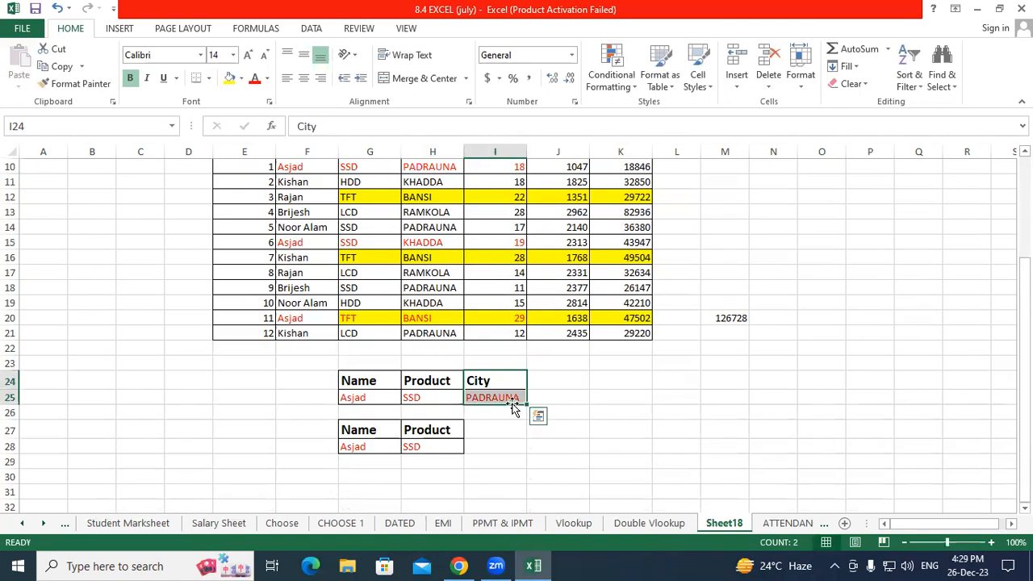
pyautogui.hotkey('ctrl', 'z')
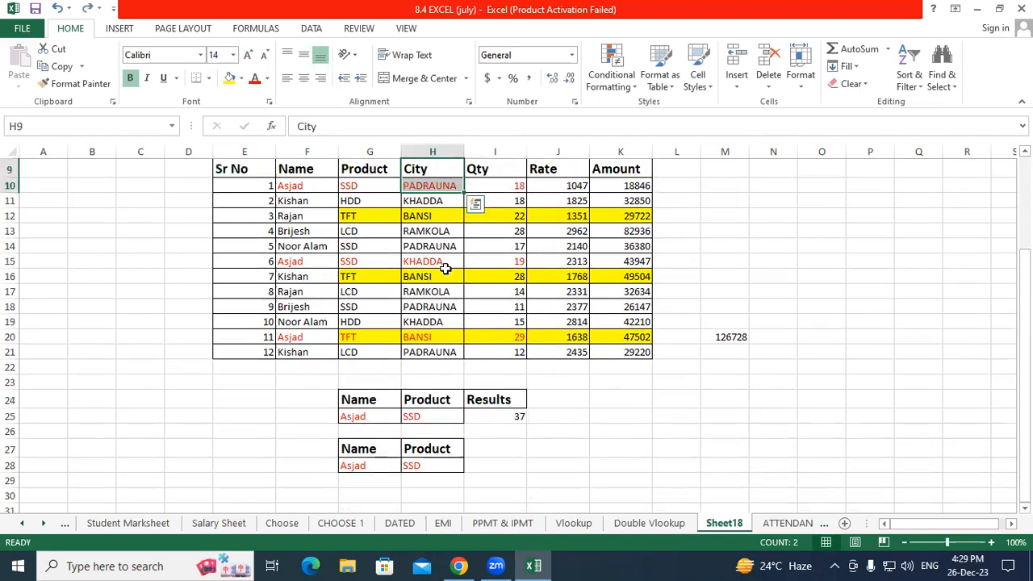
# Move the City heading and first record's city from H9:H10 to I27:I28, and copy the Results heading from I24 to J27
pyautogui.moveTo(436, 197); pyautogui.dragTo(495, 467)
pyautogui.click(538, 436)
pyautogui.click(512, 406)
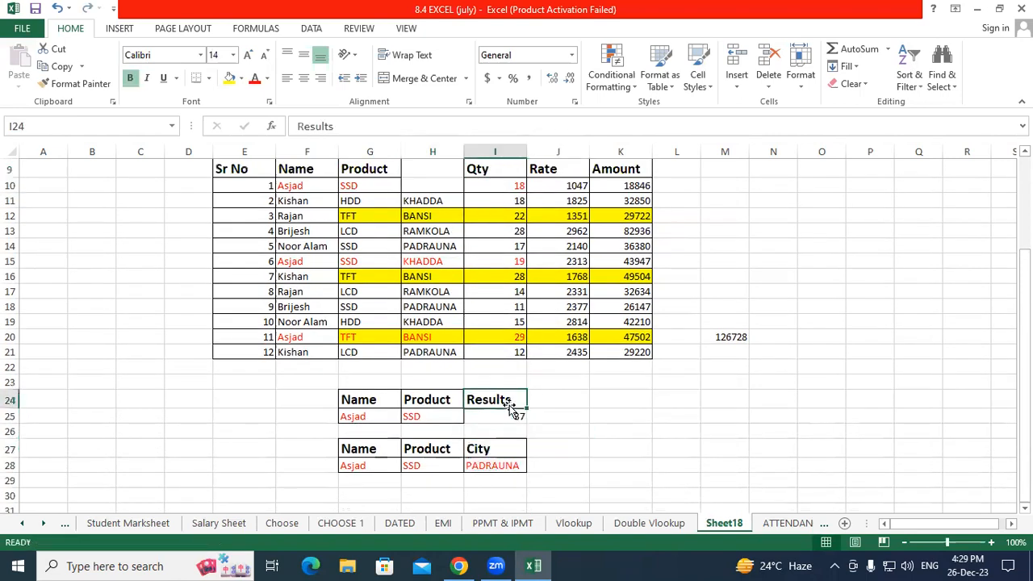
pyautogui.moveTo(516, 409); pyautogui.dragTo(565, 452)
pyautogui.click(676, 442)
pyautogui.scroll(-3, 676, 442)
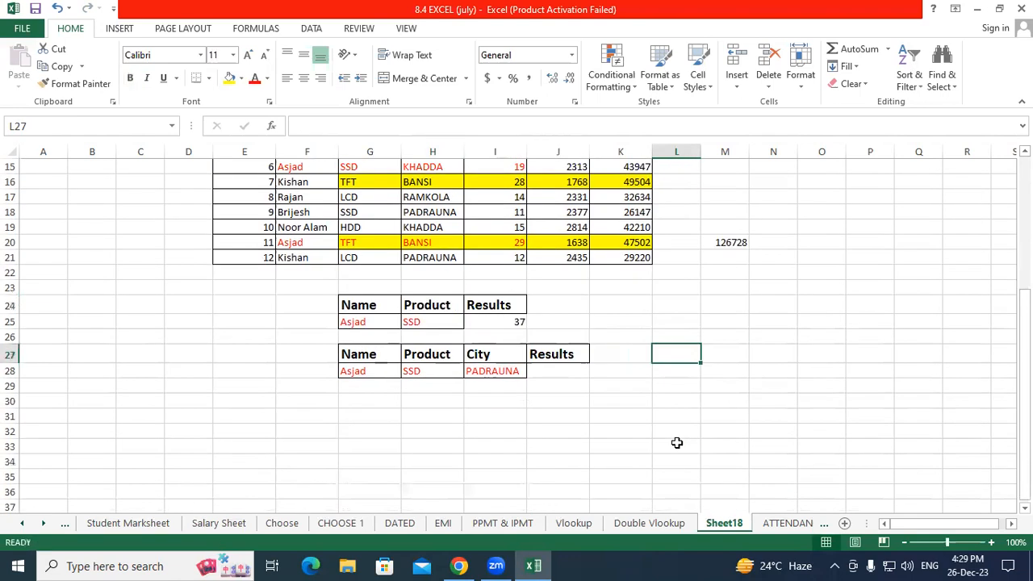
pyautogui.moveTo(363, 307); pyautogui.dragTo(473, 322)
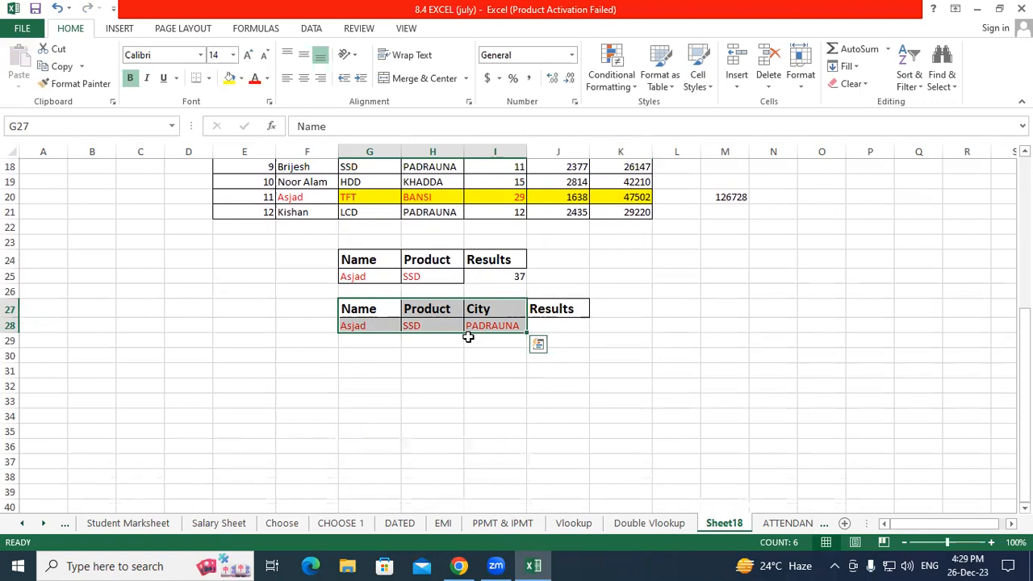
pyautogui.click(546, 321)
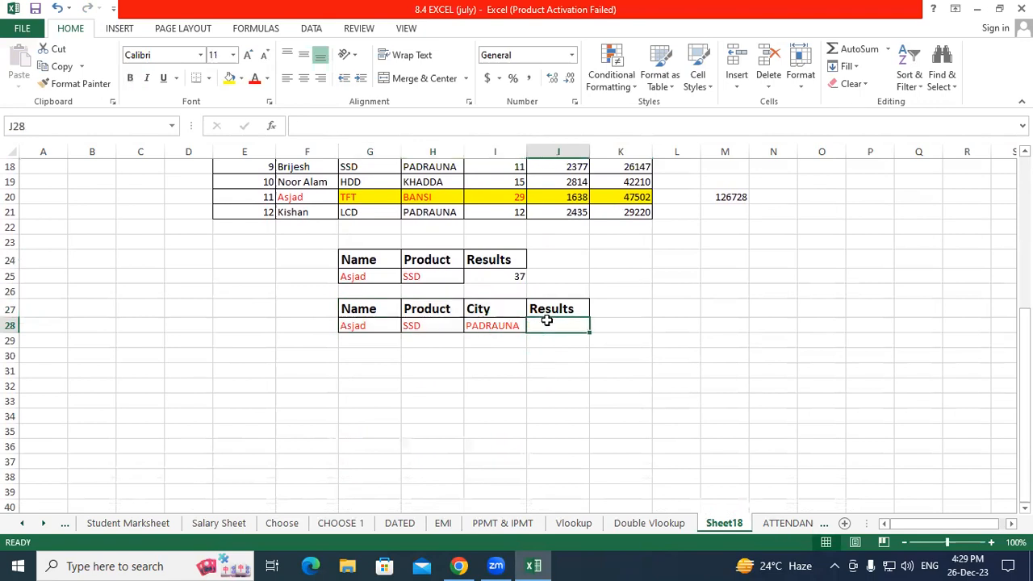
pyautogui.write('=sumifs')
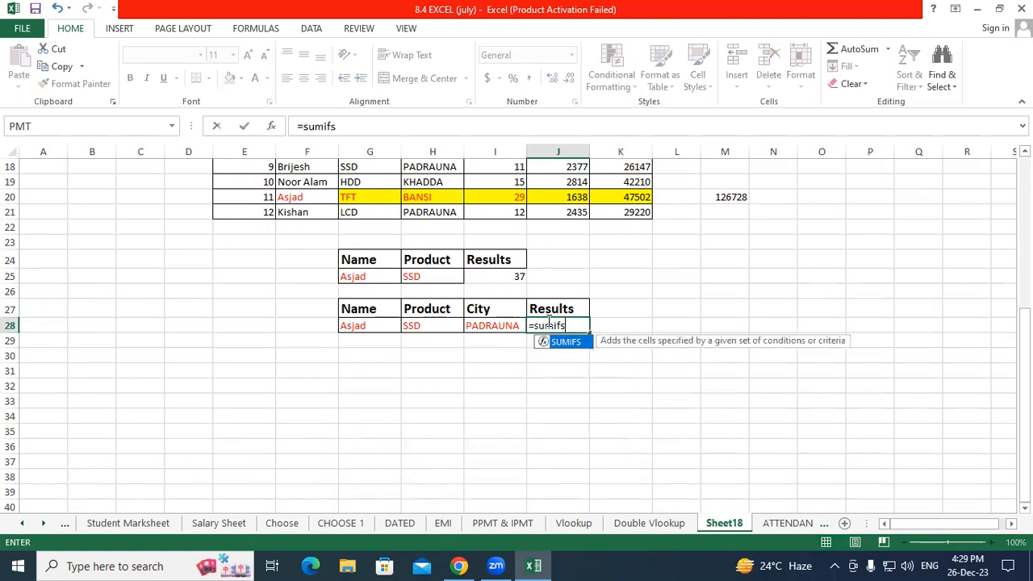
pyautogui.press('Tab')
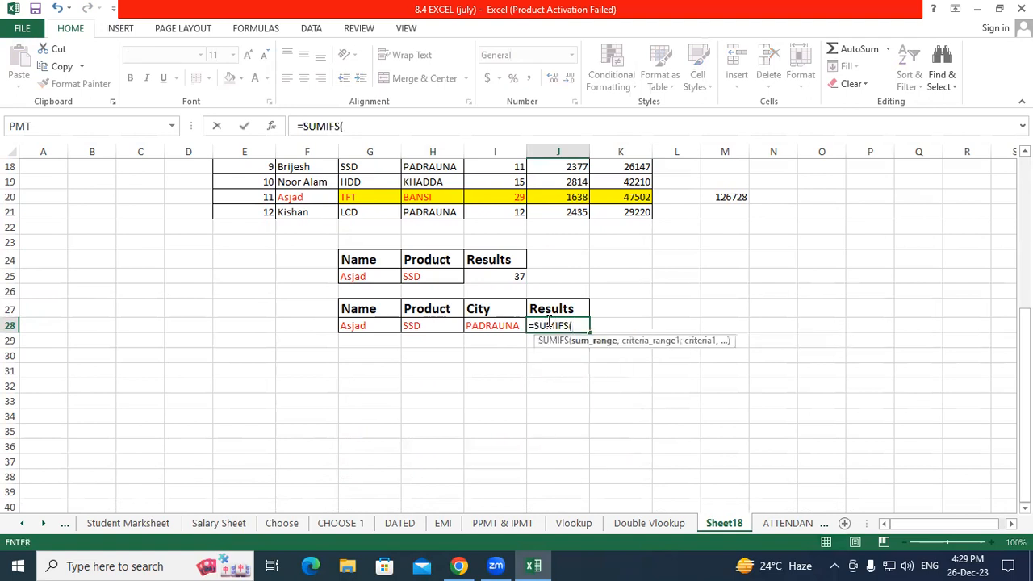
pyautogui.scroll(3, 548, 321)
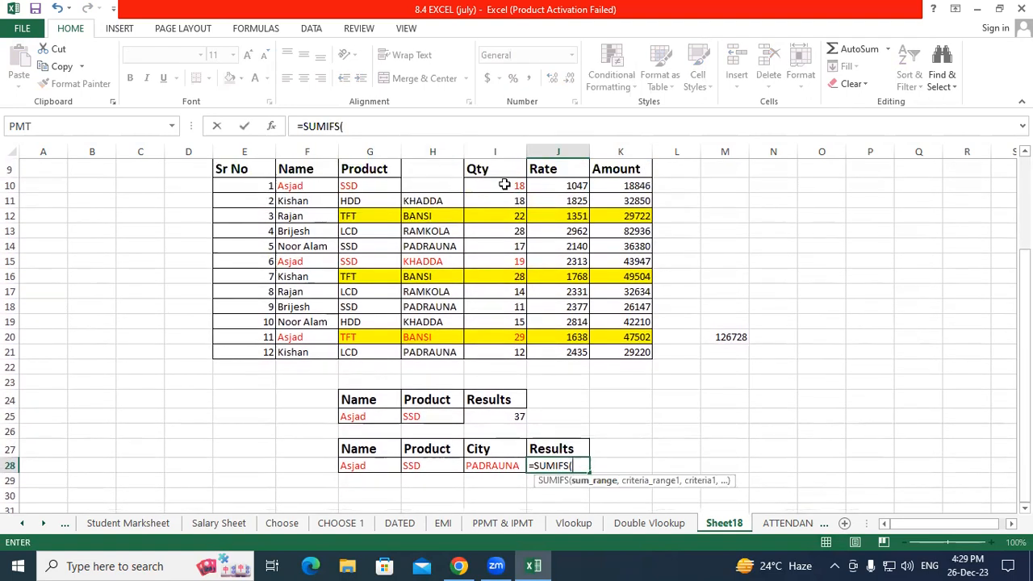
pyautogui.moveTo(505, 171); pyautogui.dragTo(511, 349)
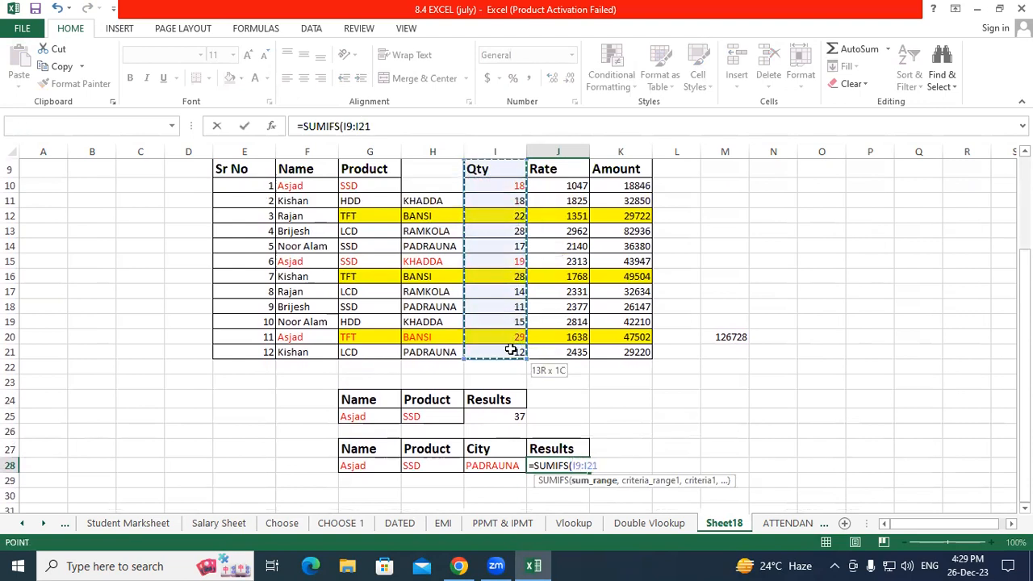
pyautogui.press('Escape')
# Copy the City heading and first record's city from I27:I28 back to H9:H10 in the data table
pyautogui.moveTo(495, 446); pyautogui.dragTo(436, 165)
pyautogui.click(514, 338)
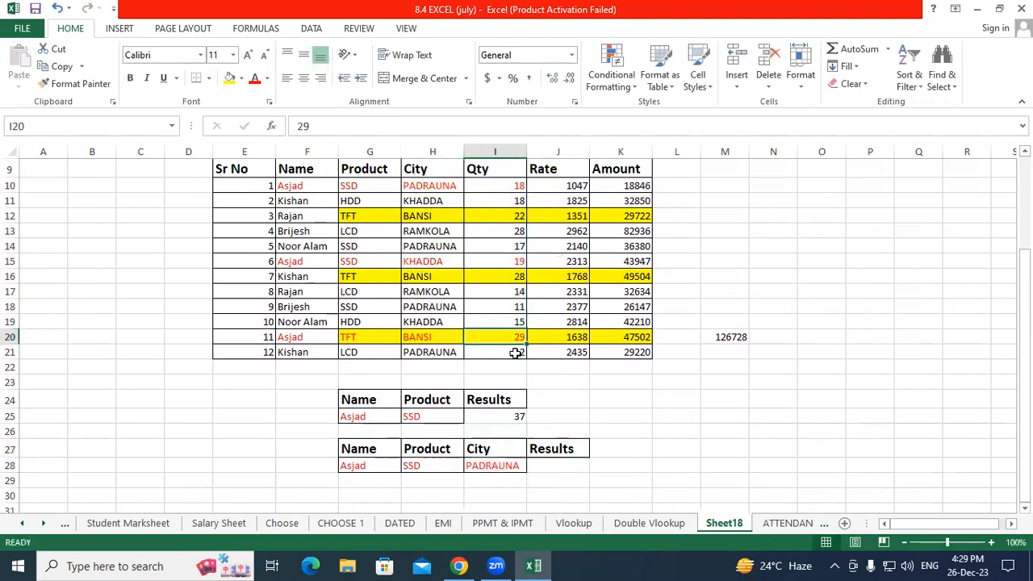
# Start a SUMIFS formula in J28 with sum range I9:I21 and the name range F9:F21 matched to G28
pyautogui.click(550, 462)
pyautogui.write('=')
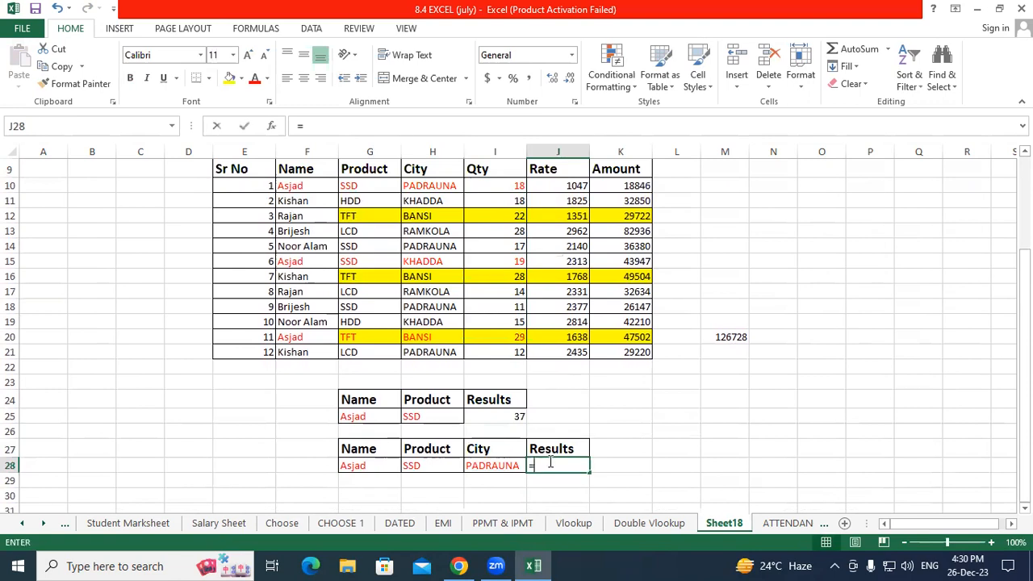
pyautogui.write('sumif')
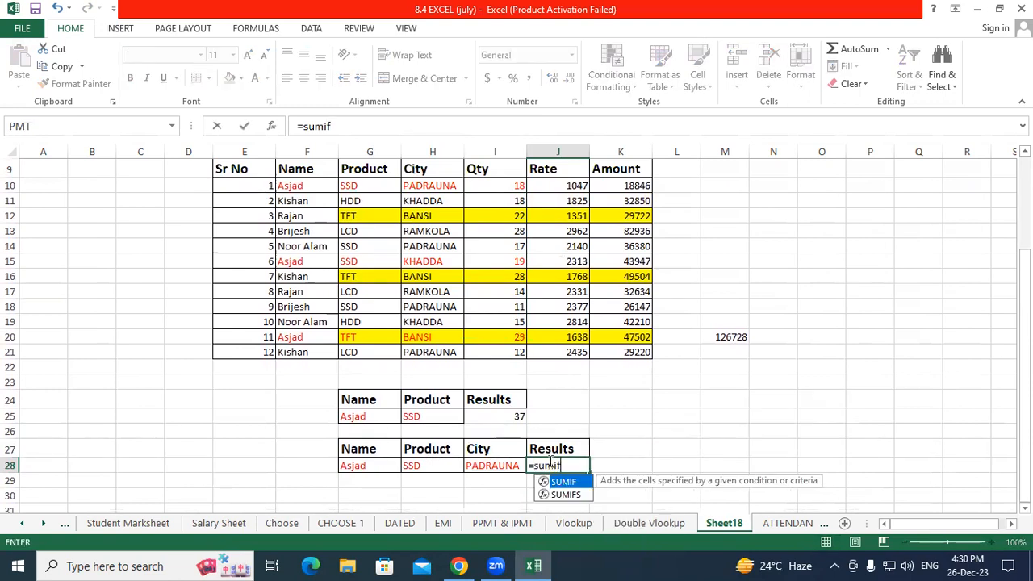
pyautogui.write('s')
pyautogui.press('Tab')
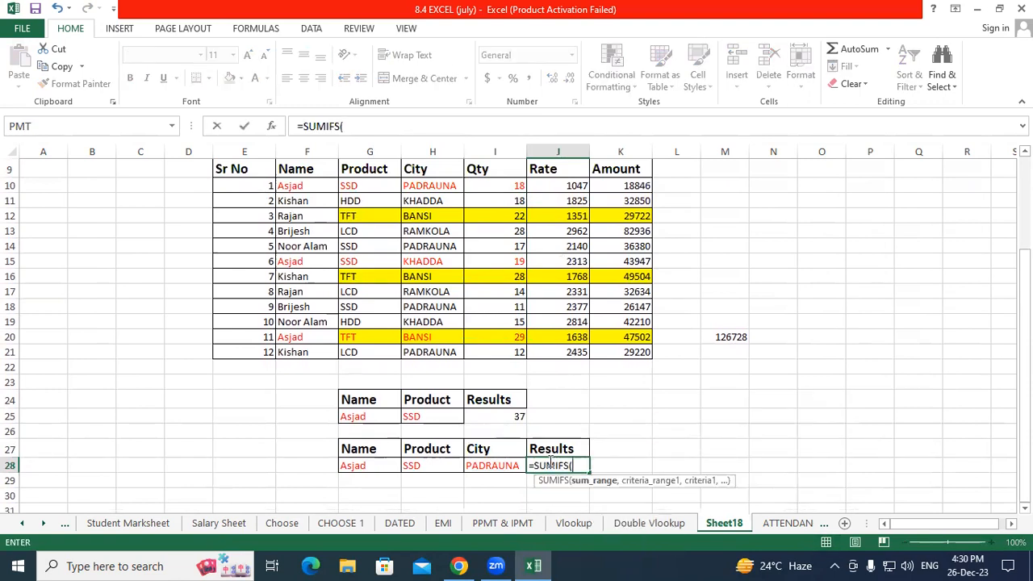
pyautogui.moveTo(507, 172); pyautogui.dragTo(500, 350)
pyautogui.write(',')
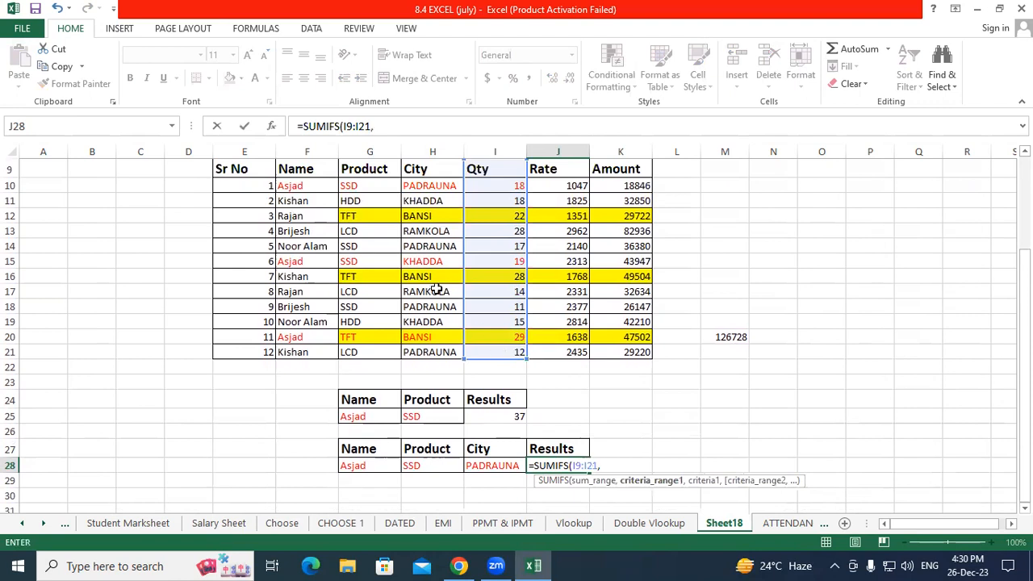
pyautogui.moveTo(320, 171); pyautogui.dragTo(295, 350)
pyautogui.write(',')
pyautogui.click(350, 466)
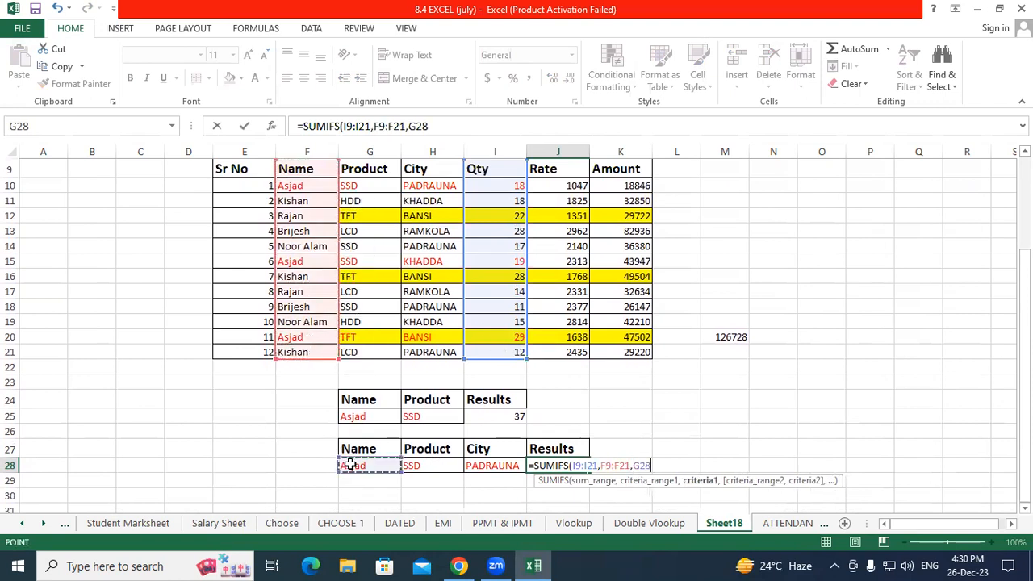
pyautogui.write(',')
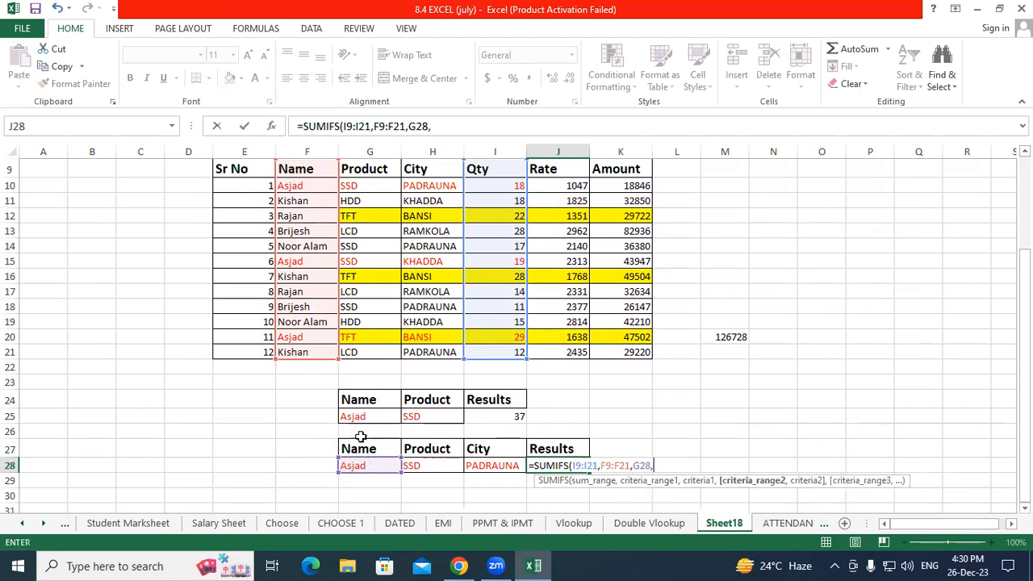
# Complete the J28 SUMIFS formula with product range G9:G21 matched to H28 and city range H9:H21 matched to I28
pyautogui.moveTo(375, 178); pyautogui.dragTo(371, 353)
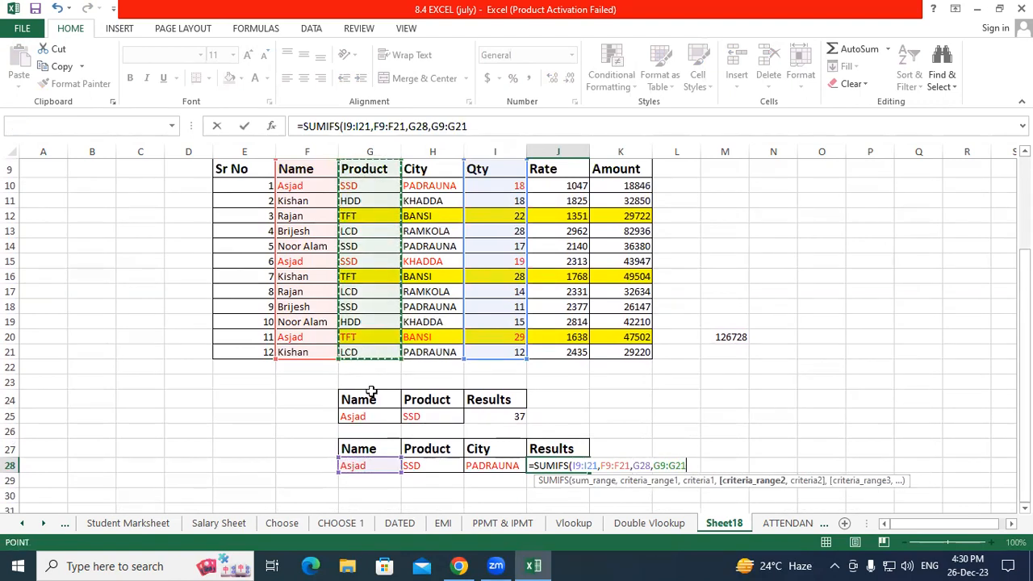
pyautogui.write(',')
pyautogui.click(412, 466)
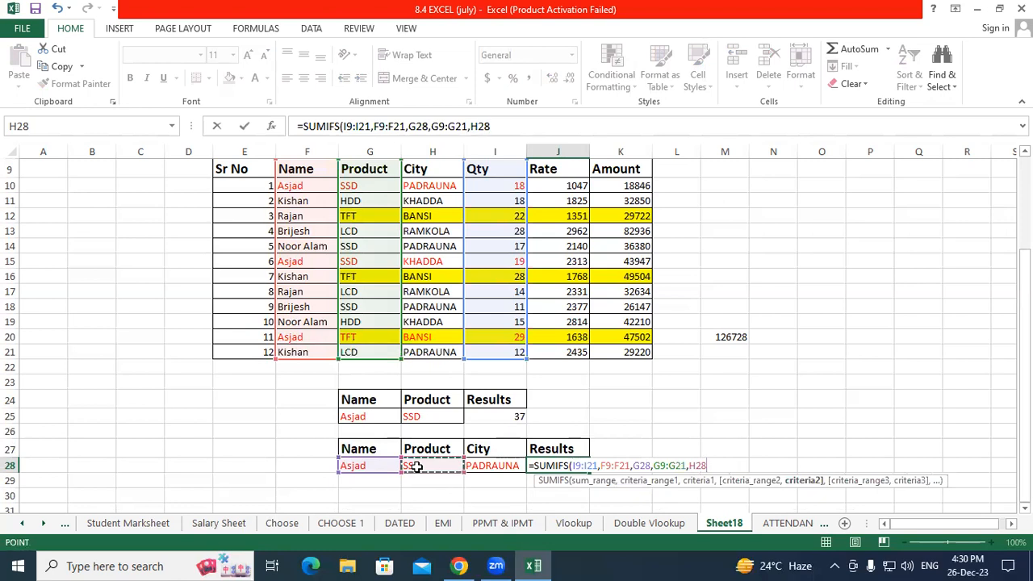
pyautogui.write(',')
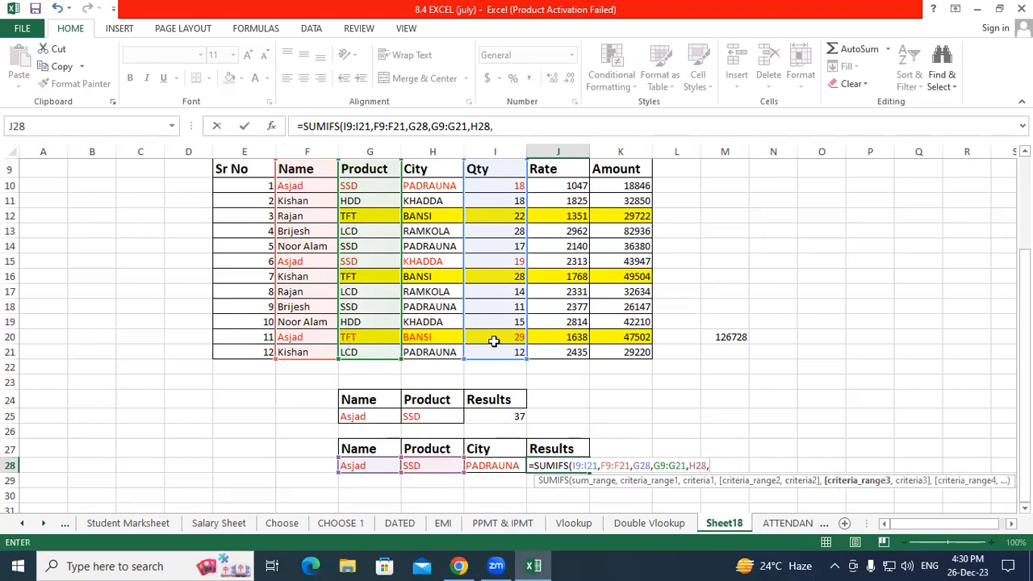
pyautogui.moveTo(432, 181); pyautogui.dragTo(428, 353)
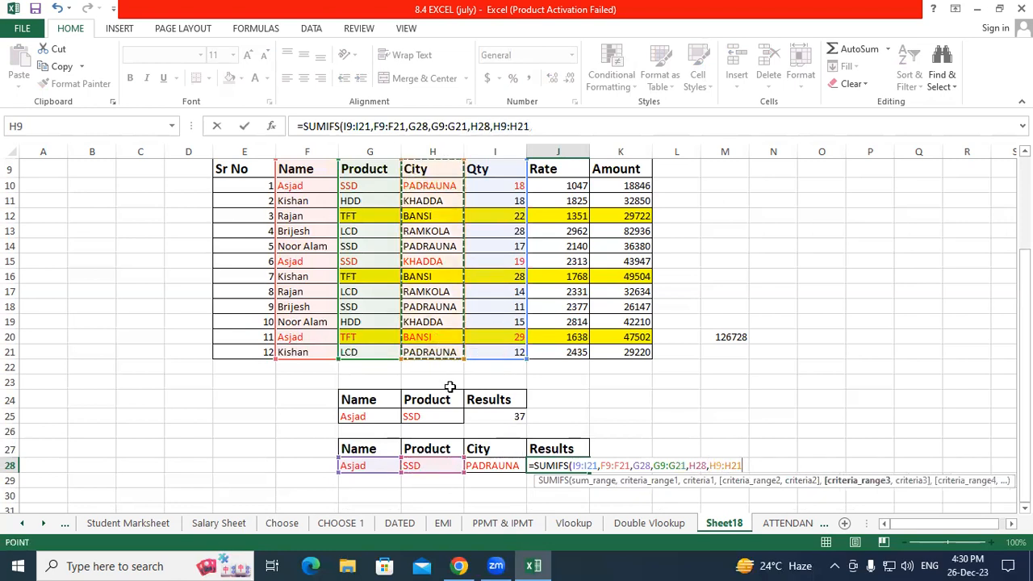
pyautogui.write(',')
pyautogui.click(485, 464)
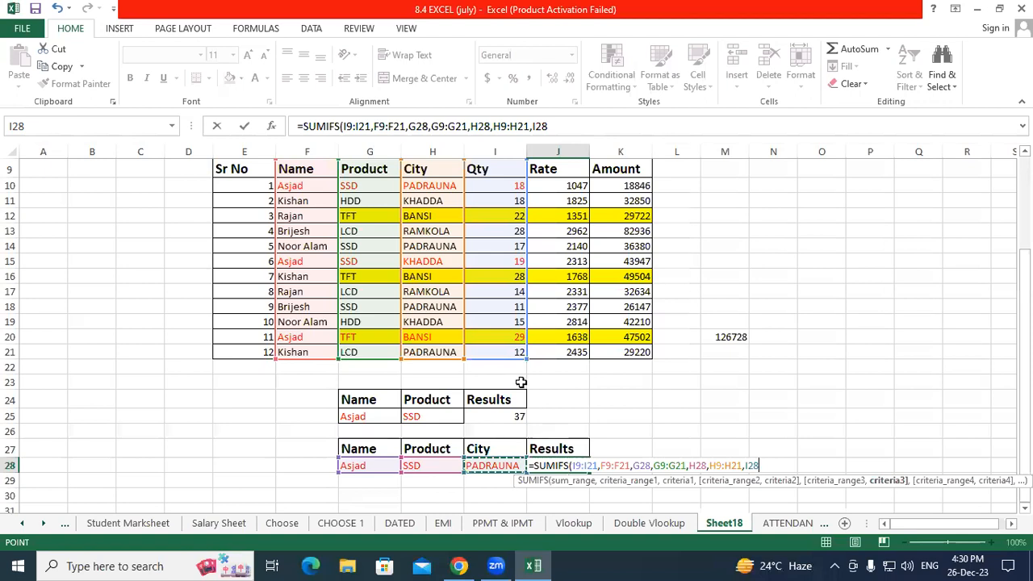
pyautogui.write(')')
pyautogui.press('Return')
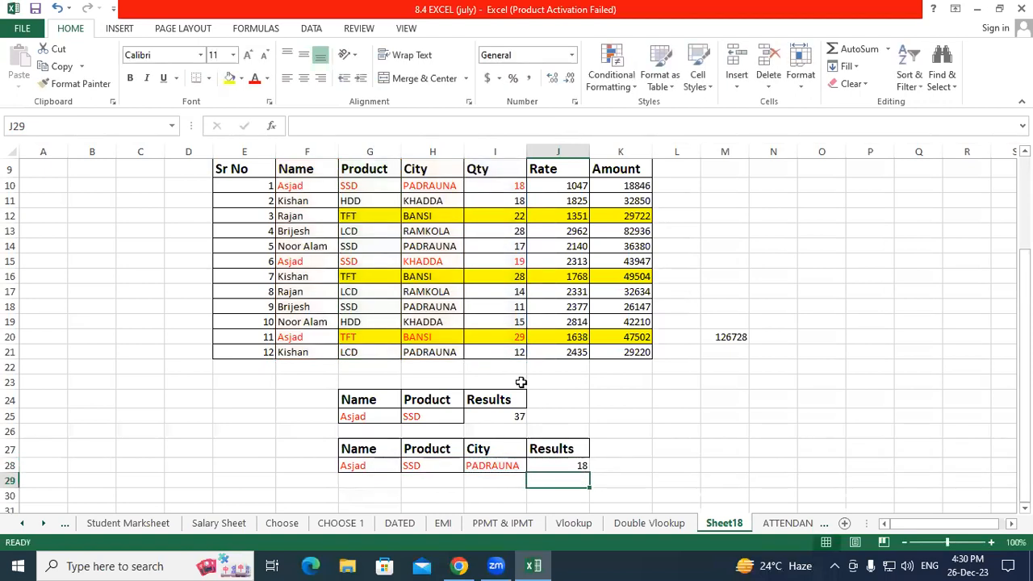
pyautogui.click(560, 464)
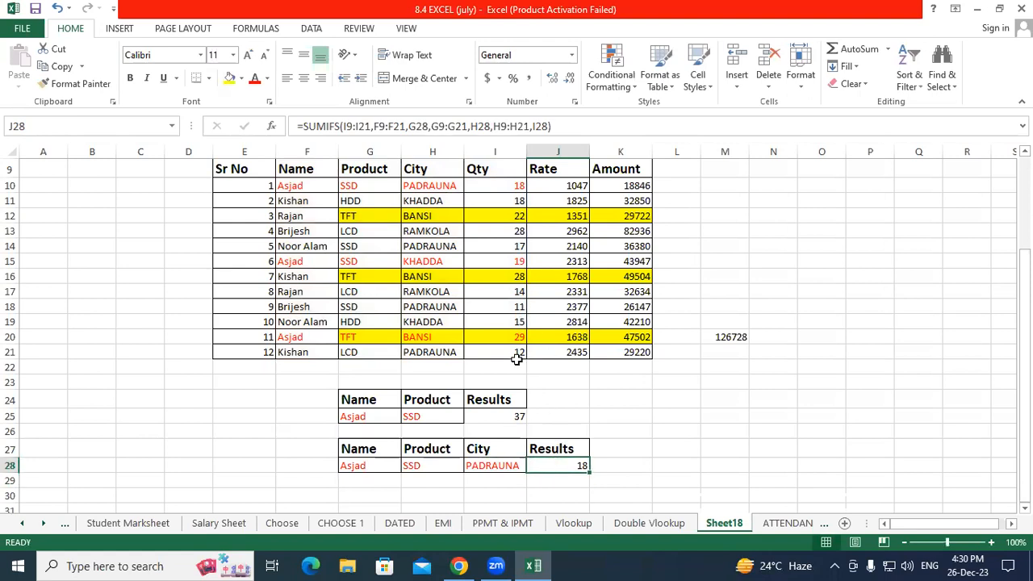
# Change the city criterion in I28 to KHADDA by copying it from H15
pyautogui.click(450, 261)
pyautogui.hotkey('ctrl', 'c')
pyautogui.click(491, 466)
pyautogui.press('Return')
pyautogui.click(551, 478)
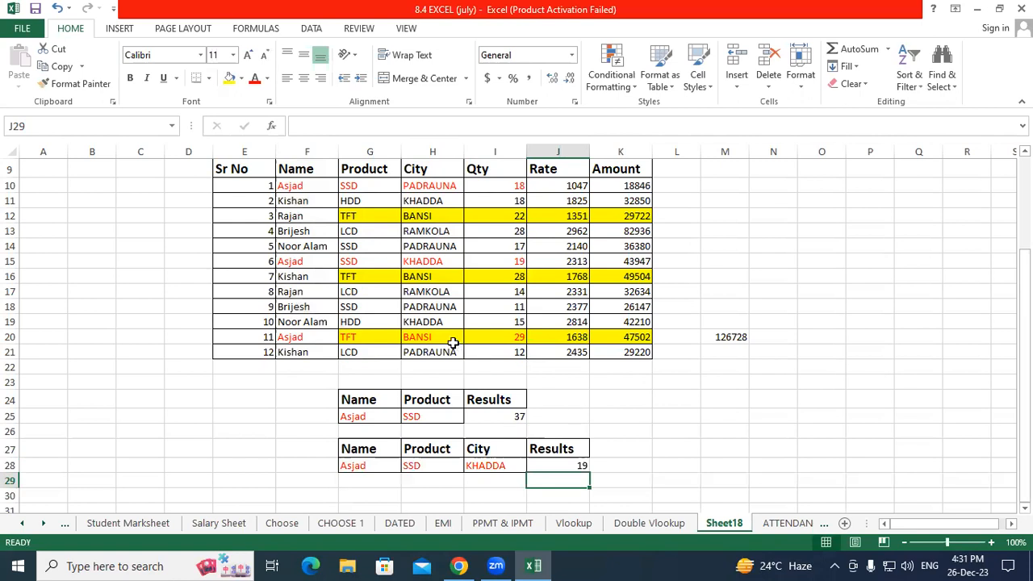
# Review the names, products and cities of the first, sixth and eleventh records, and the whole name list in F10:F21
pyautogui.scroll(2, 452, 343)
pyautogui.moveTo(245, 260); pyautogui.dragTo(616, 448)
pyautogui.click(301, 276)
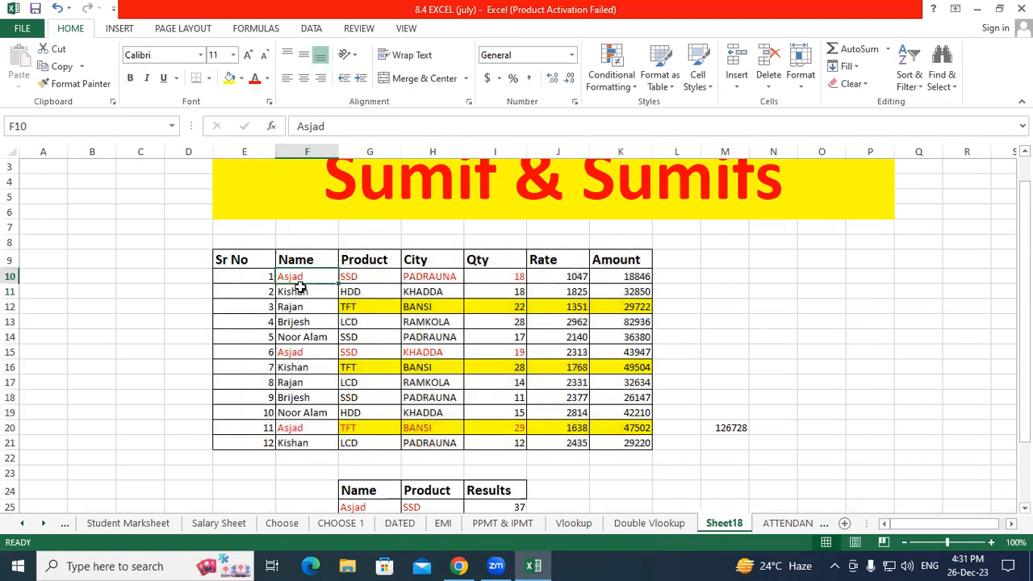
pyautogui.click(289, 356)
pyautogui.click(292, 426)
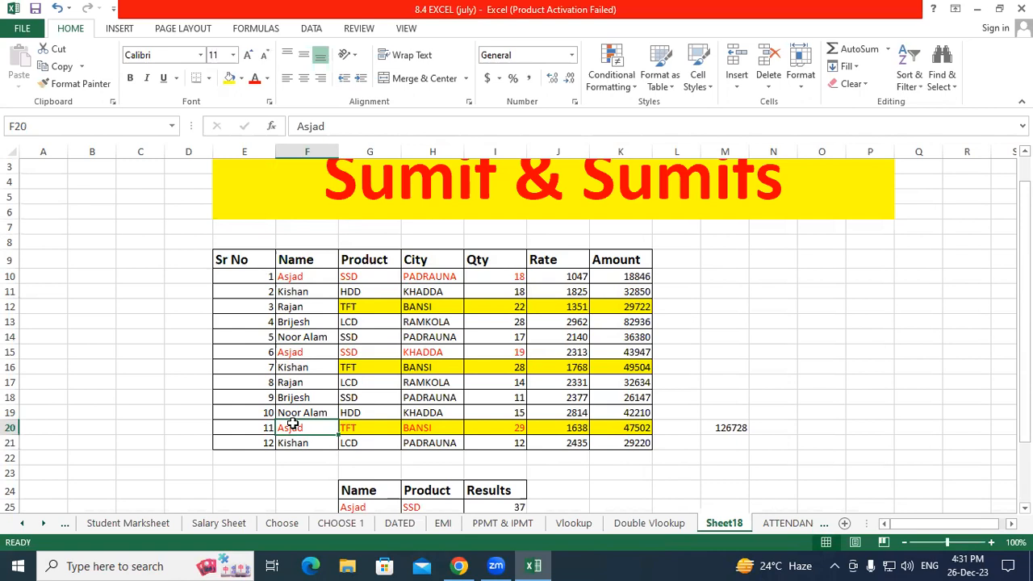
pyautogui.click(370, 280)
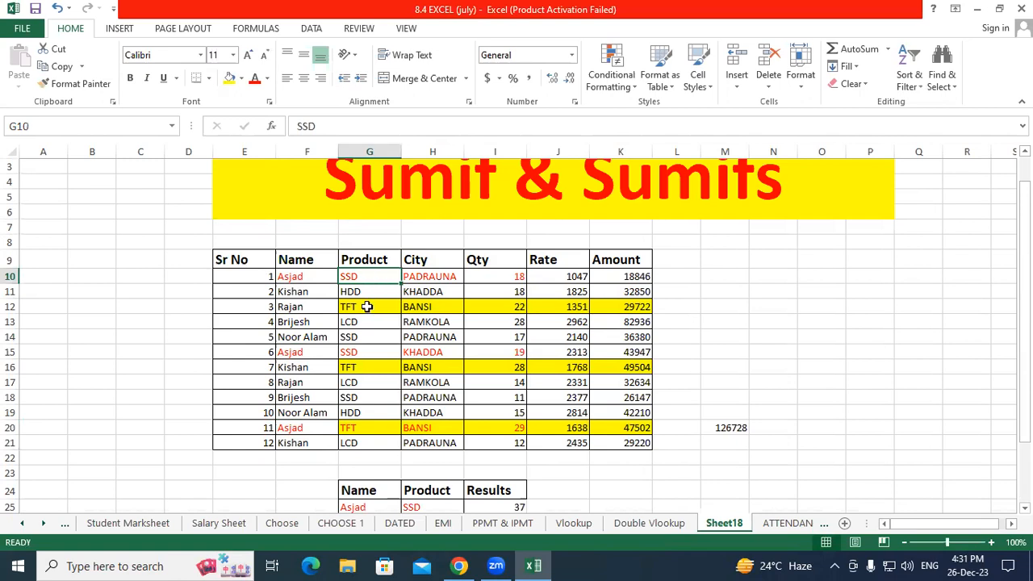
pyautogui.moveTo(320, 357); pyautogui.dragTo(412, 357)
pyautogui.click(420, 353)
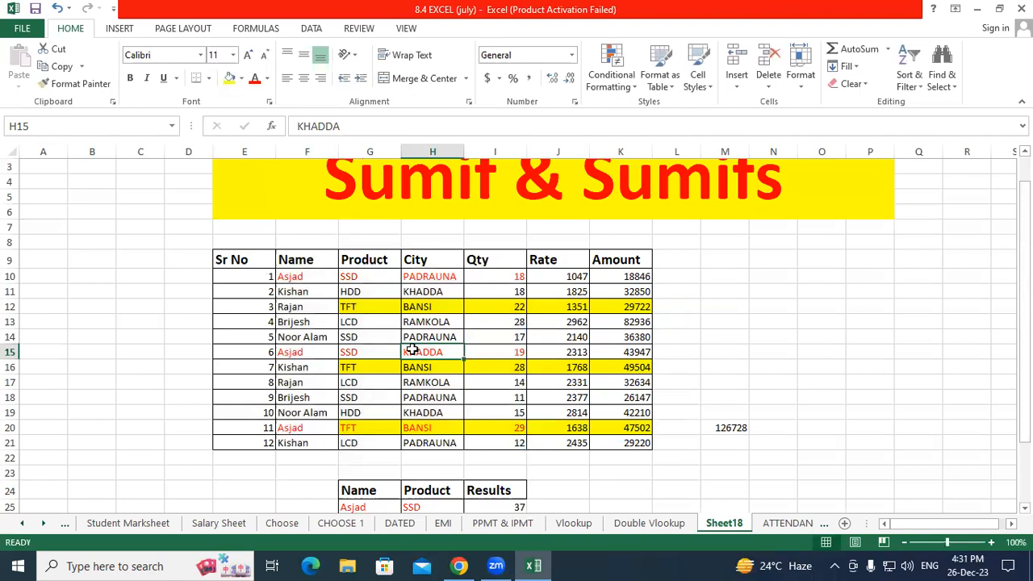
pyautogui.click(318, 423)
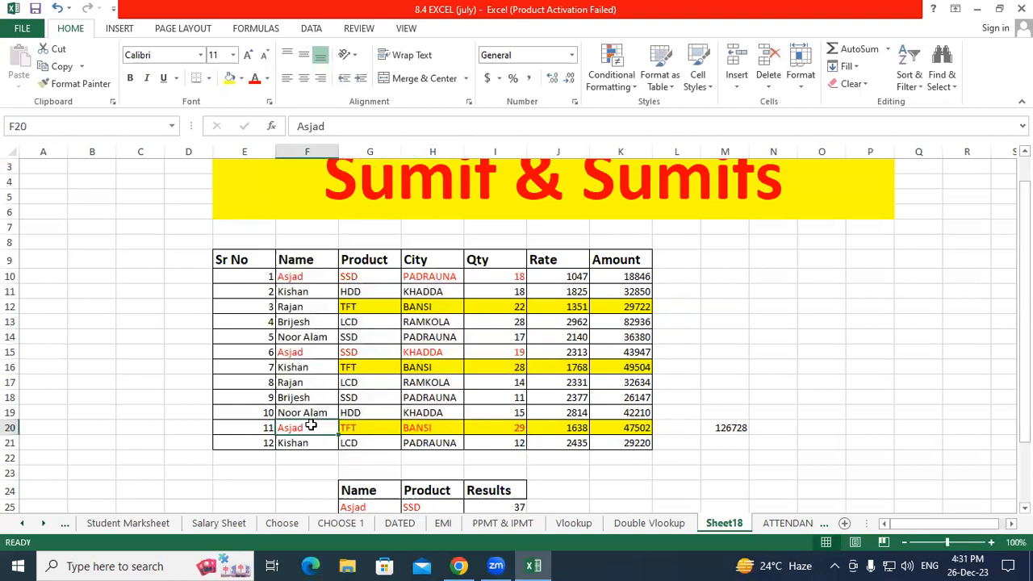
pyautogui.click(375, 427)
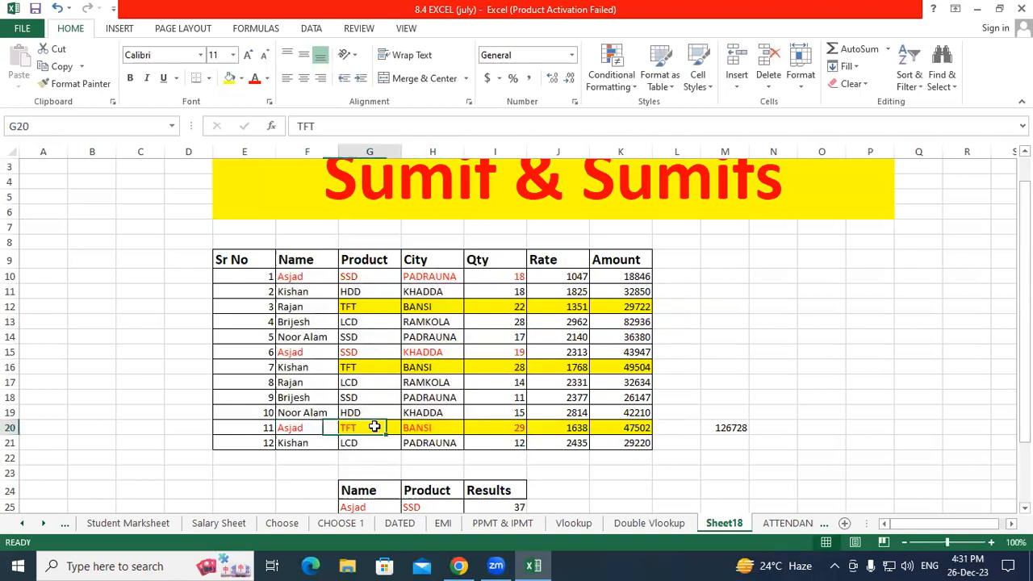
pyautogui.click(429, 429)
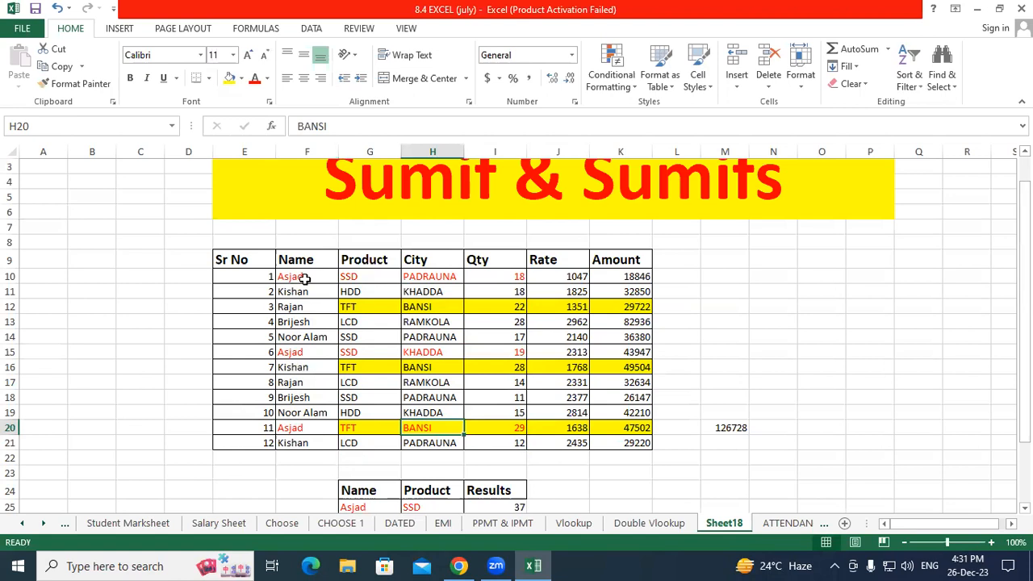
pyautogui.moveTo(305, 278); pyautogui.dragTo(296, 440)
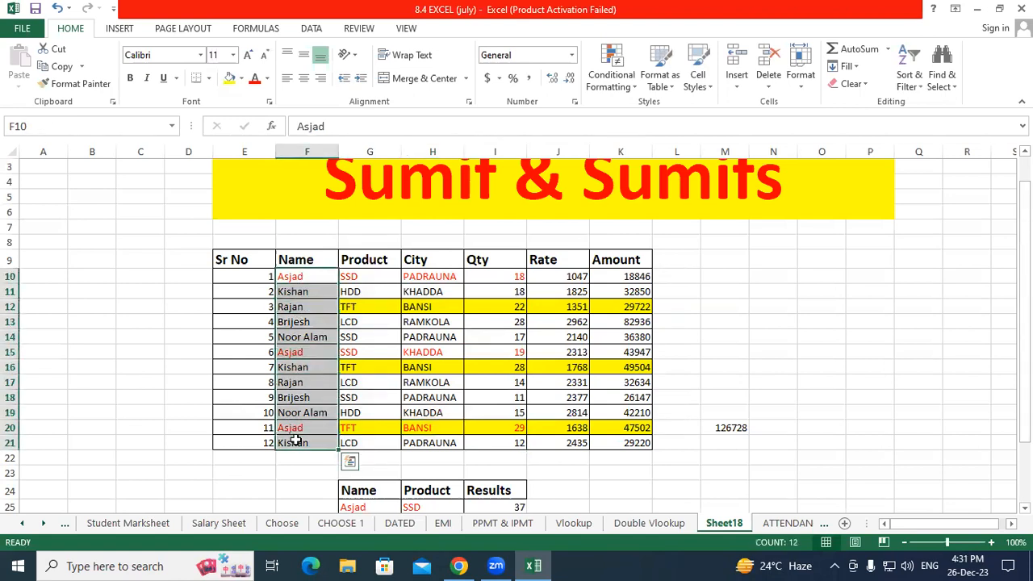
pyautogui.scroll(-1, 295, 438)
pyautogui.click(326, 276)
pyautogui.moveTo(326, 234); pyautogui.dragTo(304, 397)
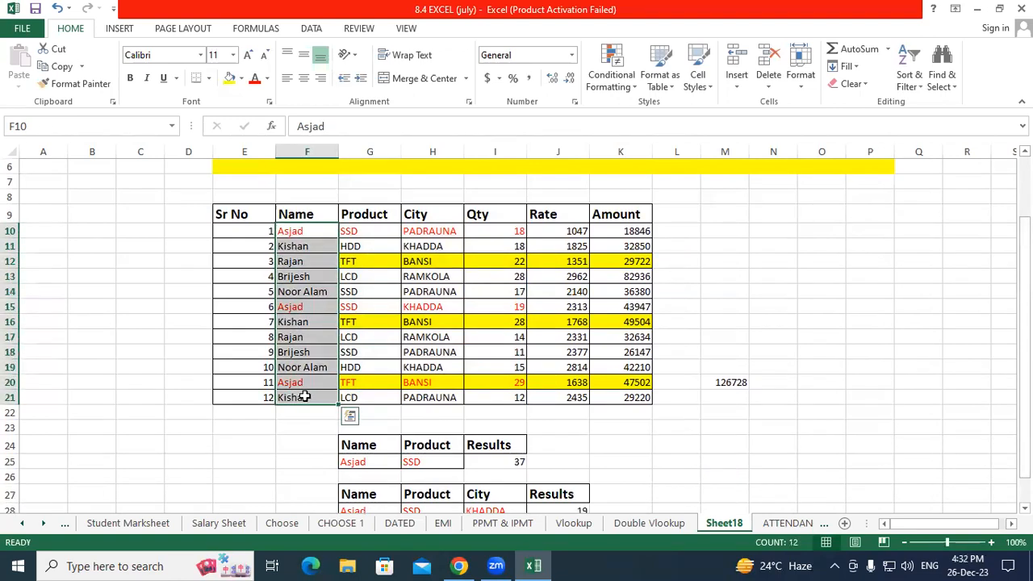
pyautogui.click(309, 233)
pyautogui.moveTo(309, 233); pyautogui.dragTo(294, 403)
# Copy the eleventh record's name from F20 to D24 as the criterion for a SUMIF example
pyautogui.click(283, 446)
pyautogui.click(172, 440)
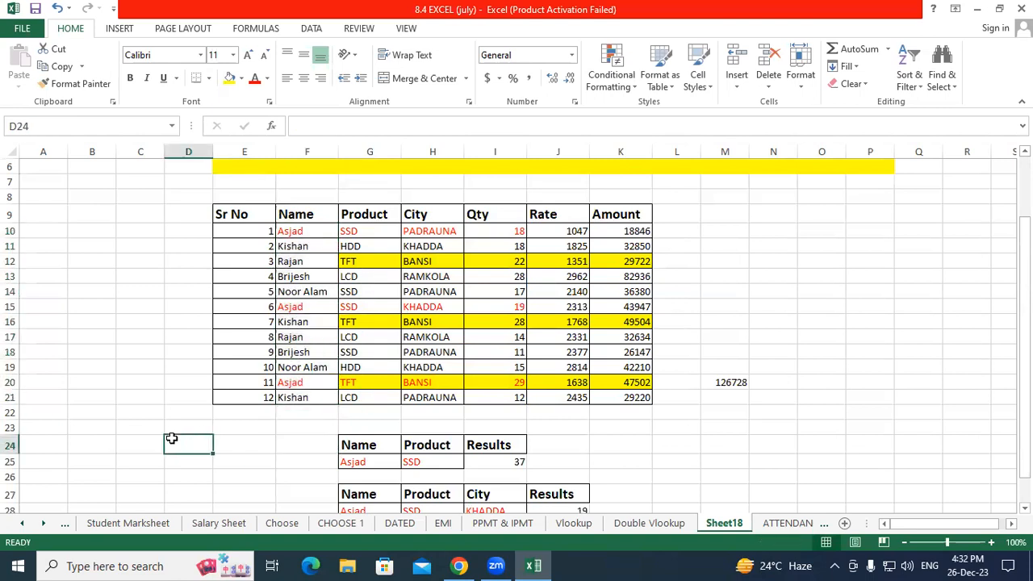
pyautogui.click(289, 384)
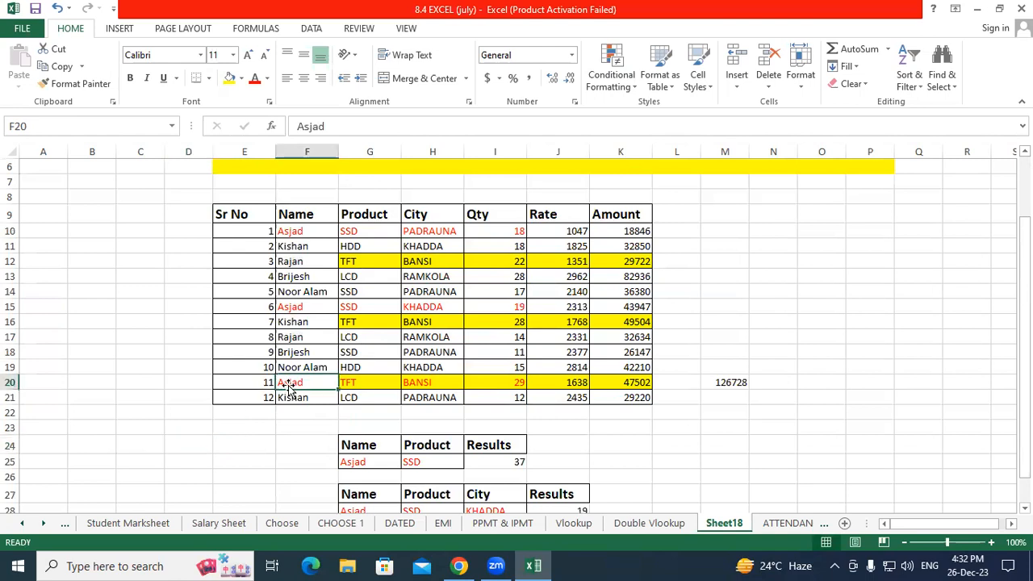
pyautogui.moveTo(295, 391); pyautogui.dragTo(191, 444)
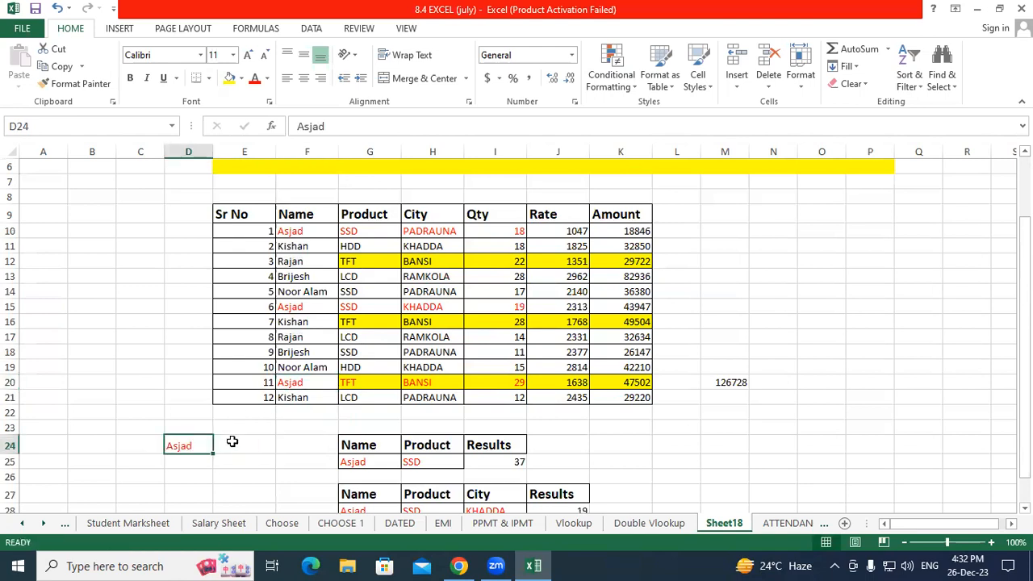
# Enter a SUMIF formula in E24 totalling quantities I9:I21 where the names in F9:F21 match D24
pyautogui.click(233, 441)
pyautogui.write('=sumif')
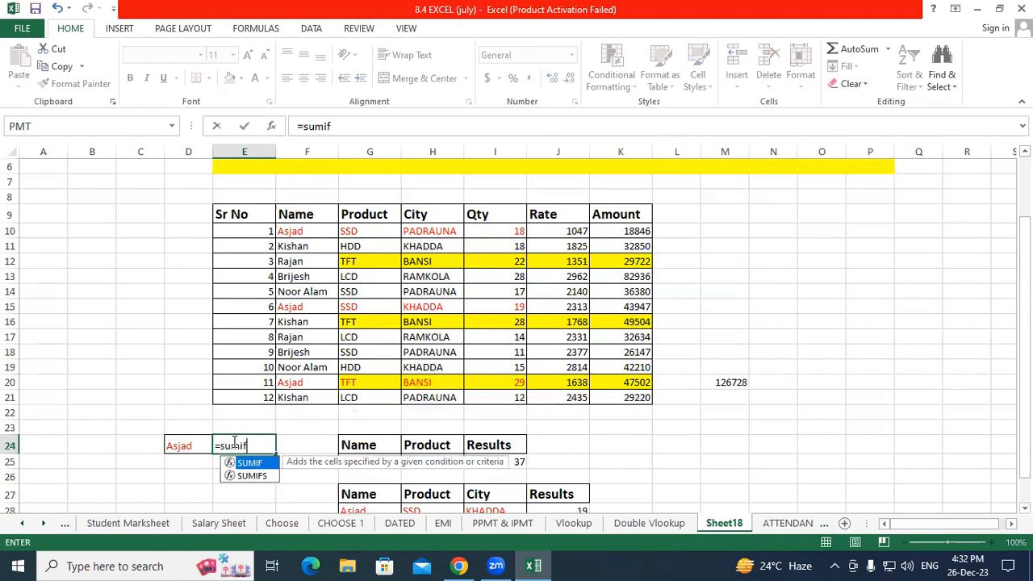
pyautogui.press('Tab')
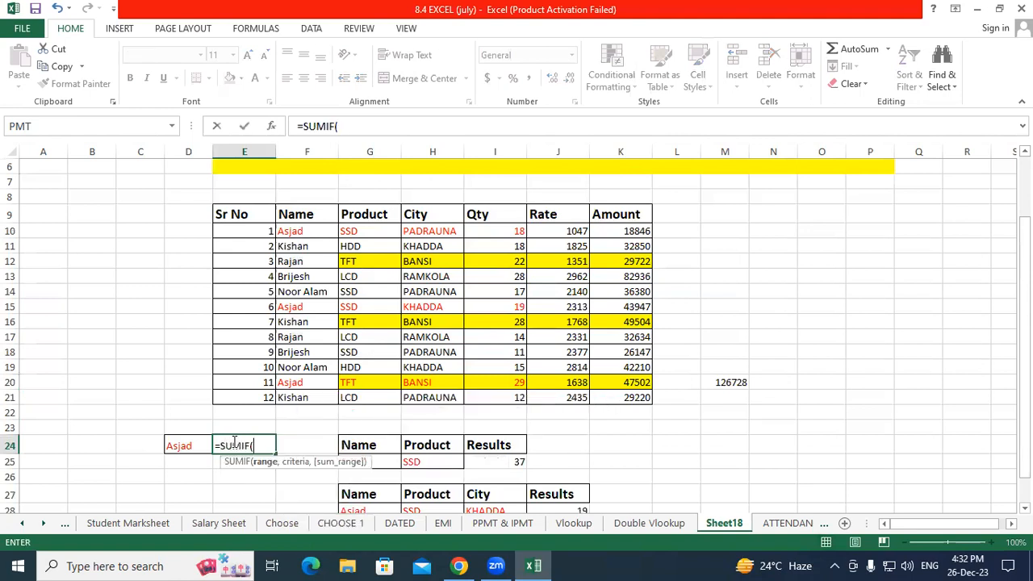
pyautogui.moveTo(305, 218); pyautogui.dragTo(298, 389)
pyautogui.write(',')
pyautogui.click(188, 445)
pyautogui.write(',')
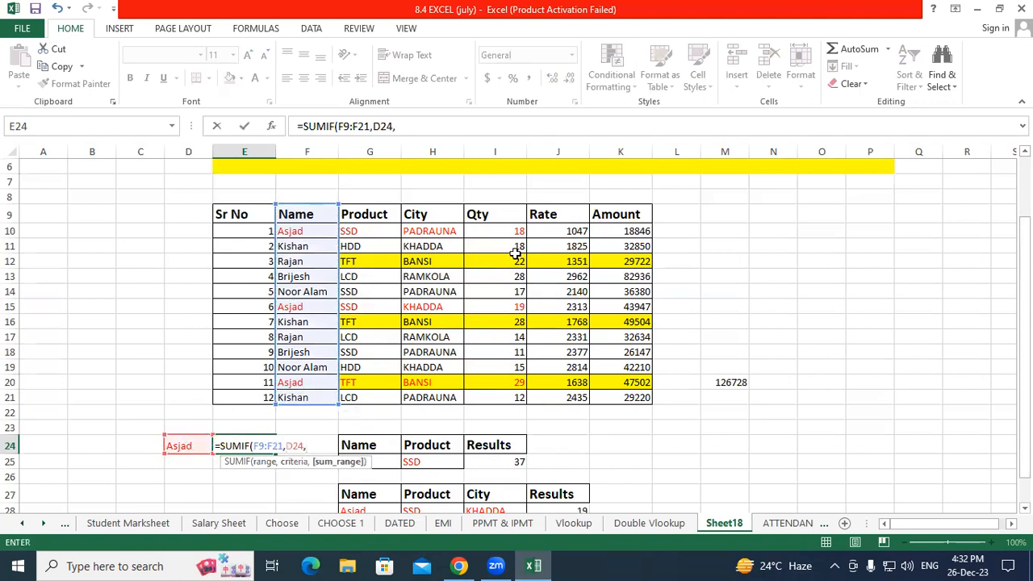
pyautogui.moveTo(505, 218); pyautogui.dragTo(501, 396)
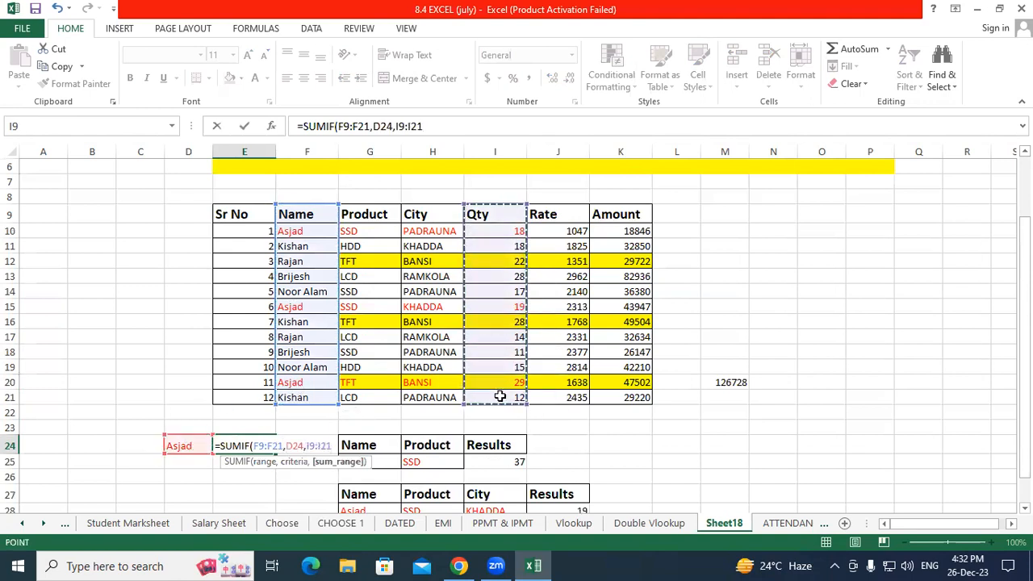
pyautogui.press('Return')
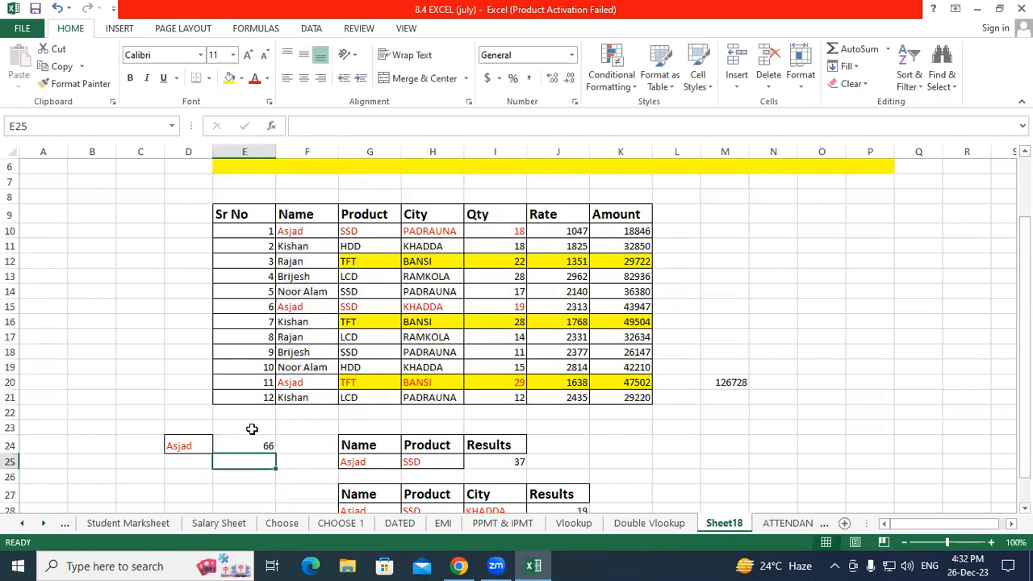
# Compare the single-criterion SUMIF in E24 with the three-criteria table in G27:J28, the name list F10:F21 and the two-criteria table in G24:H25
pyautogui.click(242, 438)
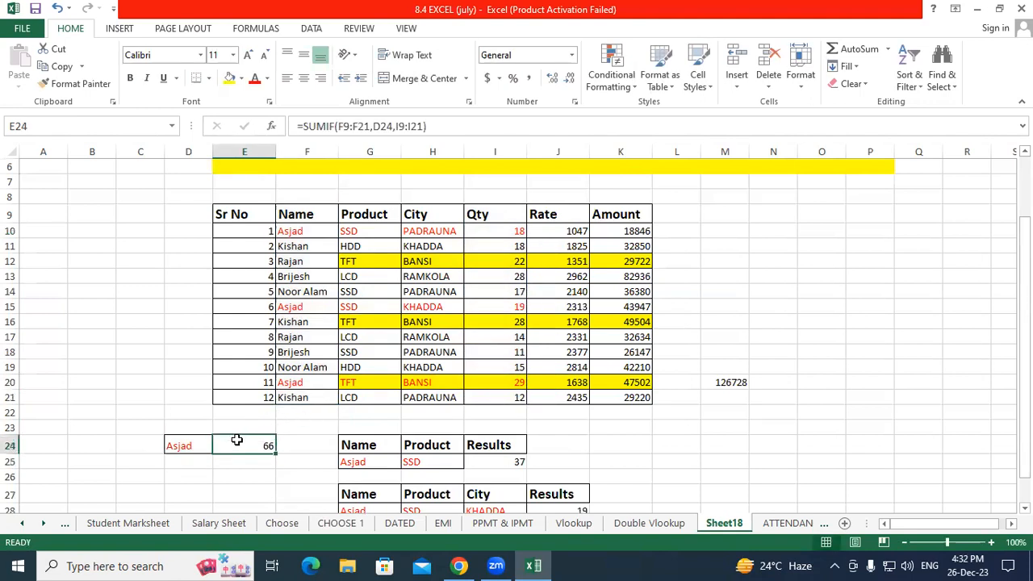
pyautogui.click(313, 448)
pyautogui.click(229, 449)
pyautogui.scroll(-1, 260, 458)
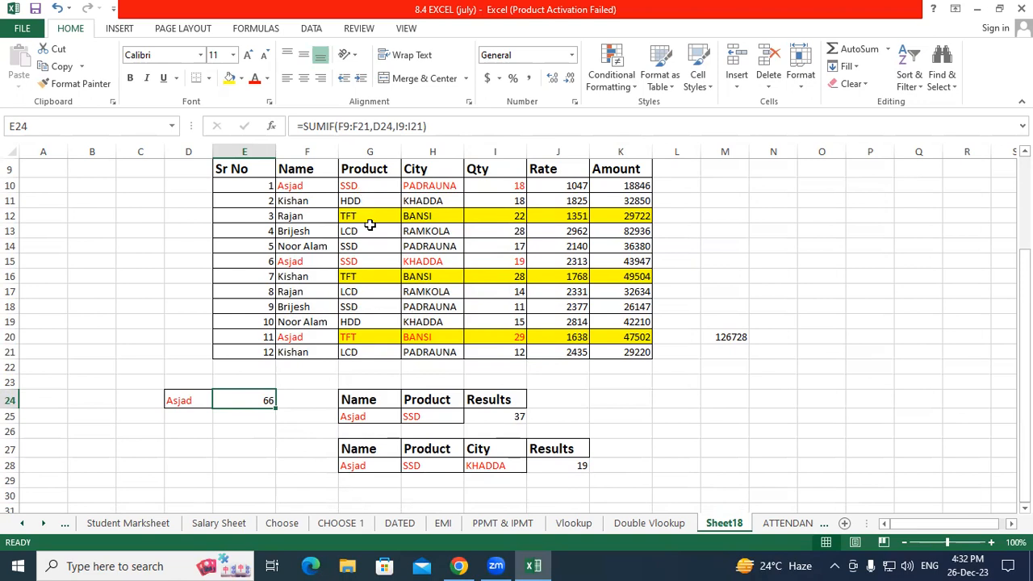
pyautogui.scroll(-2, 396, 368)
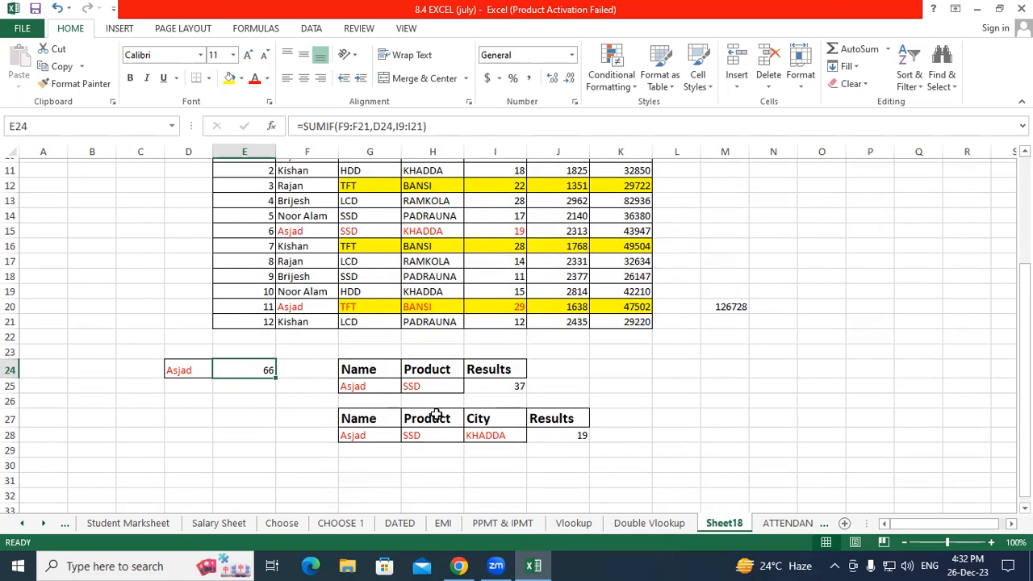
pyautogui.click(357, 352)
pyautogui.moveTo(410, 371); pyautogui.dragTo(549, 369)
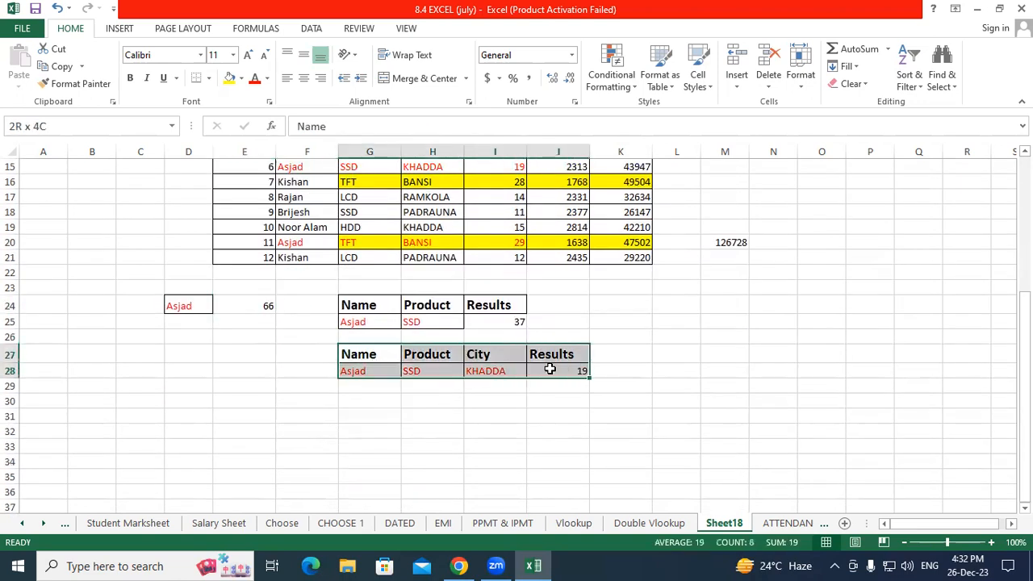
pyautogui.click(549, 369)
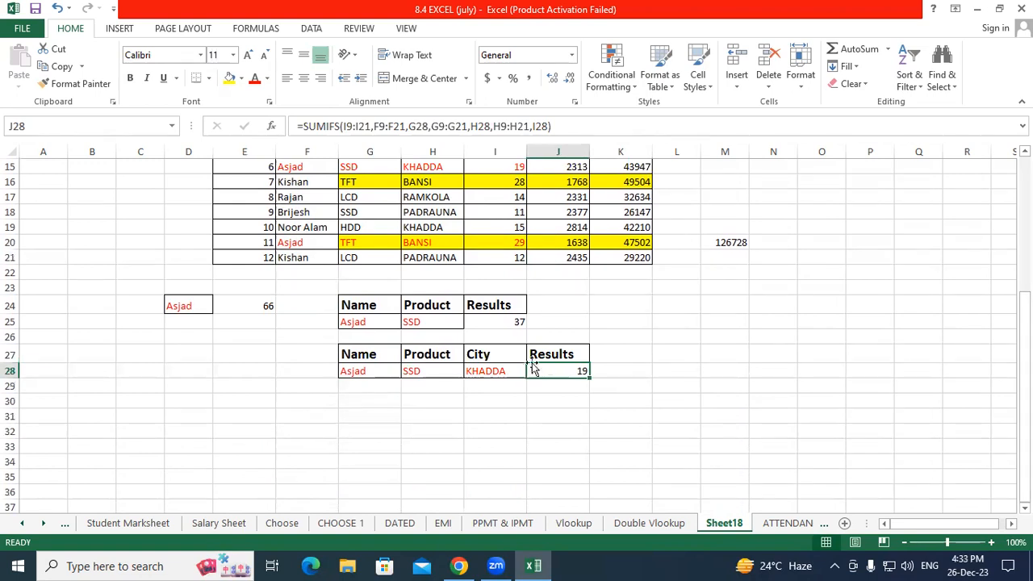
pyautogui.scroll(3, 481, 342)
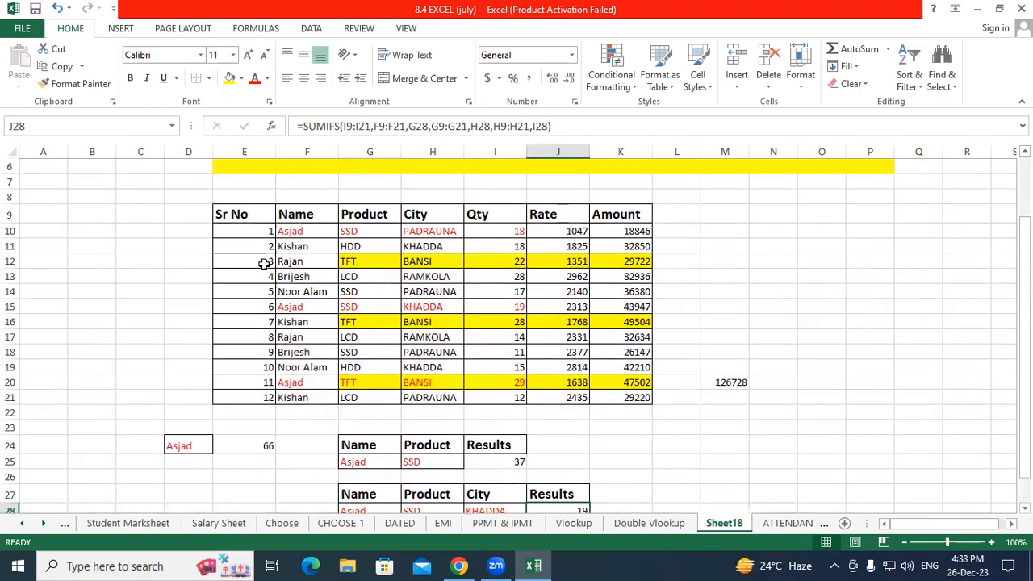
pyautogui.click(192, 442)
pyautogui.moveTo(307, 236); pyautogui.dragTo(288, 396)
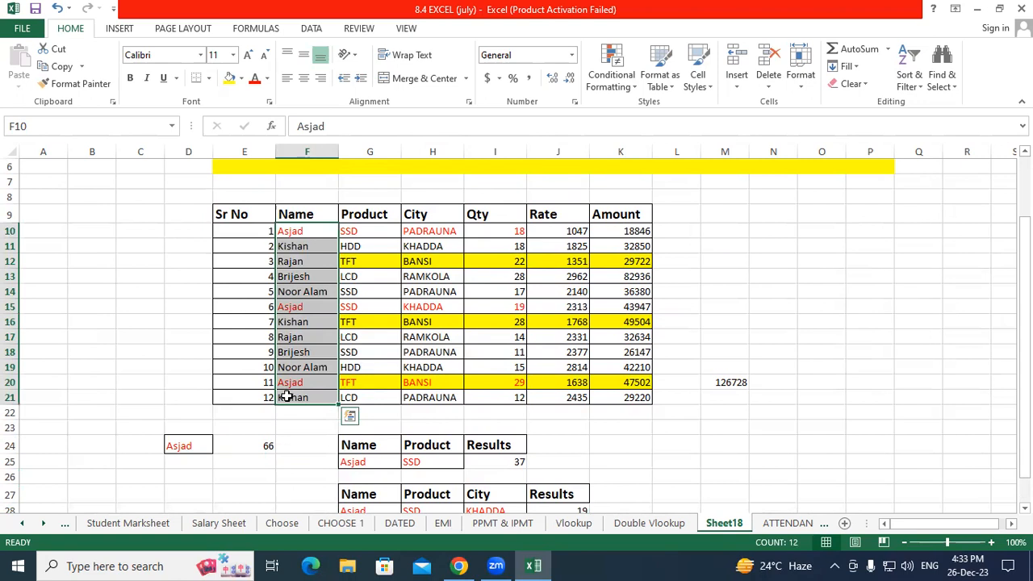
pyautogui.scroll(-2, 287, 397)
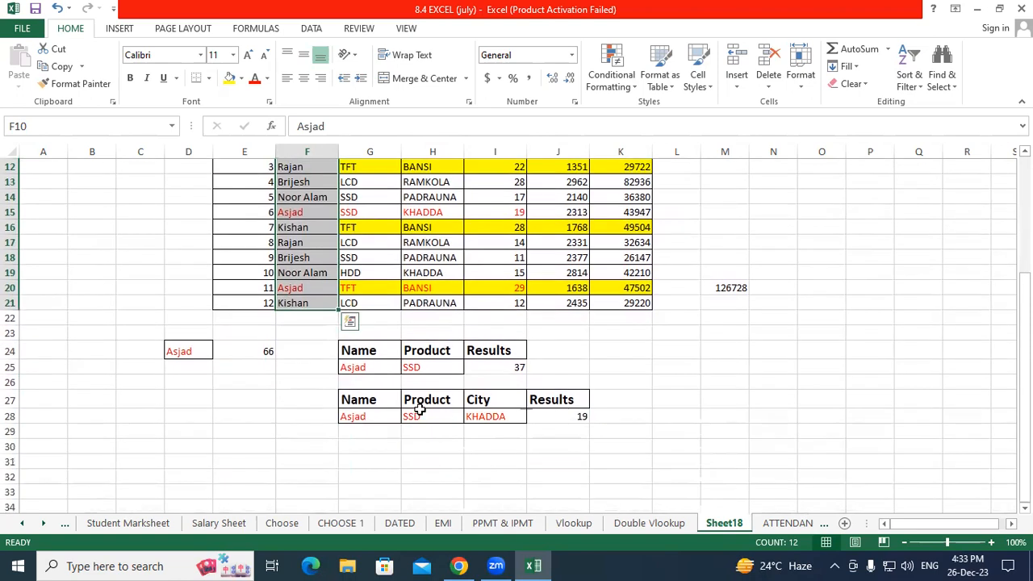
pyautogui.click(364, 356)
pyautogui.moveTo(364, 355); pyautogui.dragTo(426, 366)
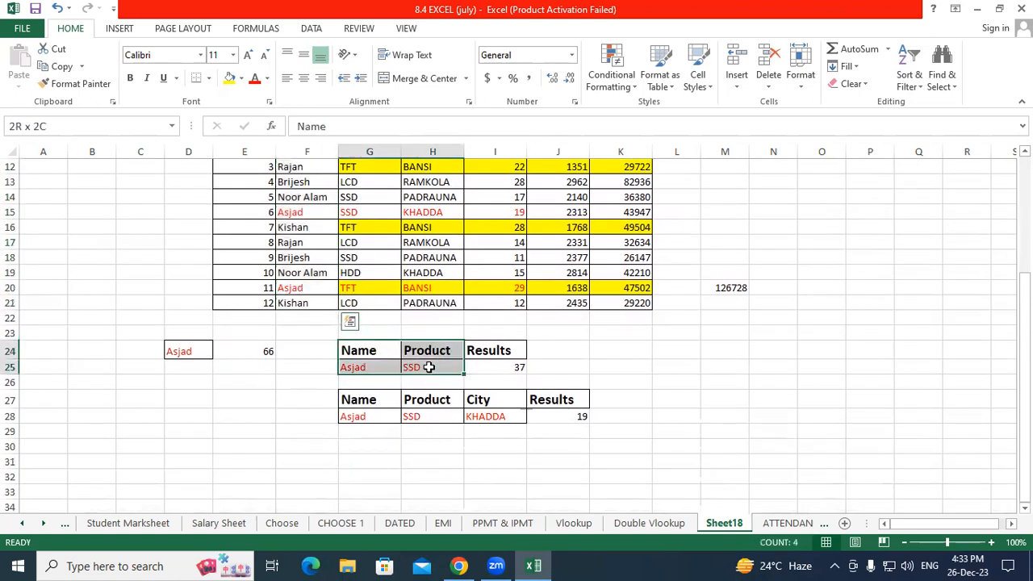
# Re-enter the SUMIFS formula in I25 with sum range I9:I21 and first criteria range F9:F21
pyautogui.click(494, 368)
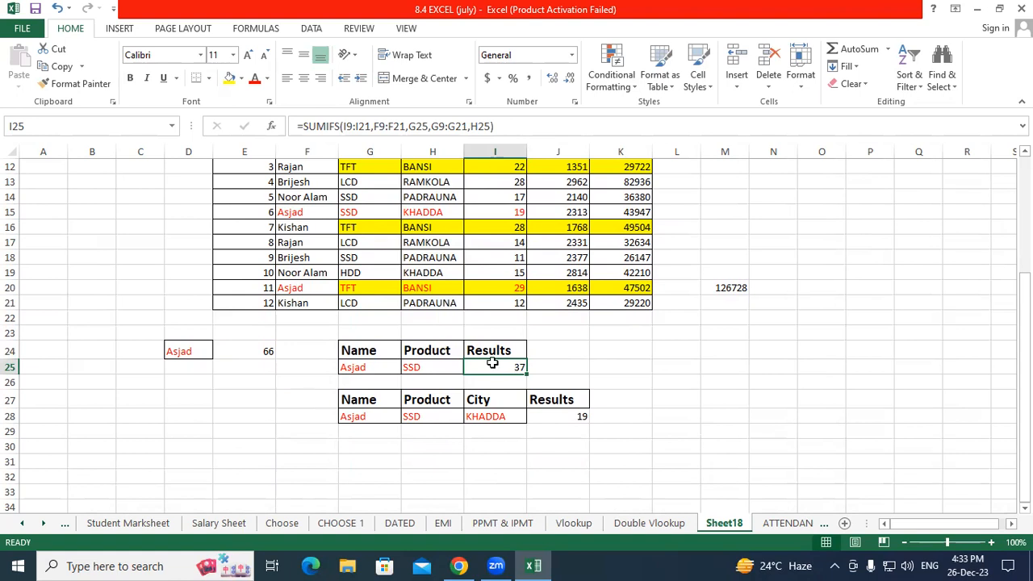
pyautogui.write('=sumifs')
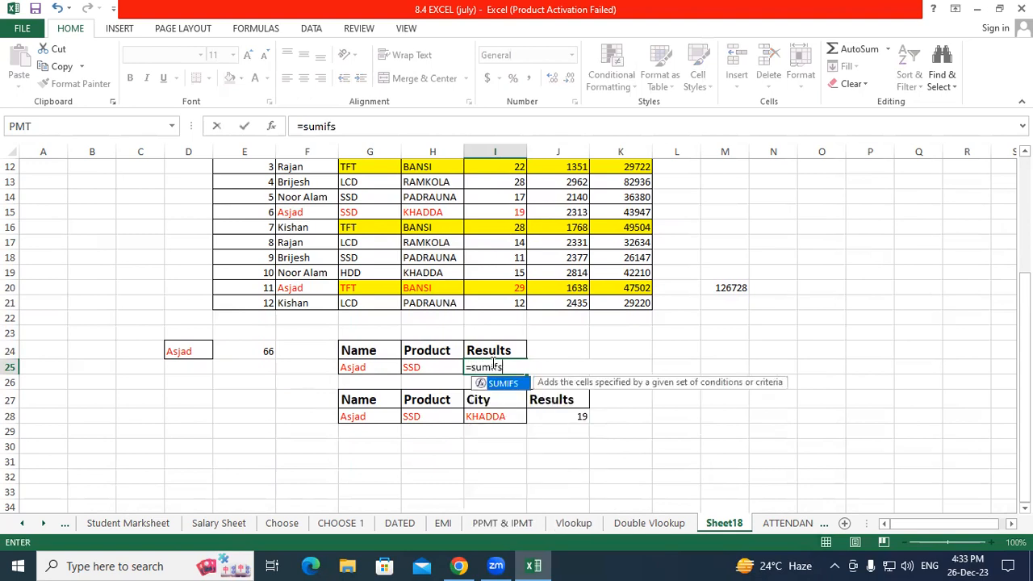
pyautogui.press('Tab')
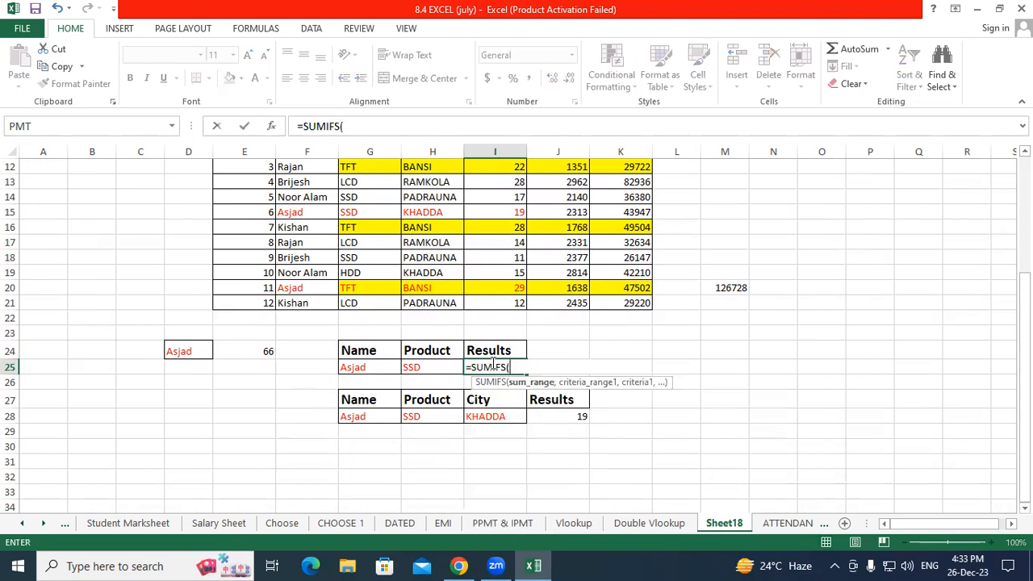
pyautogui.scroll(1, 532, 391)
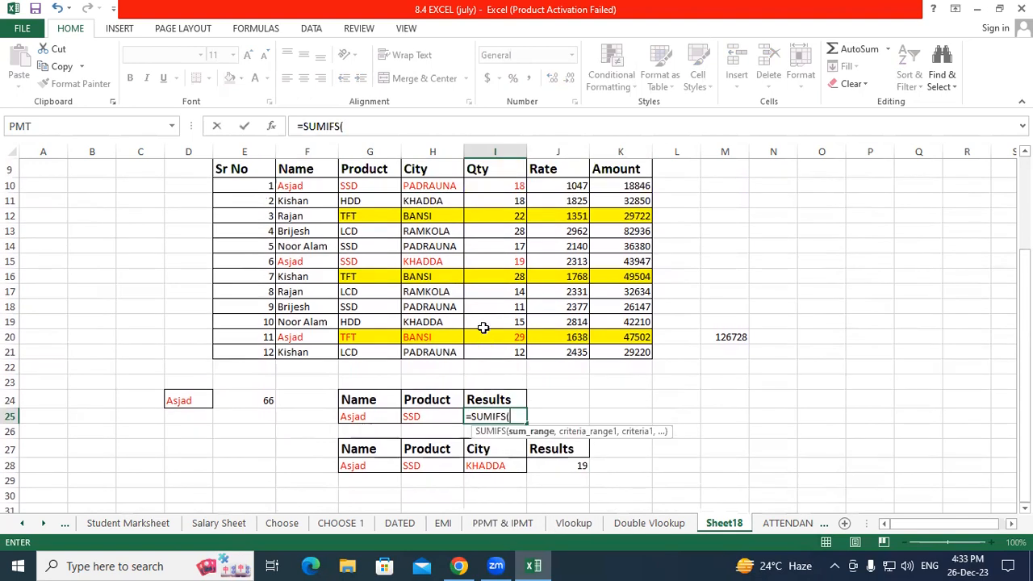
pyautogui.moveTo(503, 172); pyautogui.dragTo(507, 352)
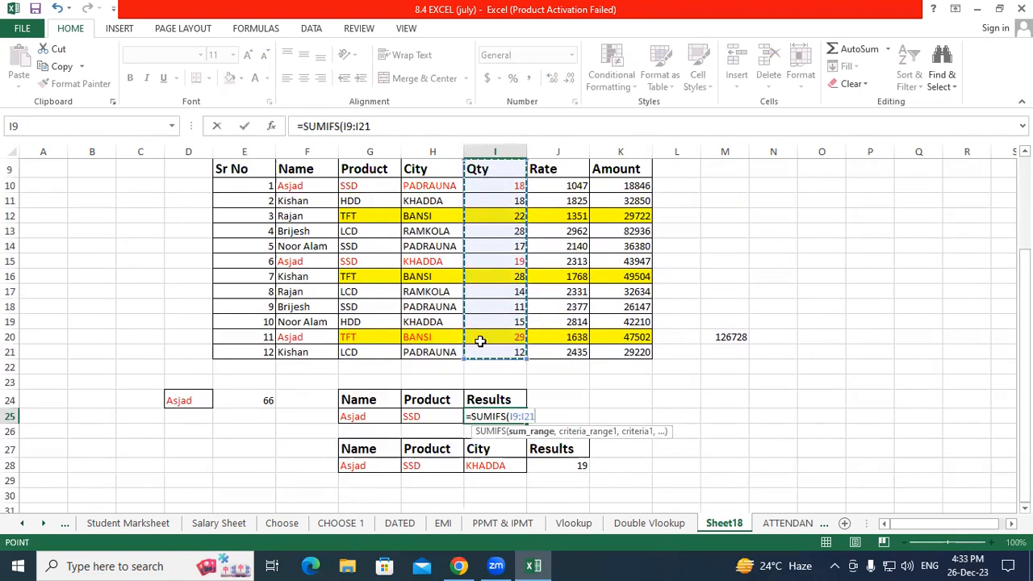
pyautogui.write(',')
pyautogui.moveTo(314, 172); pyautogui.dragTo(310, 348)
pyautogui.write(',')
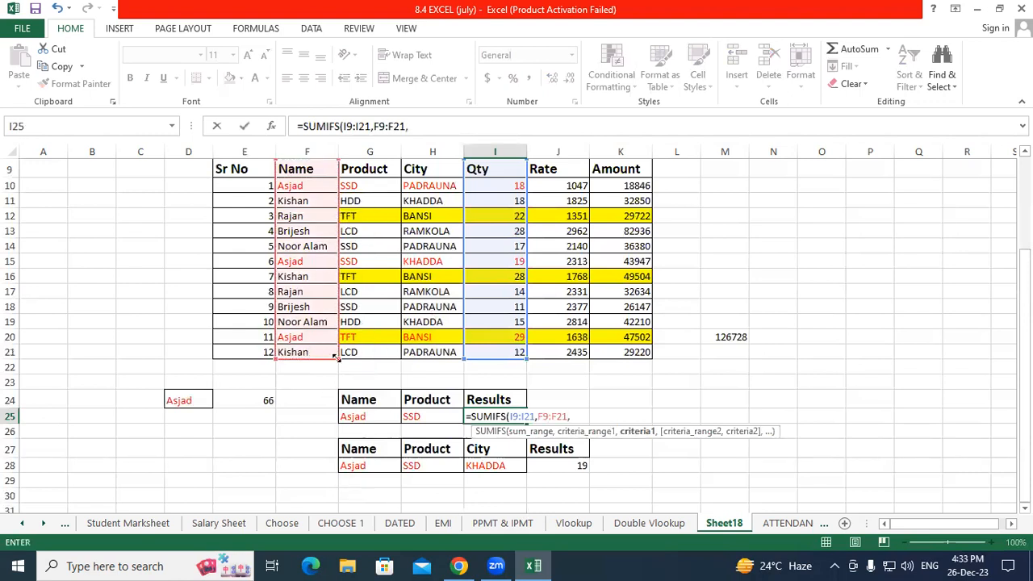
# Complete the I25 SUMIFS formula with name criterion G25 and product range G9:G21 matched to H25
pyautogui.click(368, 415)
pyautogui.write(',')
pyautogui.moveTo(370, 173); pyautogui.dragTo(364, 352)
pyautogui.write(',')
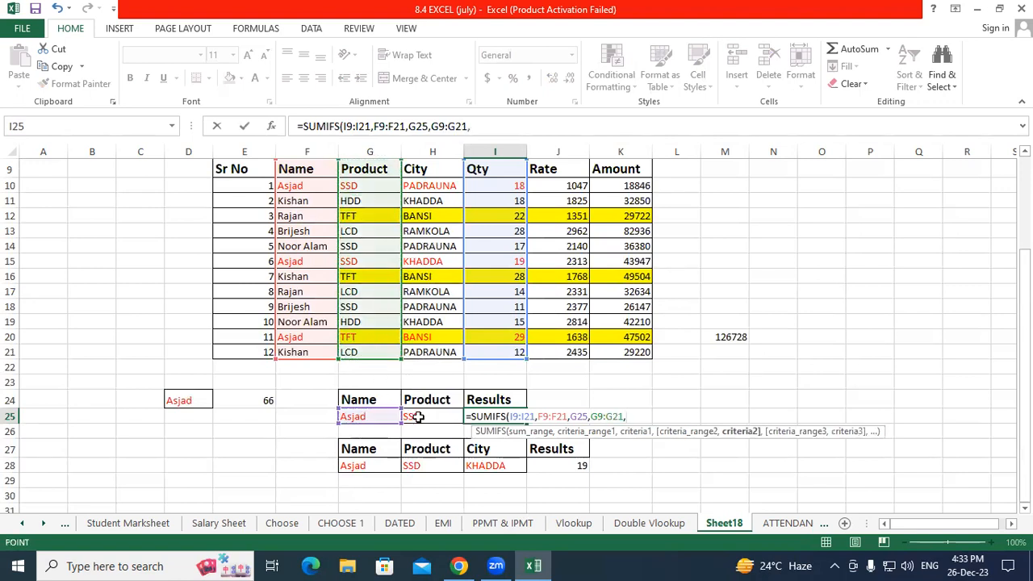
pyautogui.click(416, 416)
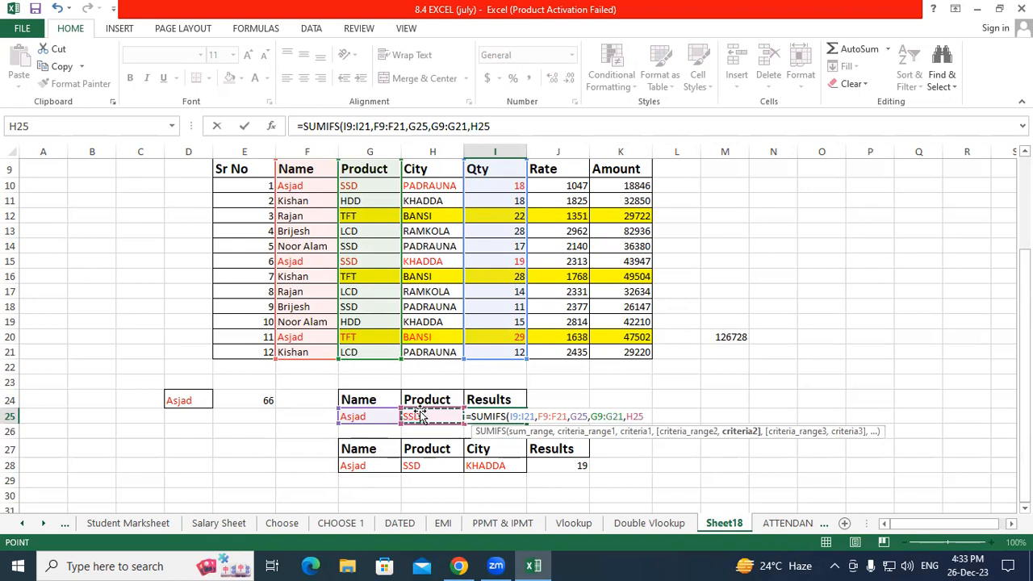
pyautogui.press('Return')
# Check the name, product and quantity of the first and sixth records against the product criterion in H25
pyautogui.click(436, 416)
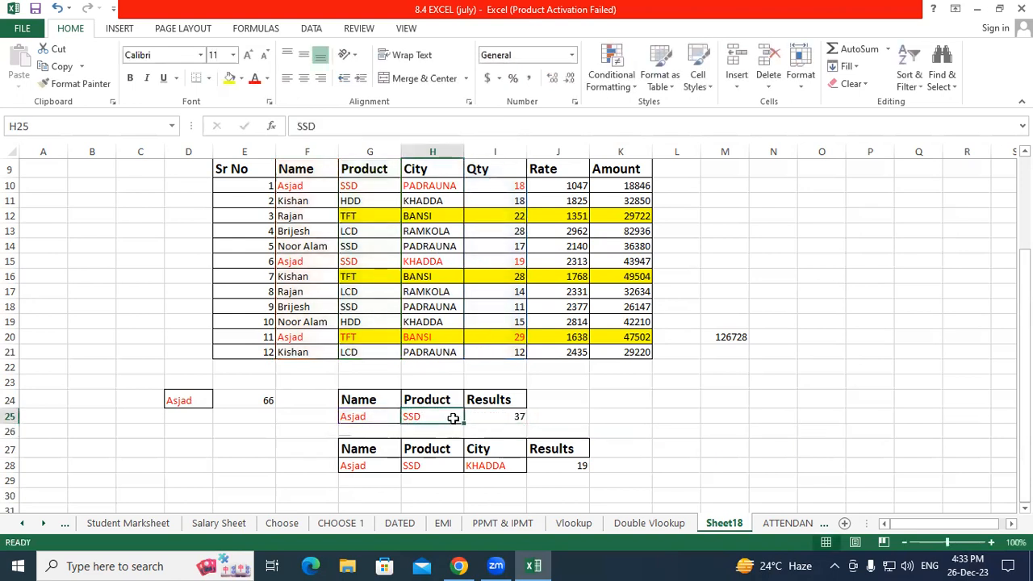
pyautogui.moveTo(312, 185); pyautogui.dragTo(369, 185)
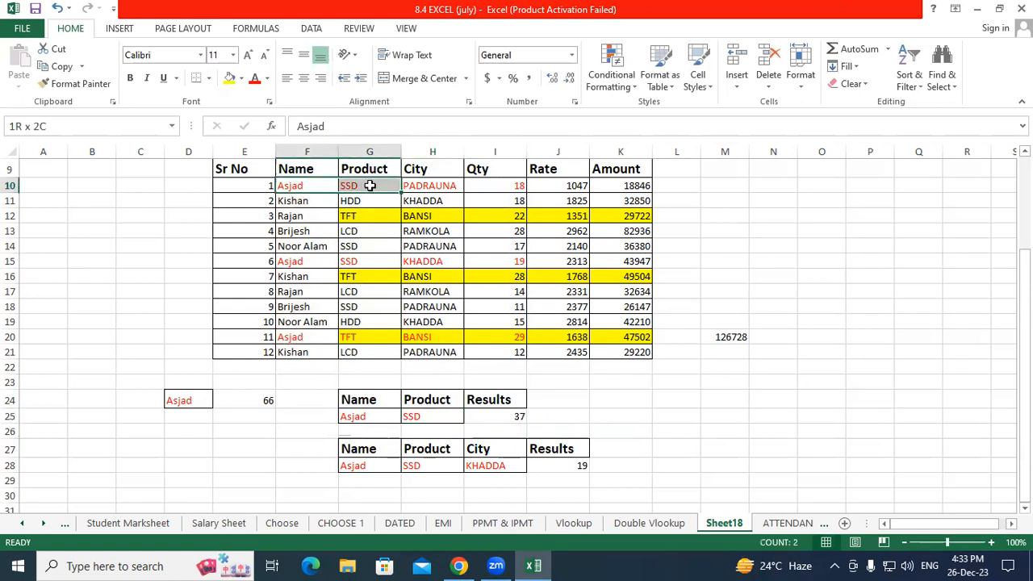
pyautogui.click(512, 184)
pyautogui.moveTo(297, 259); pyautogui.dragTo(361, 256)
pyautogui.click(361, 257)
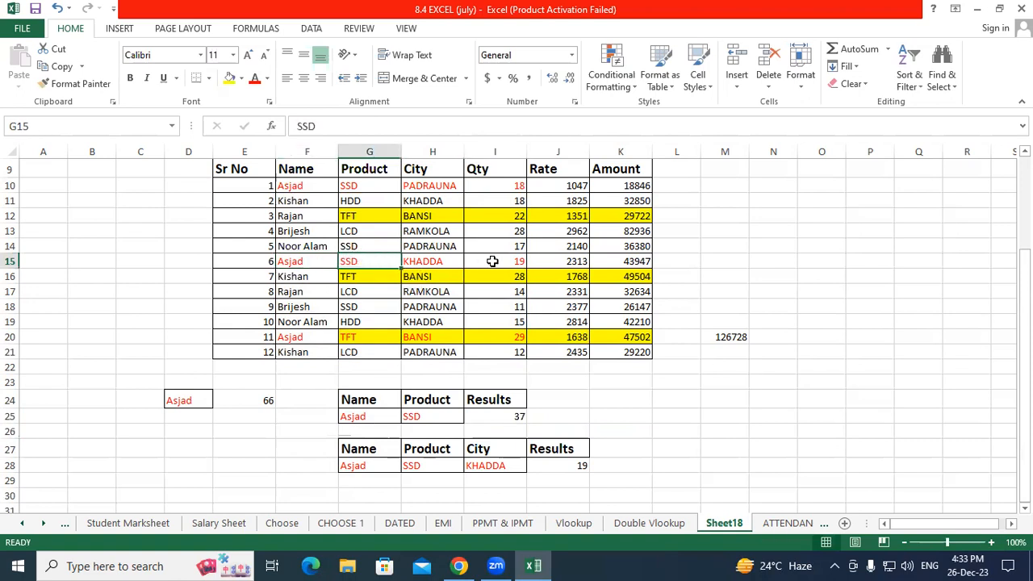
pyautogui.click(491, 261)
pyautogui.click(503, 191)
pyautogui.click(500, 260)
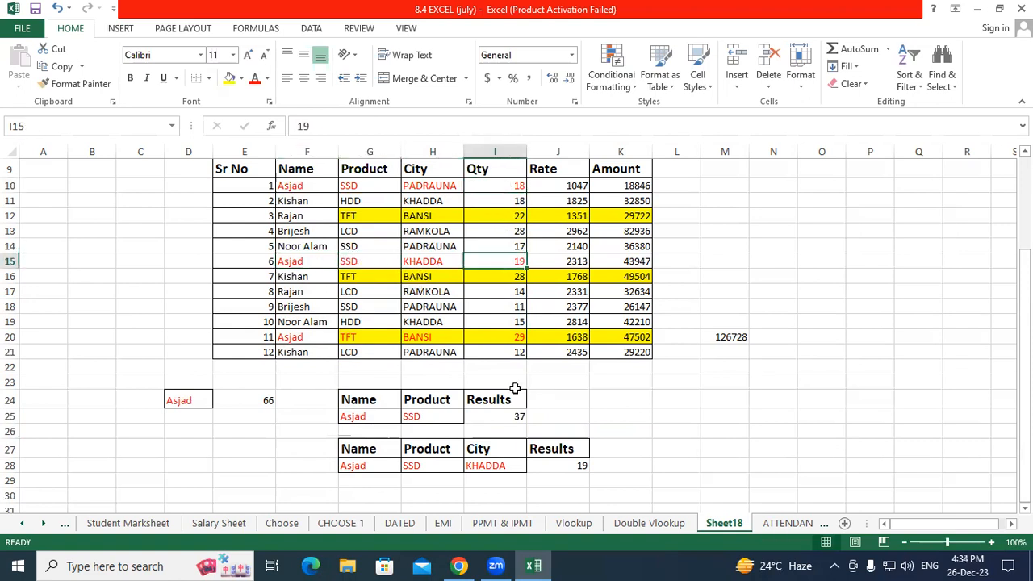
# Apply borders on all sides of the result cell I25
pyautogui.click(507, 416)
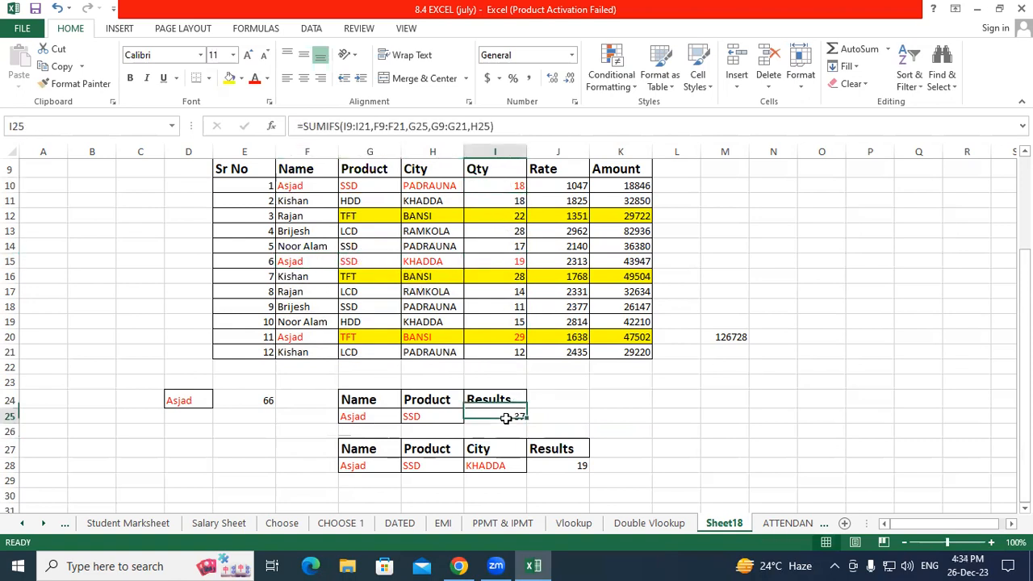
pyautogui.click(209, 78)
pyautogui.click(211, 208)
pyautogui.click(581, 392)
# Review the two-criteria result in I25, the first record's name and product, and the three-criteria row G28:J28
pyautogui.click(518, 414)
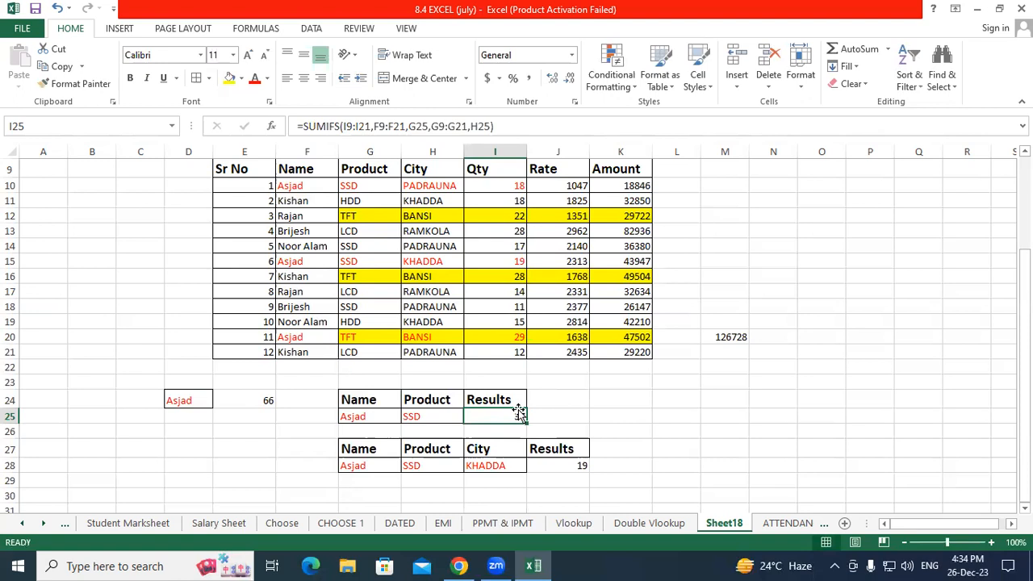
pyautogui.click(300, 187)
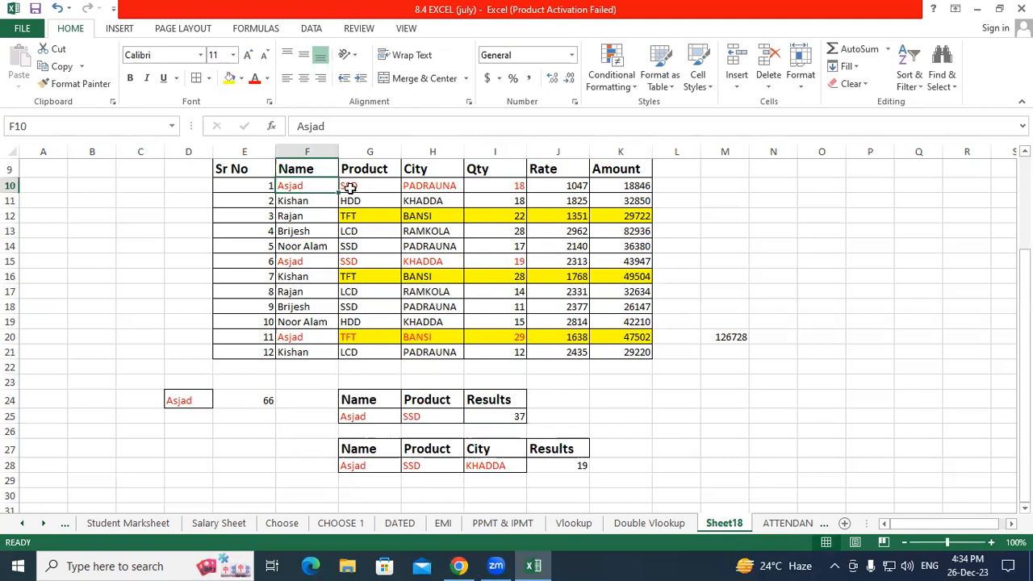
pyautogui.click(349, 187)
pyautogui.click(493, 419)
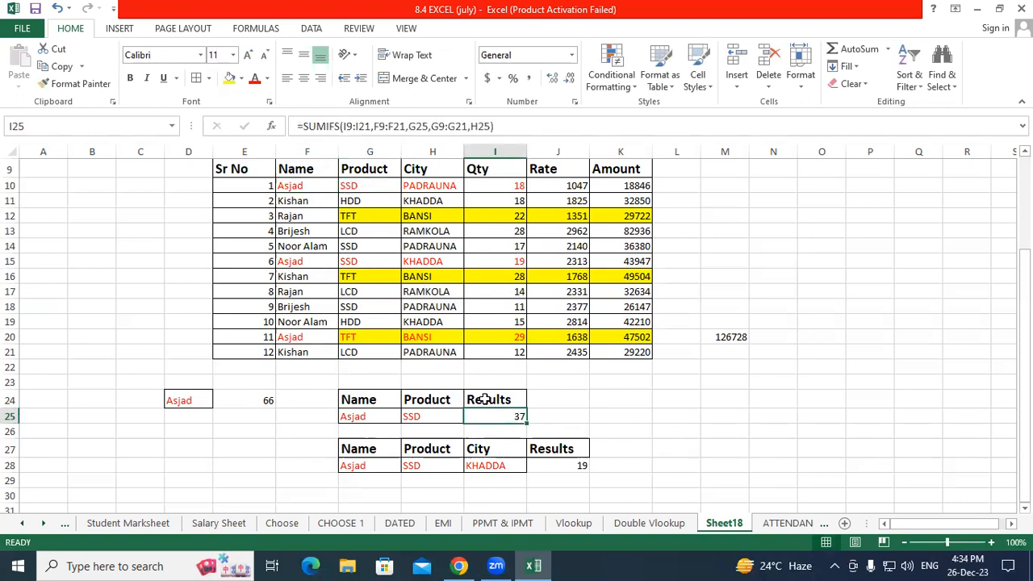
pyautogui.scroll(-1, 420, 429)
pyautogui.moveTo(372, 417); pyautogui.dragTo(534, 416)
pyautogui.click(553, 418)
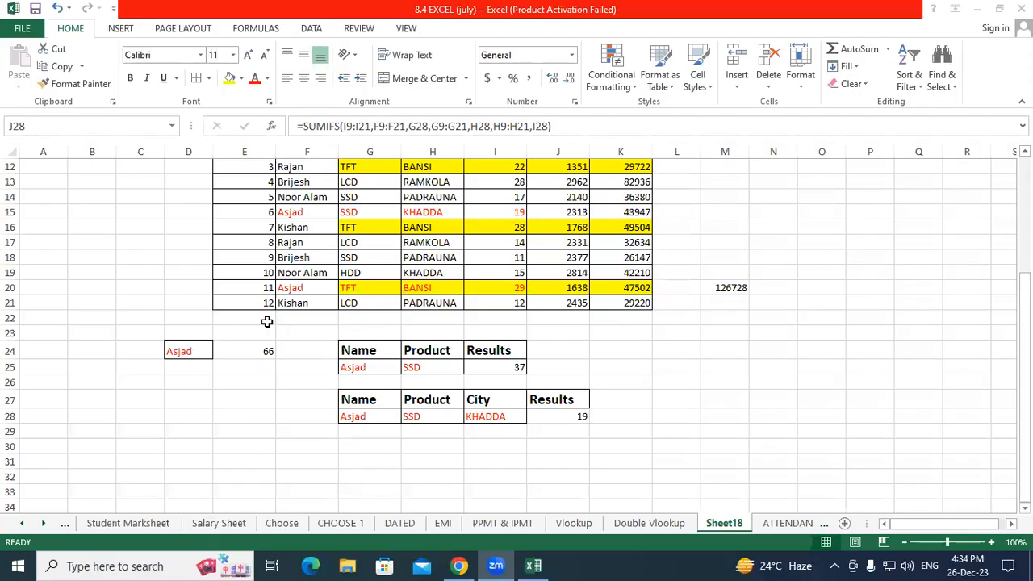
# Change the name criterion in G28 by copying the ninth record's name from F18
pyautogui.moveTo(292, 259); pyautogui.dragTo(427, 261)
pyautogui.click(329, 259)
pyautogui.moveTo(325, 264); pyautogui.dragTo(375, 416)
pyautogui.click(432, 461)
pyautogui.click(555, 417)
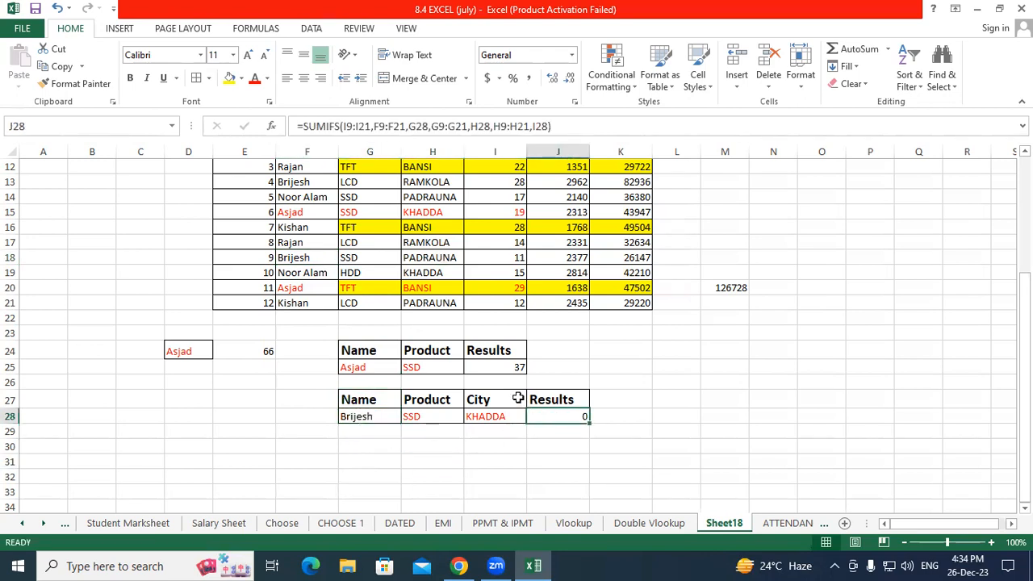
# Compare the fourth and ninth records' names and the ninth record's product with the criteria in row 28, including the city in I28
pyautogui.scroll(2, 516, 396)
pyautogui.scroll(-2, 429, 489)
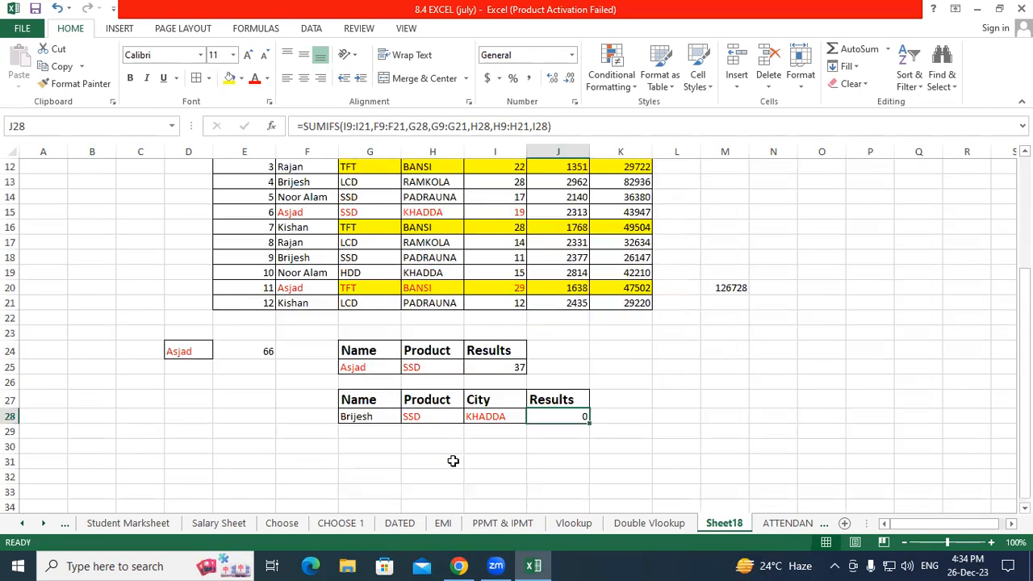
pyautogui.click(468, 417)
pyautogui.scroll(1, 430, 352)
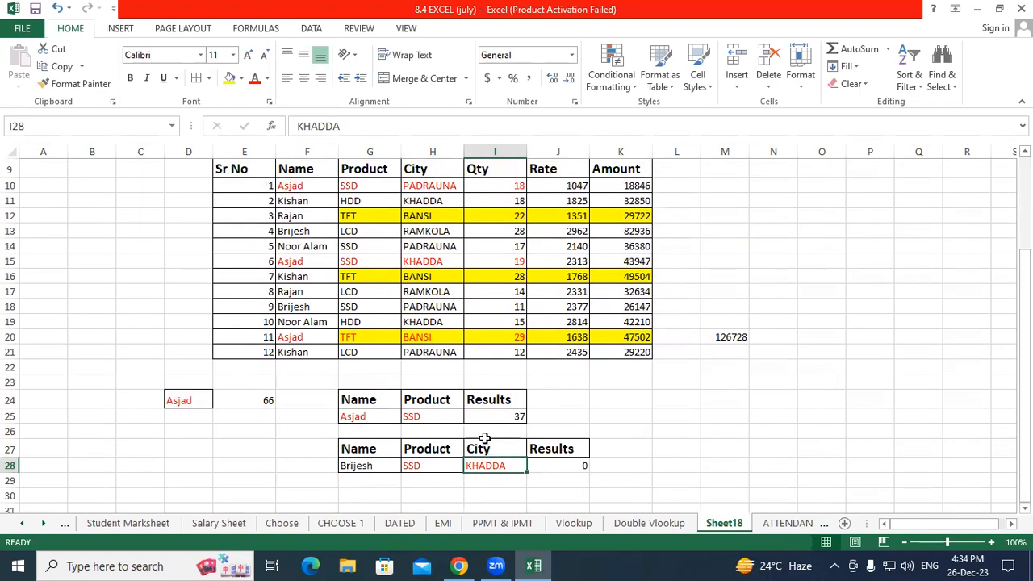
pyautogui.scroll(-1, 500, 433)
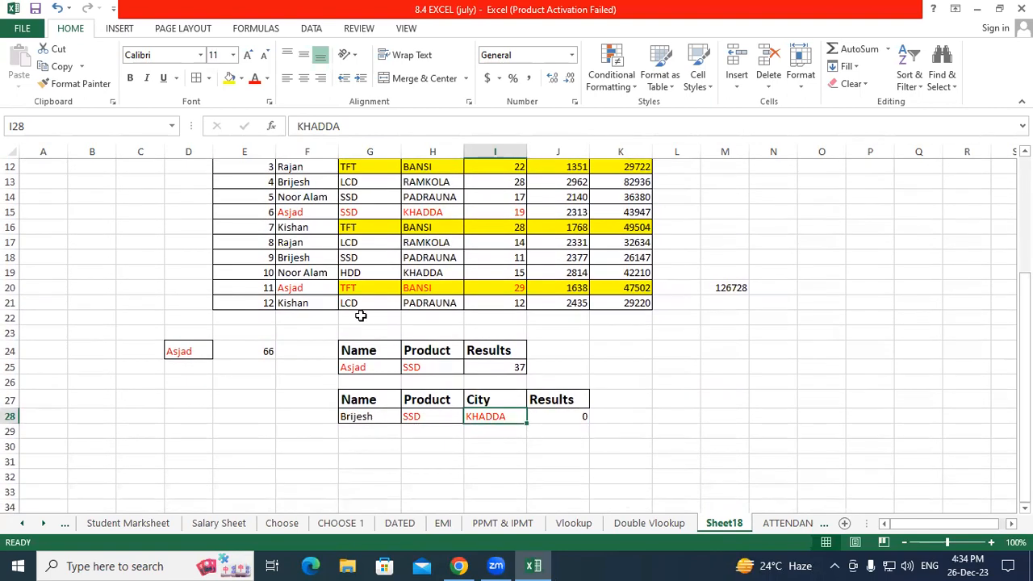
pyautogui.click(310, 258)
pyautogui.scroll(1, 321, 252)
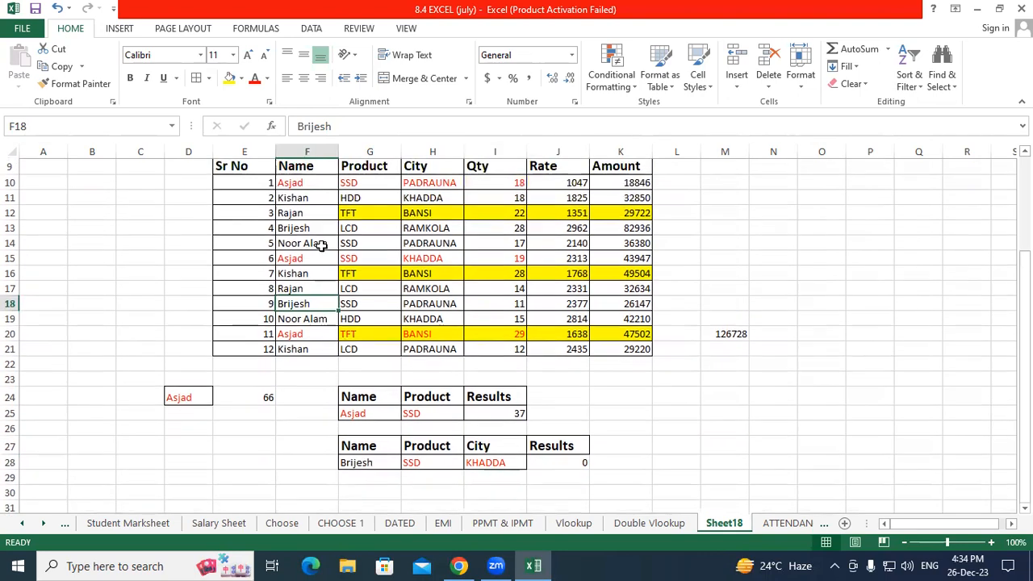
pyautogui.click(307, 234)
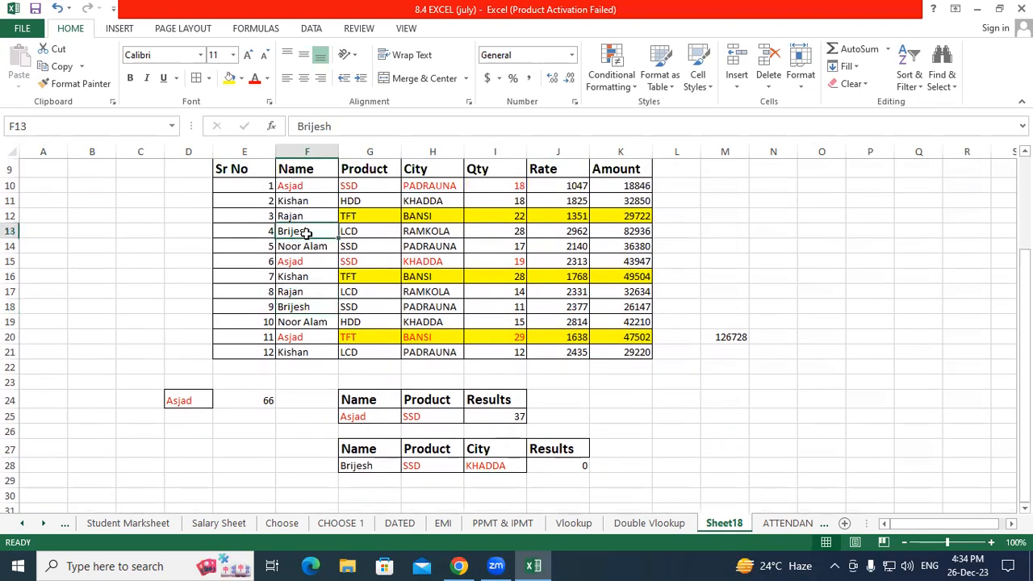
pyautogui.click(323, 308)
pyautogui.click(351, 308)
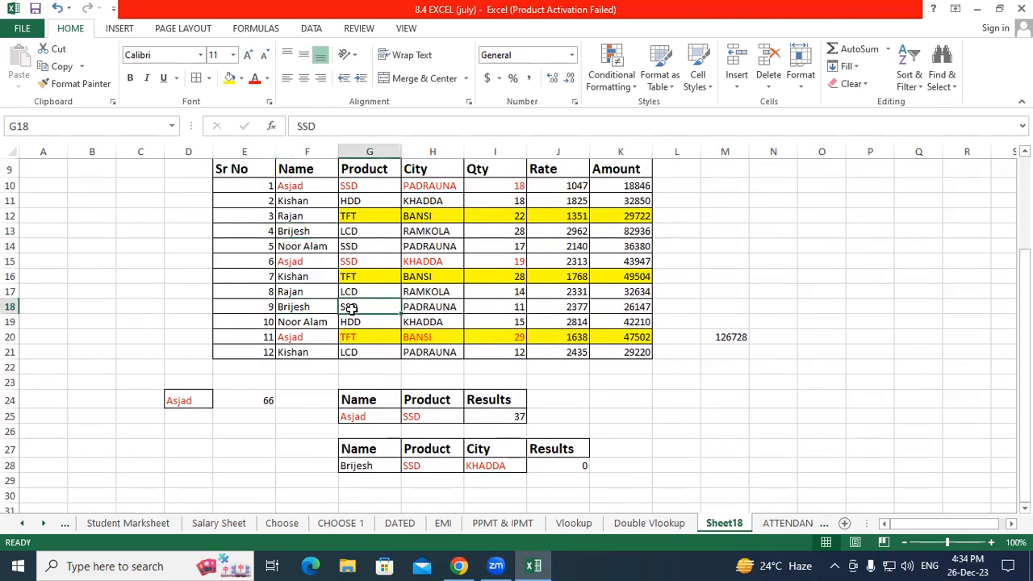
pyautogui.scroll(-1, 435, 355)
pyautogui.click(482, 423)
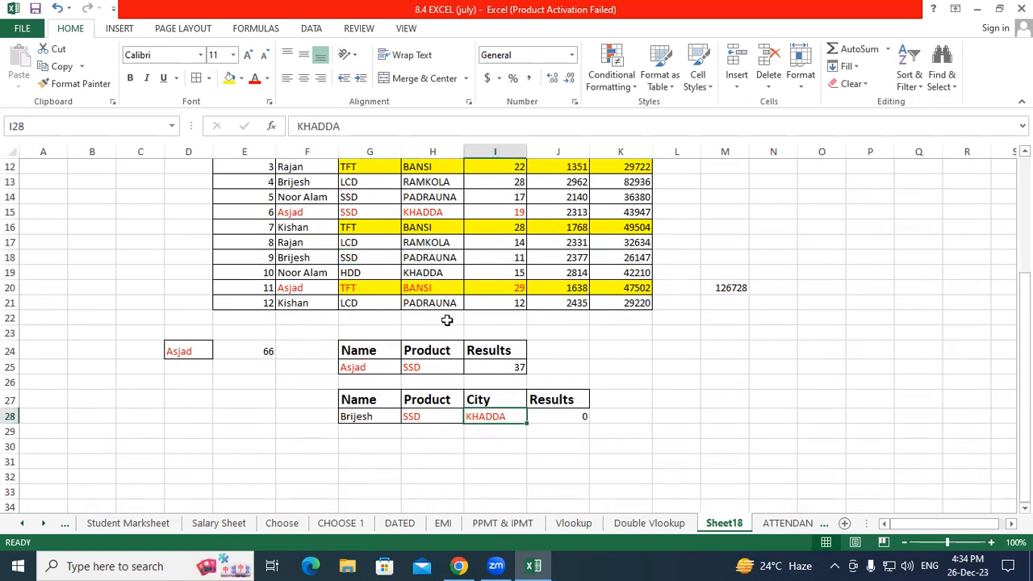
# Change the city criterion in I28 to PADRAUNA by copying it from H18, and compare the J28 result with the ninth record
pyautogui.moveTo(323, 258); pyautogui.dragTo(539, 261)
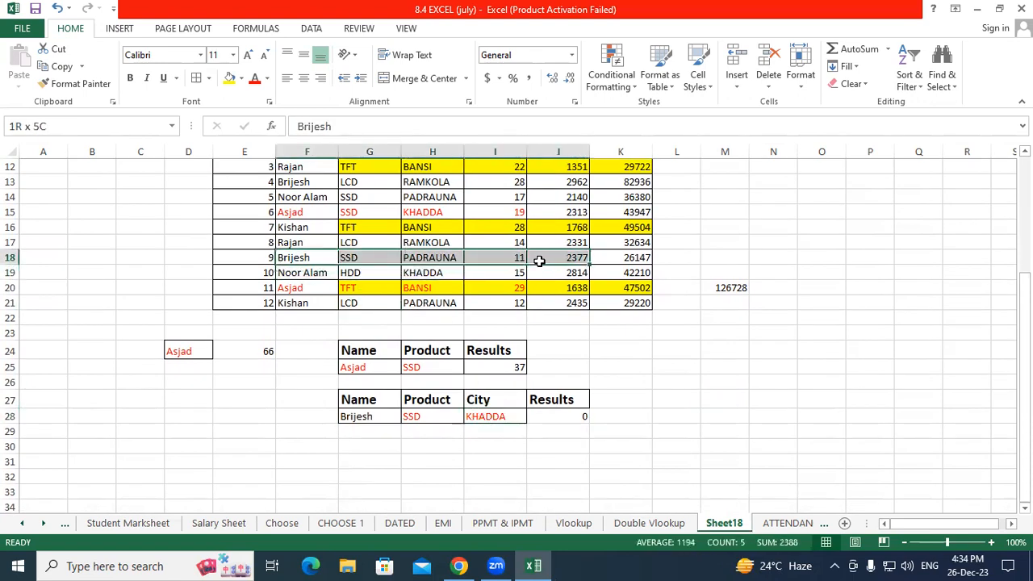
pyautogui.click(443, 257)
pyautogui.moveTo(452, 269); pyautogui.dragTo(519, 429)
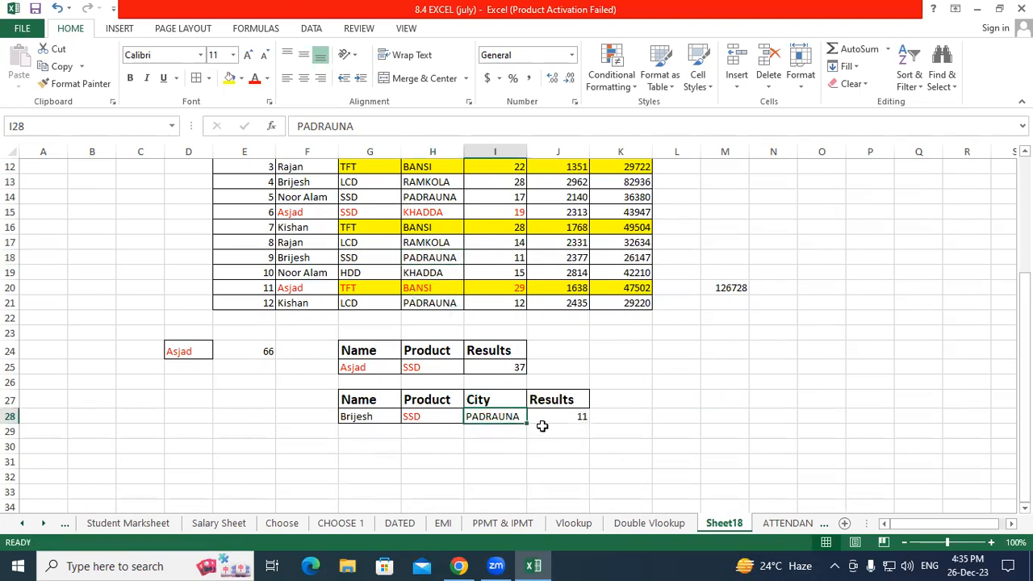
pyautogui.click(555, 417)
pyautogui.moveTo(300, 257); pyautogui.dragTo(501, 265)
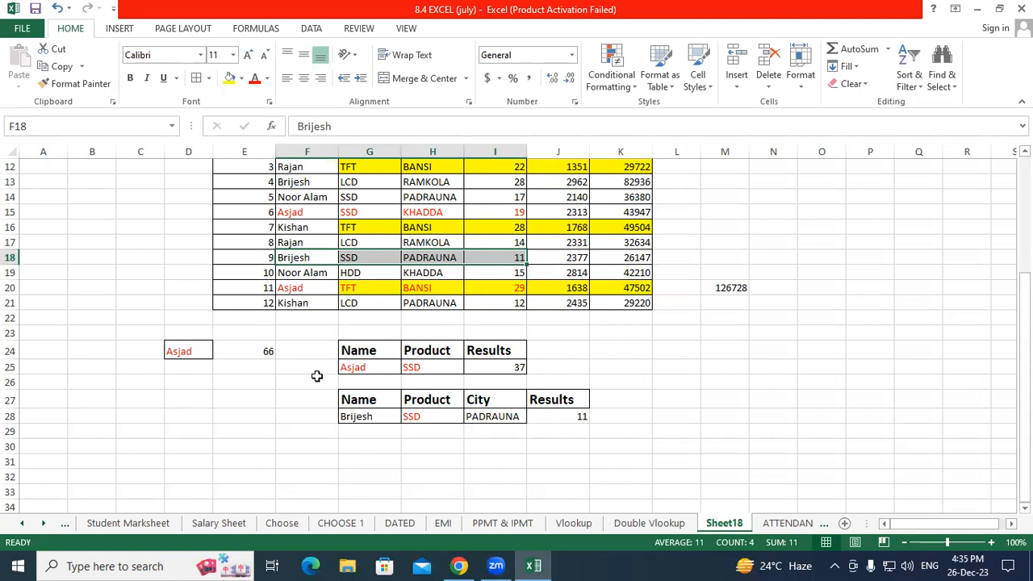
# Change the city criterion in I28 to BANSI by copying the eleventh record's city from H20, and review the criteria and result in G28:J28
pyautogui.click(515, 417)
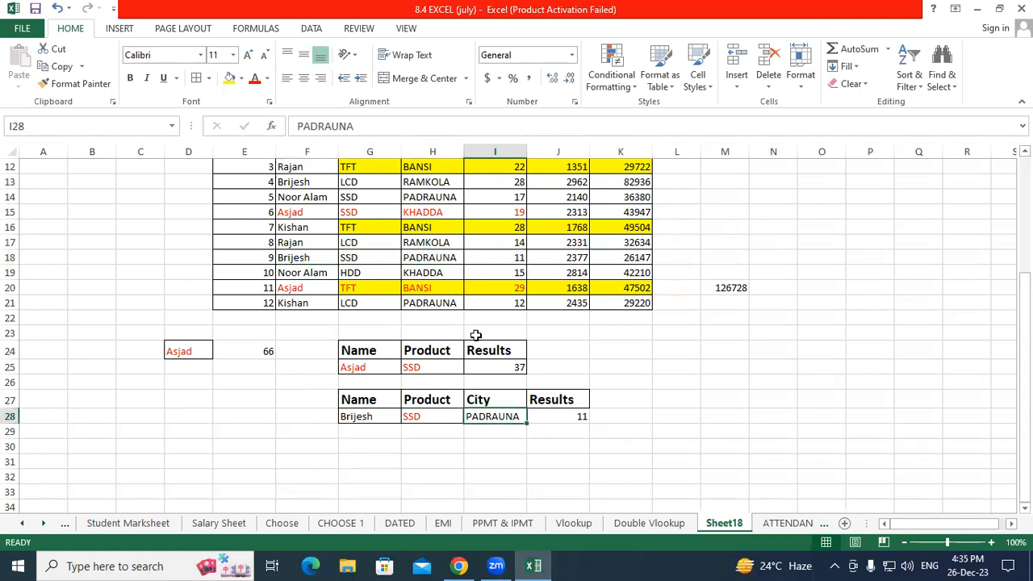
pyautogui.click(441, 292)
pyautogui.moveTo(449, 297); pyautogui.dragTo(498, 428)
pyautogui.click(431, 437)
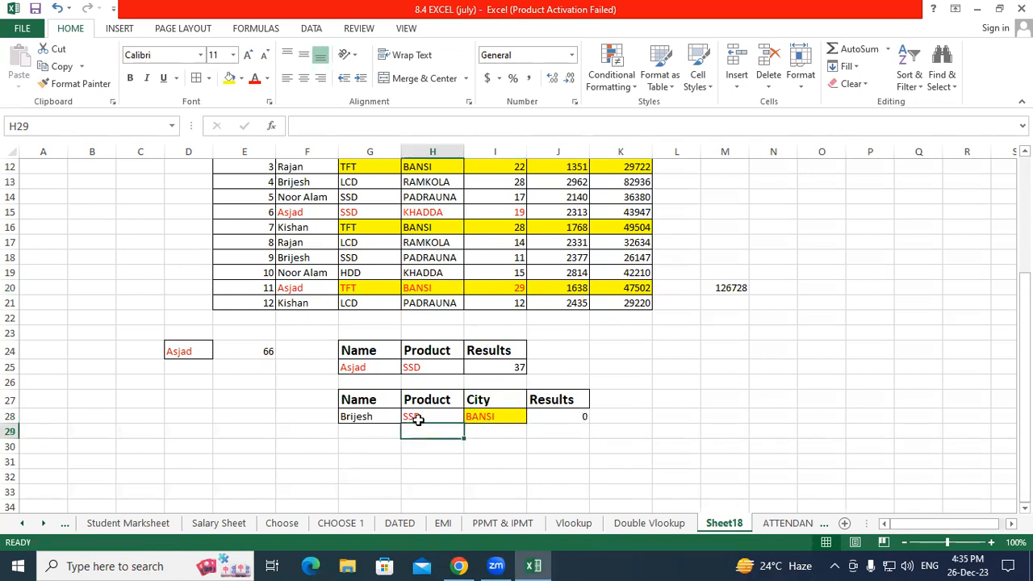
pyautogui.click(565, 422)
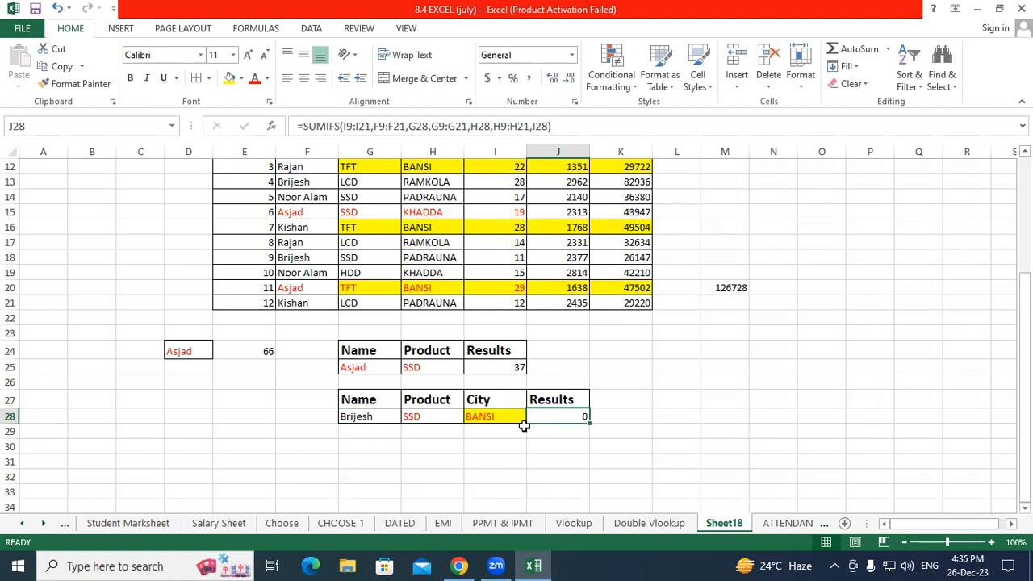
pyautogui.moveTo(359, 416); pyautogui.dragTo(475, 414)
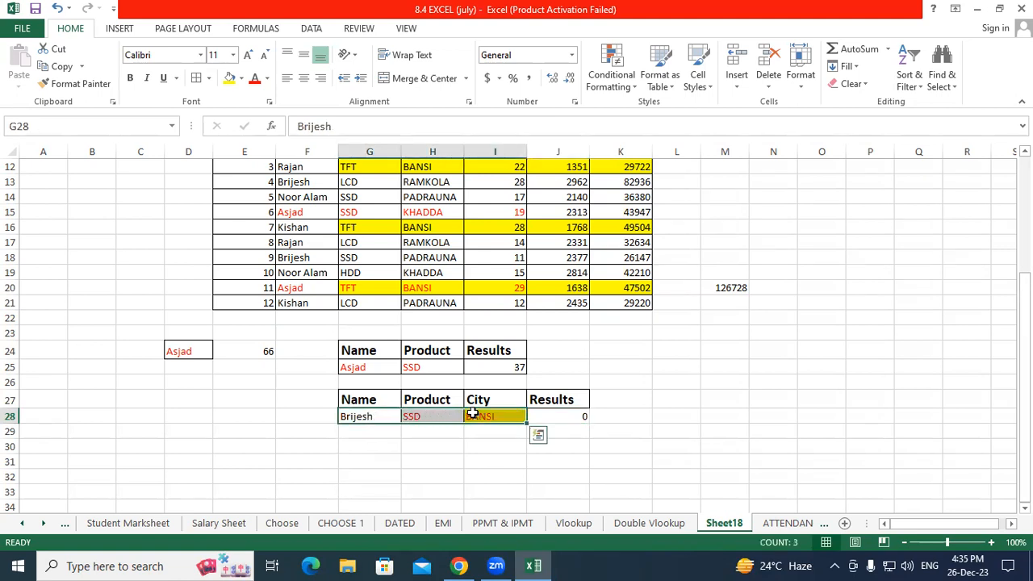
pyautogui.click(515, 414)
pyautogui.click(565, 421)
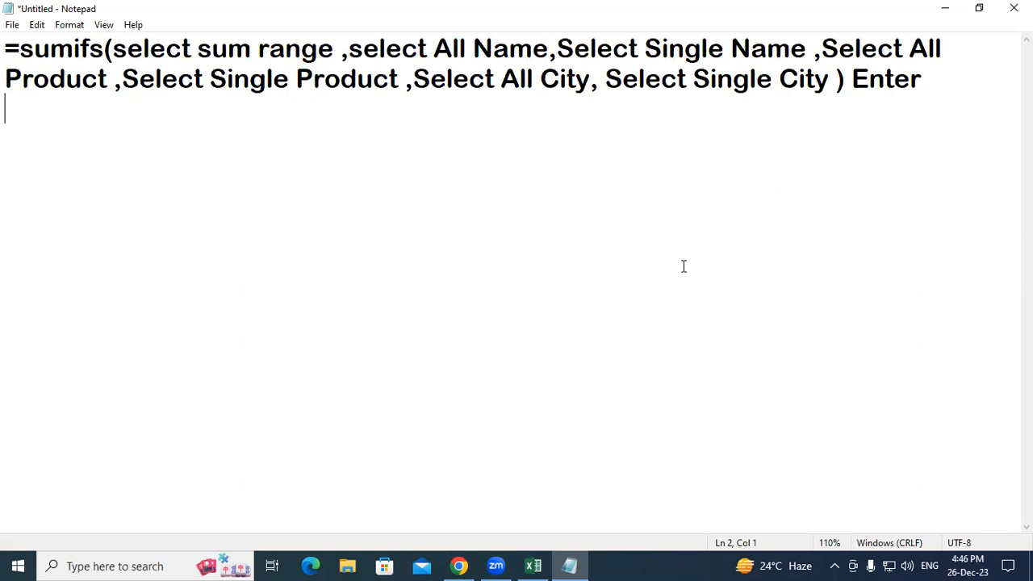
pyautogui.hotkey('alt', 'Tab')
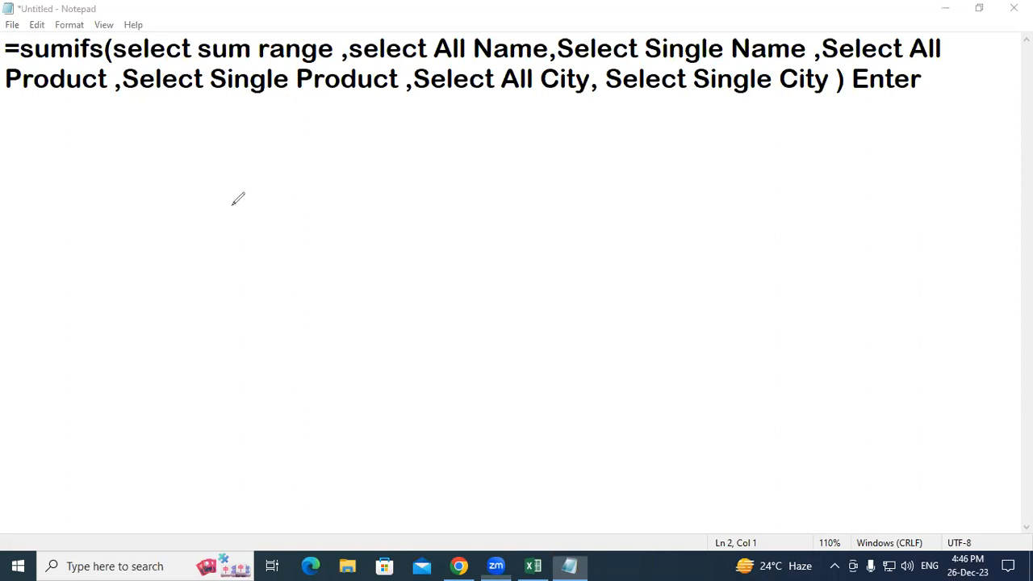
pyautogui.moveTo(235, 224); pyautogui.dragTo(246, 195)
pyautogui.moveTo(315, 172); pyautogui.dragTo(353, 185)
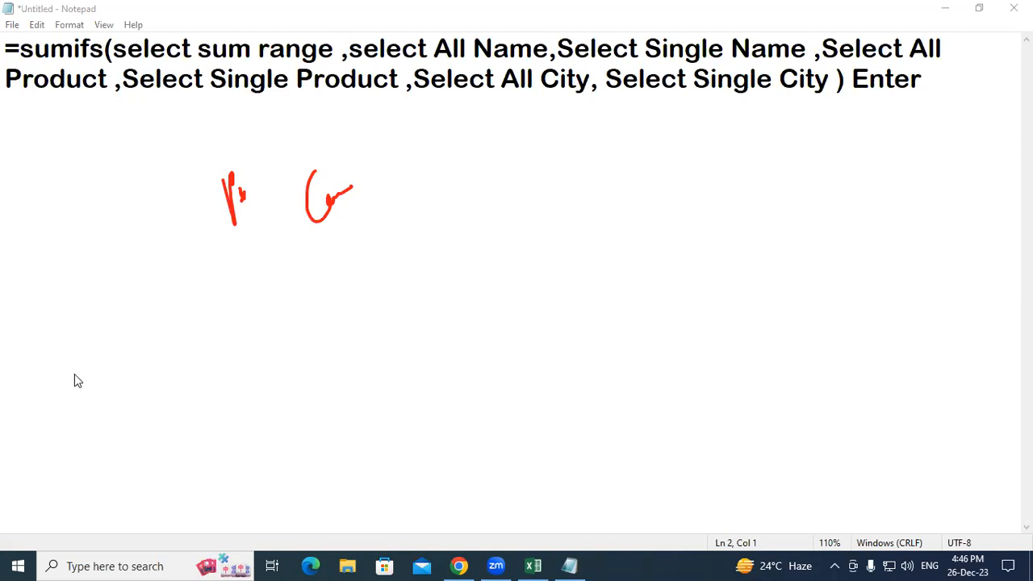
pyautogui.click(236, 306)
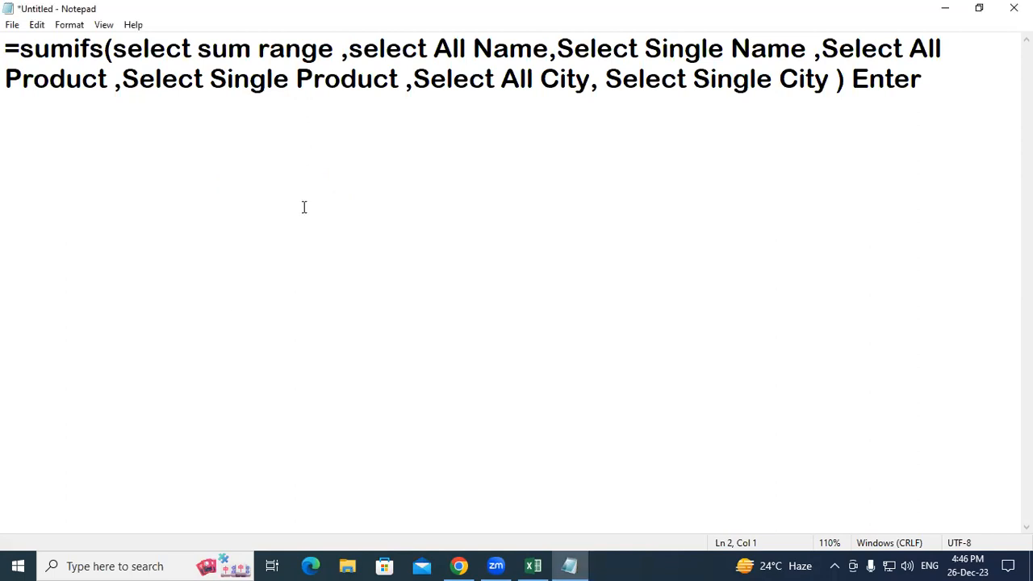